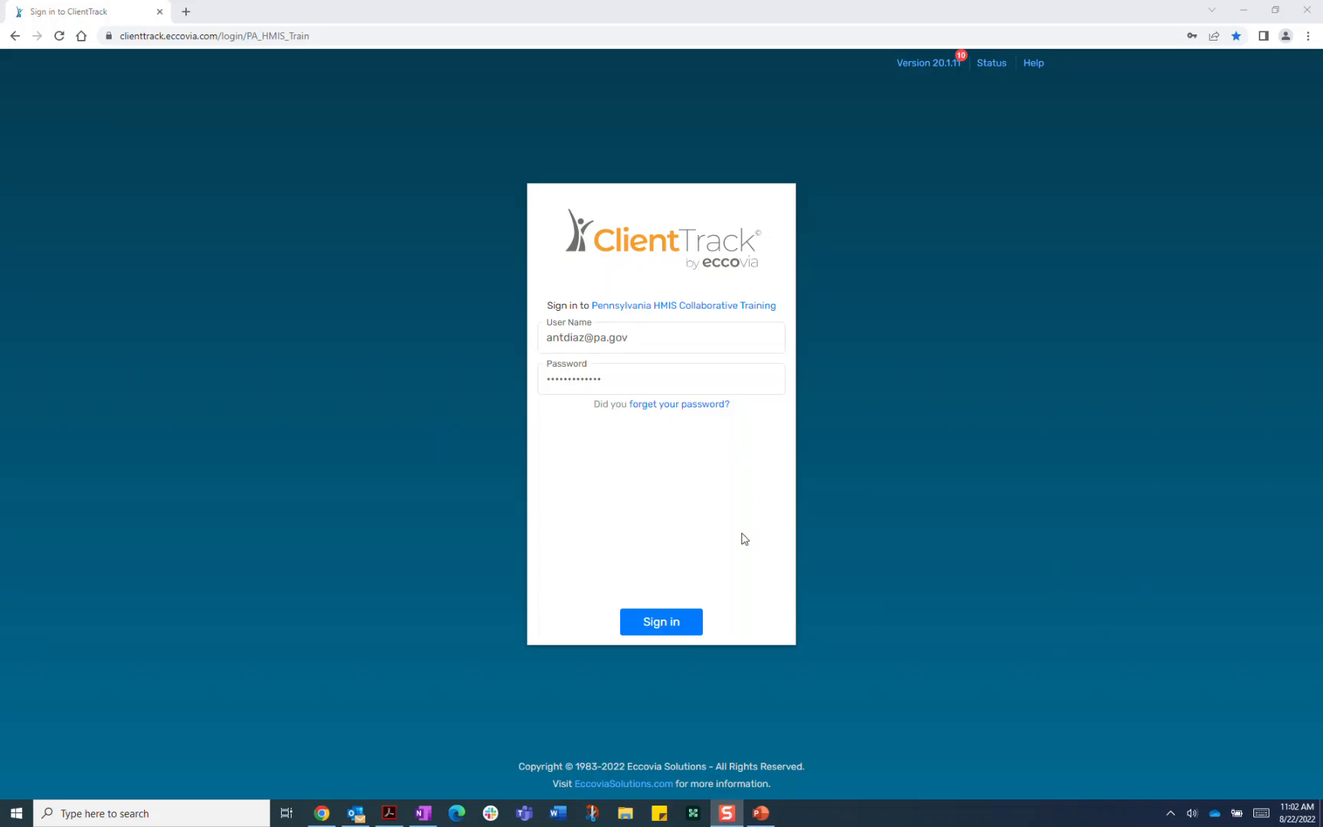
Sign in to the Pennsylvania HMIS Collaborative Training site with the training account
click(663, 627)
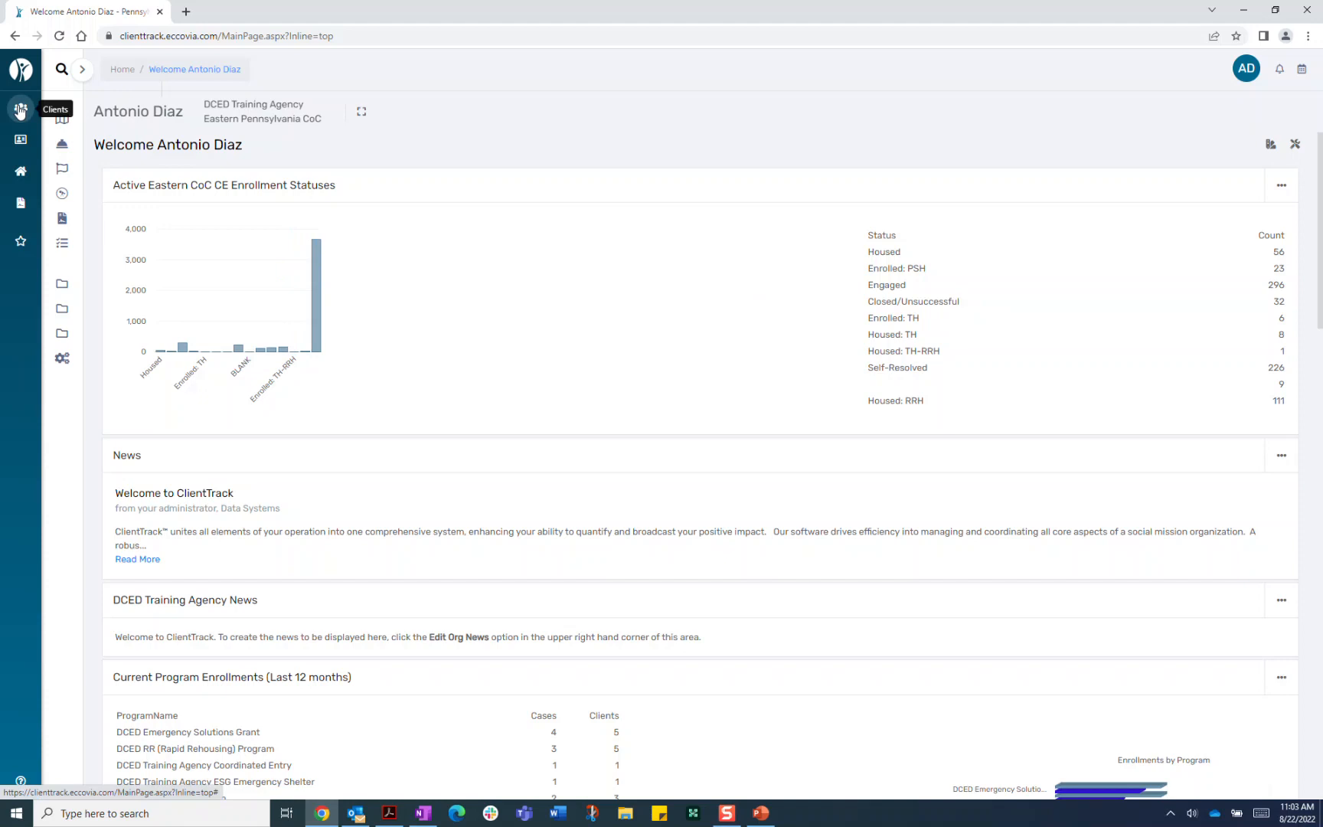
From the Clients area, start an Intake and choose to add a new client instead of test3
click(21, 109)
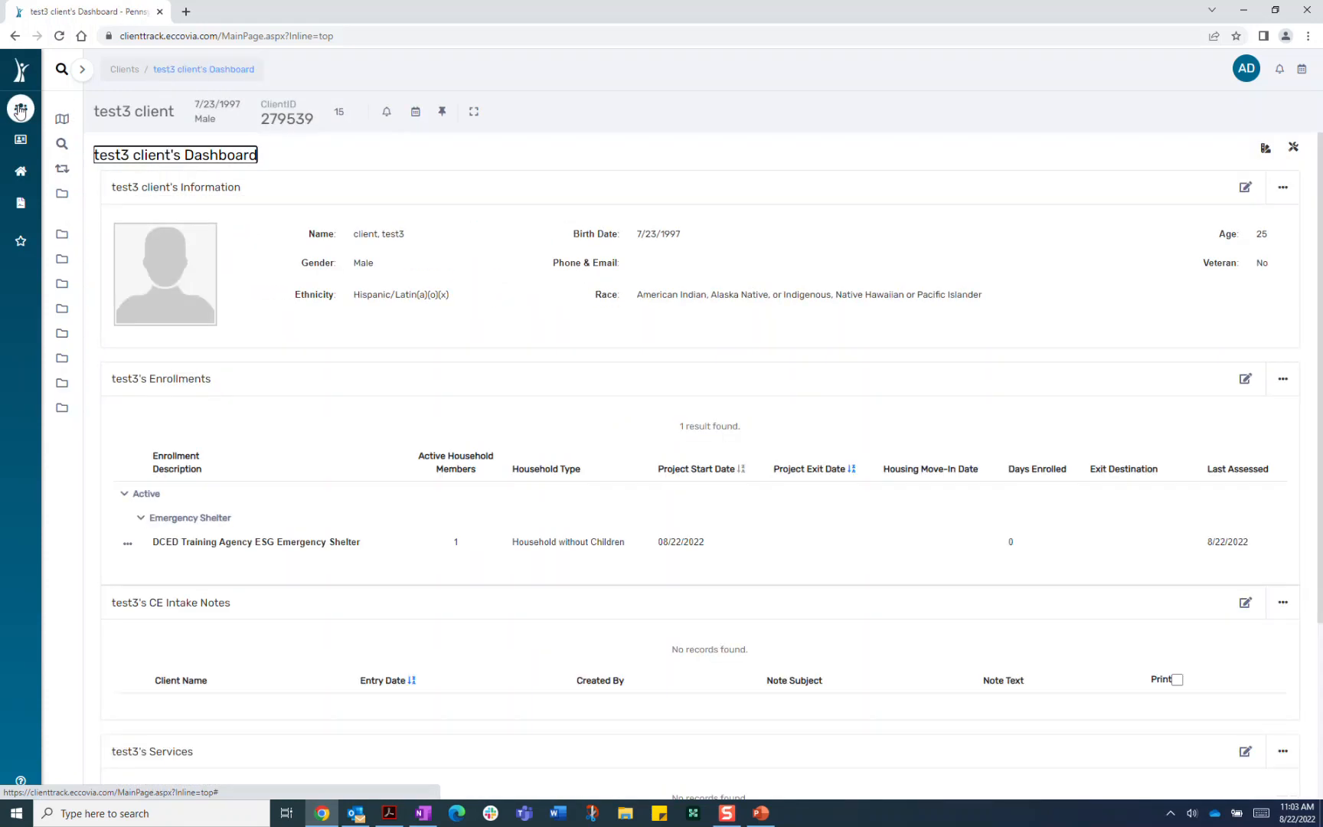
click(83, 70)
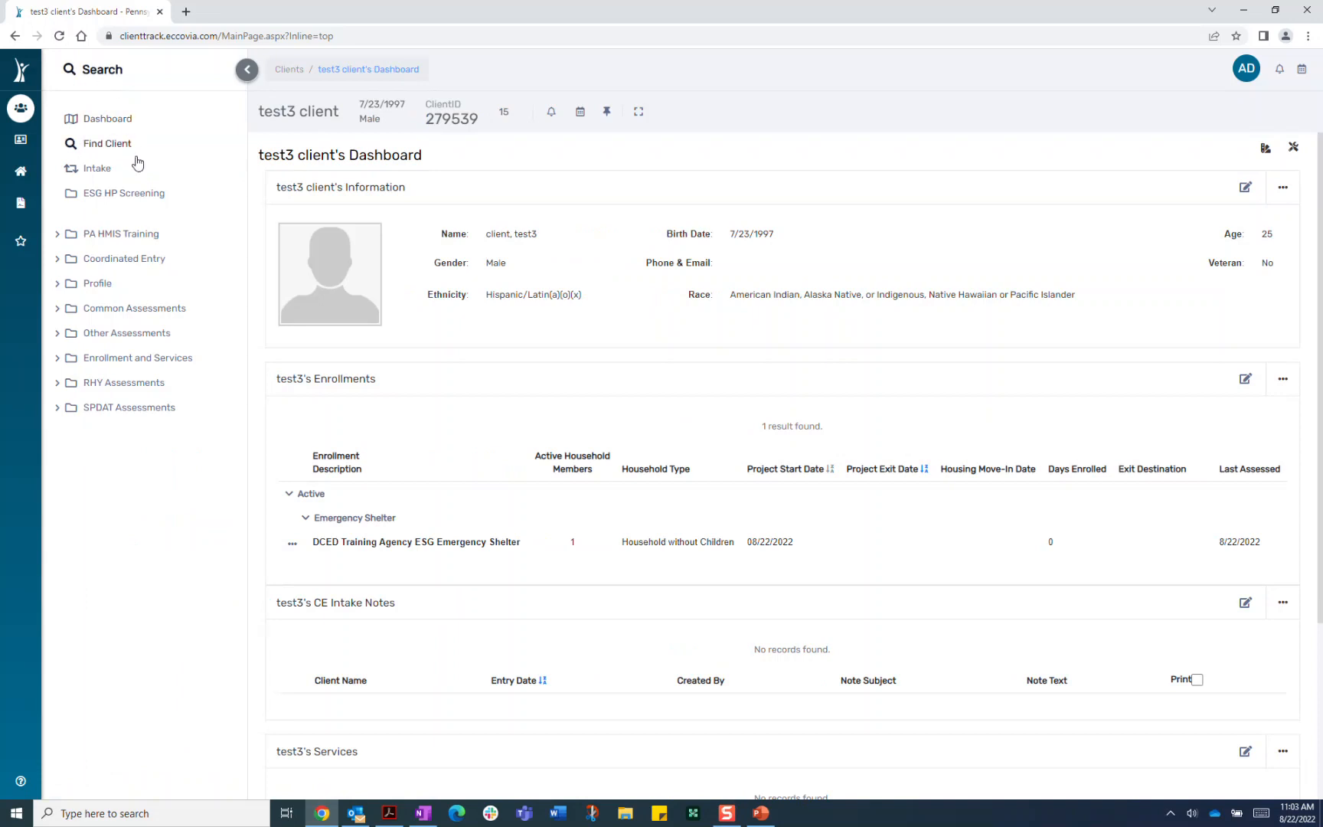
click(95, 178)
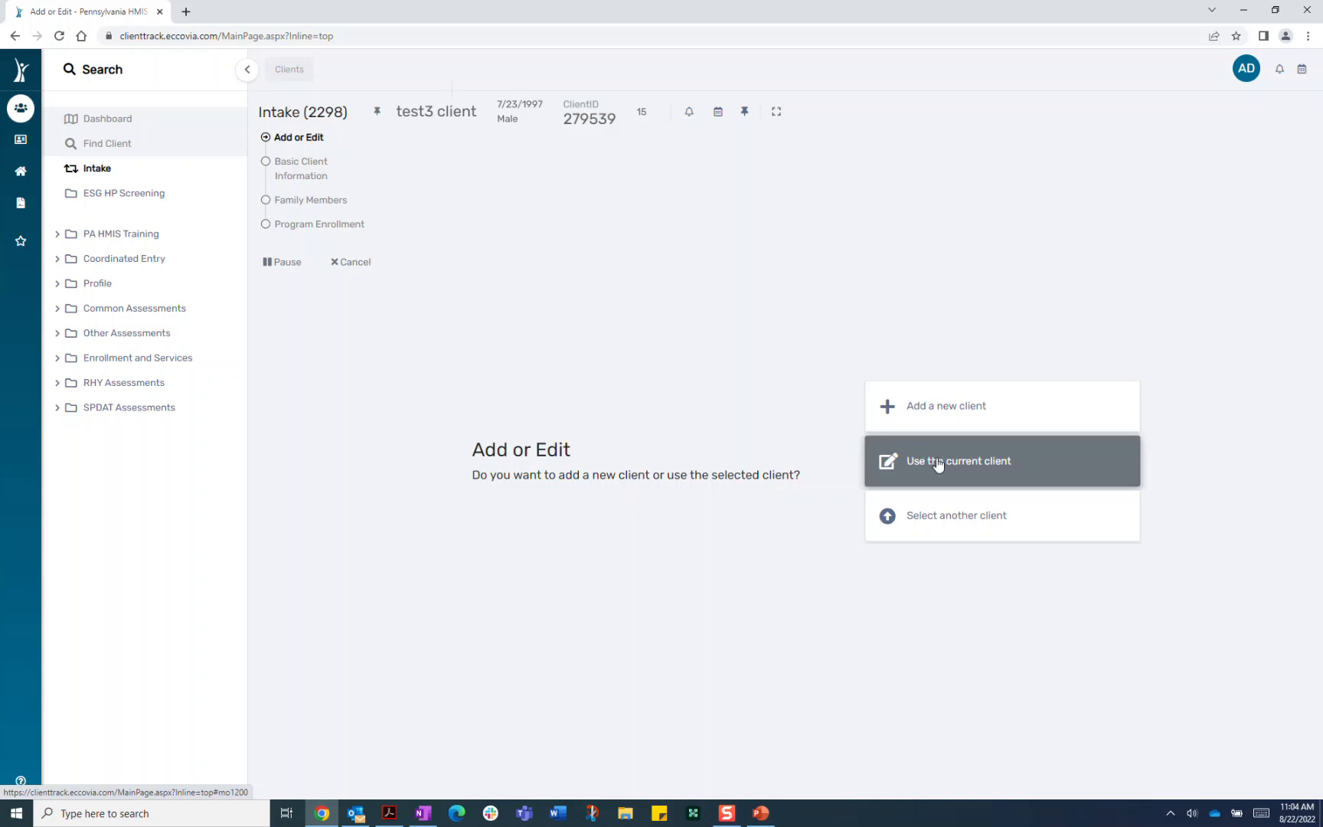
click(923, 413)
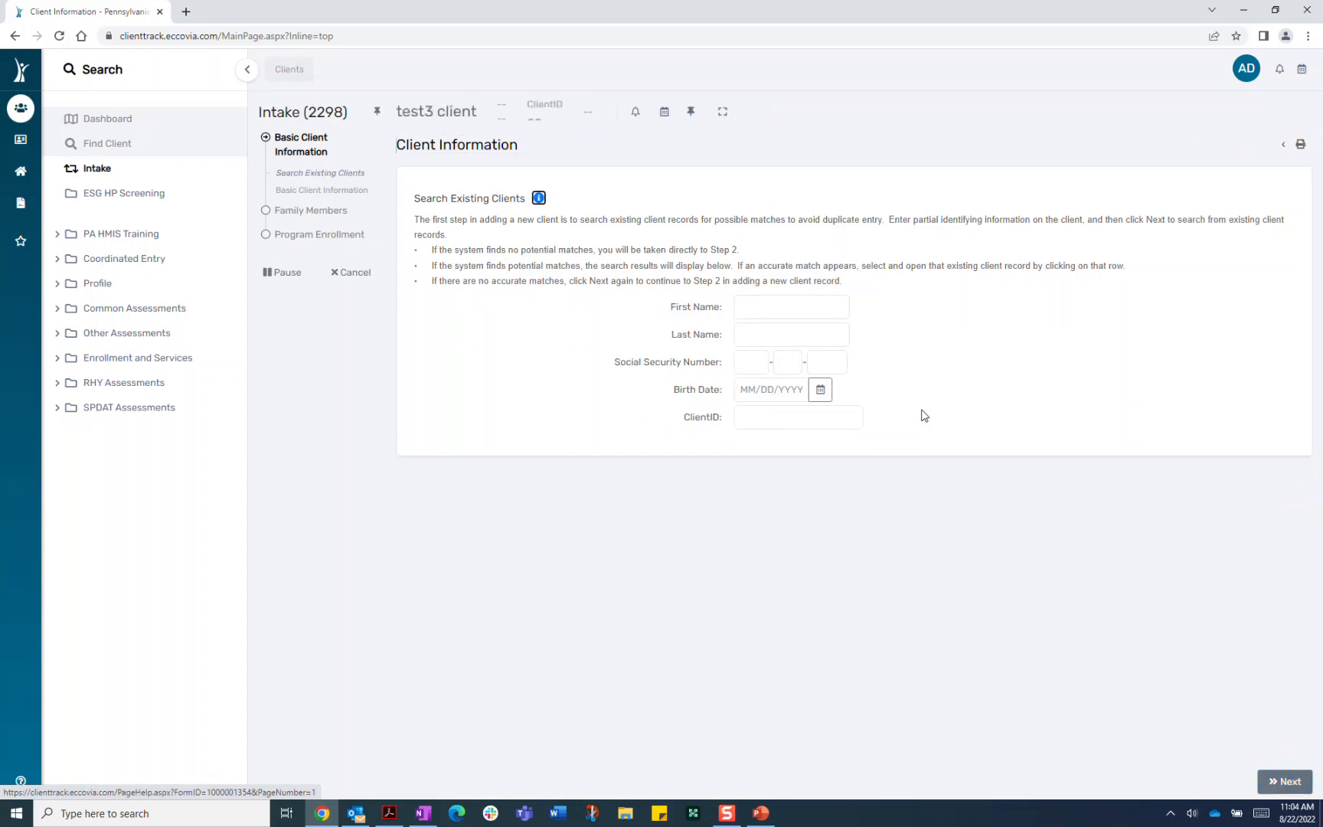
Search for first name 'test4', last name 'client' and the test SSN, then continue with no duplicates
click(741, 308)
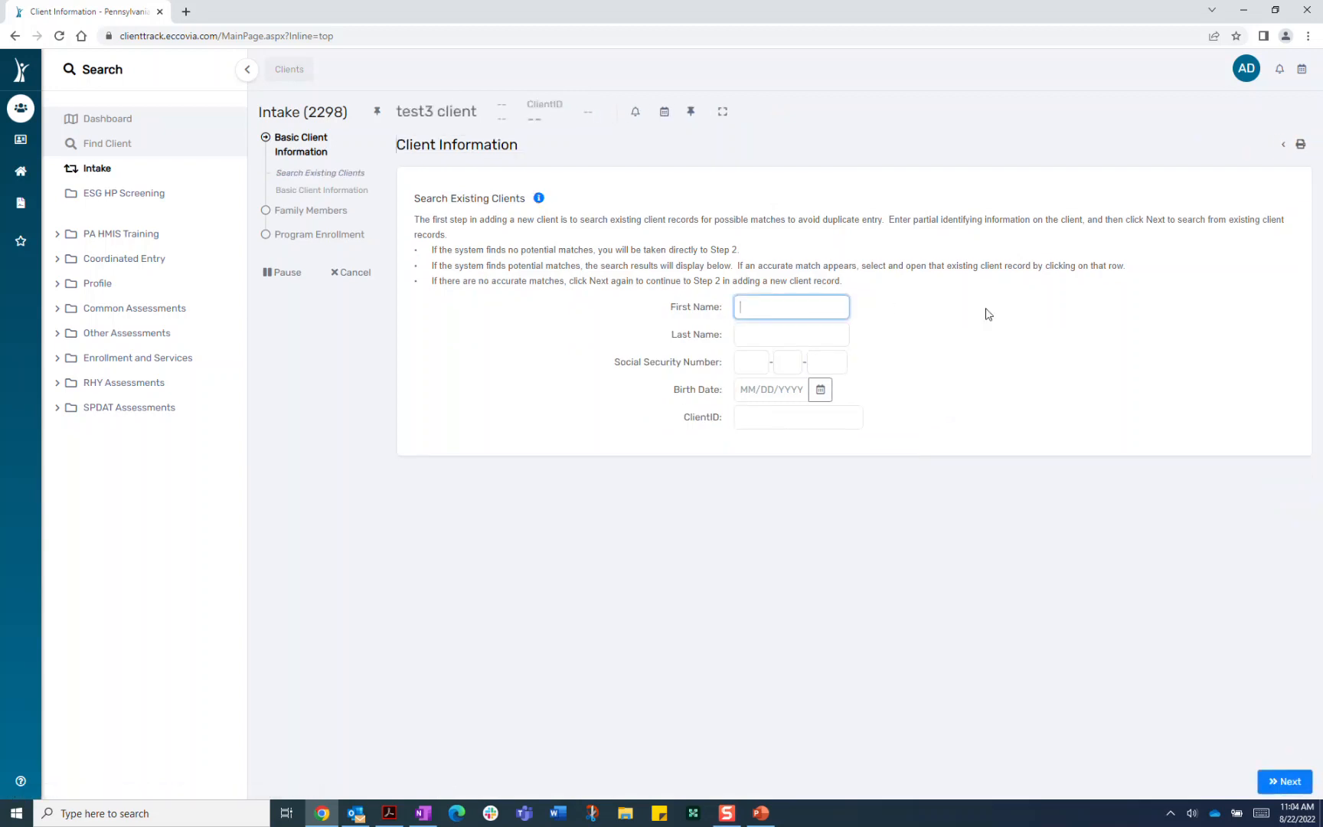
text(test4)
click(768, 340)
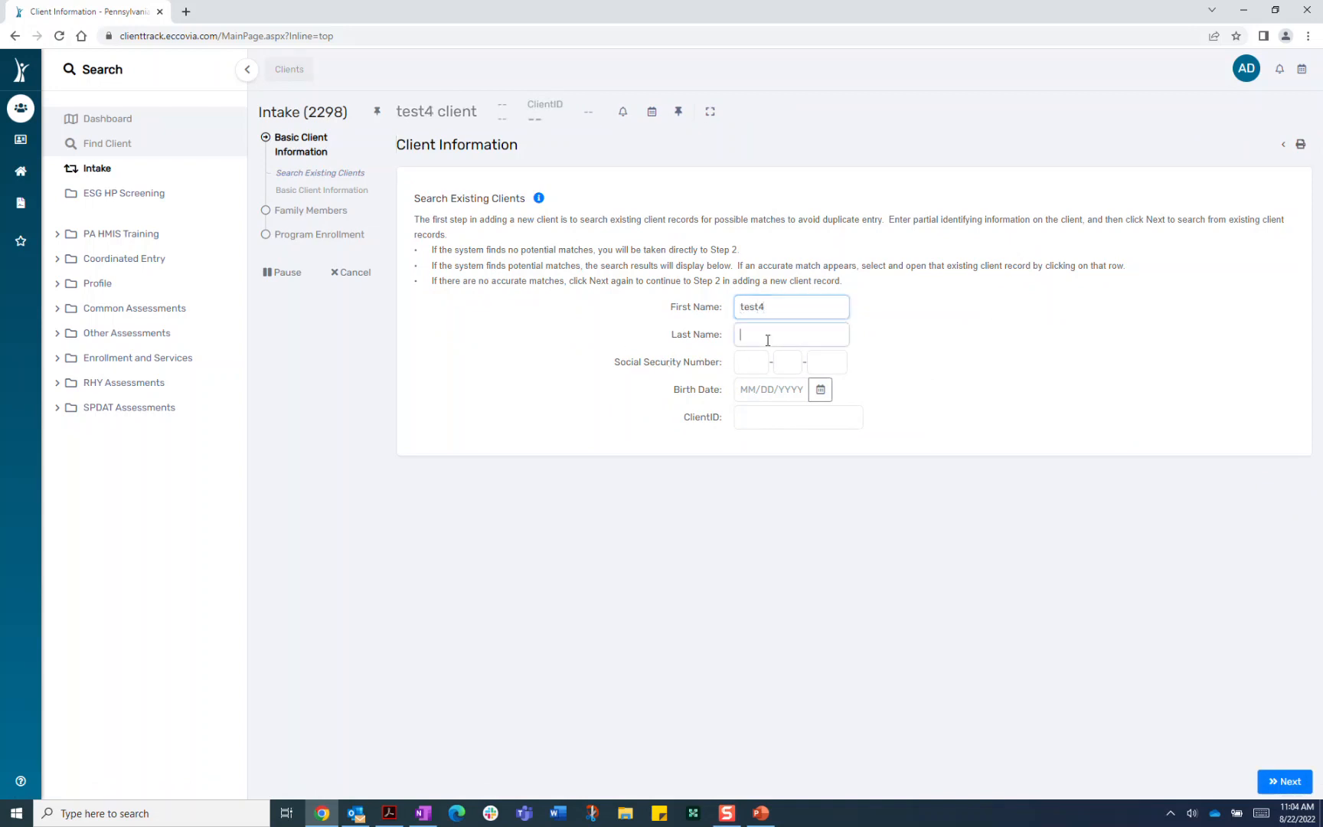
text(client)
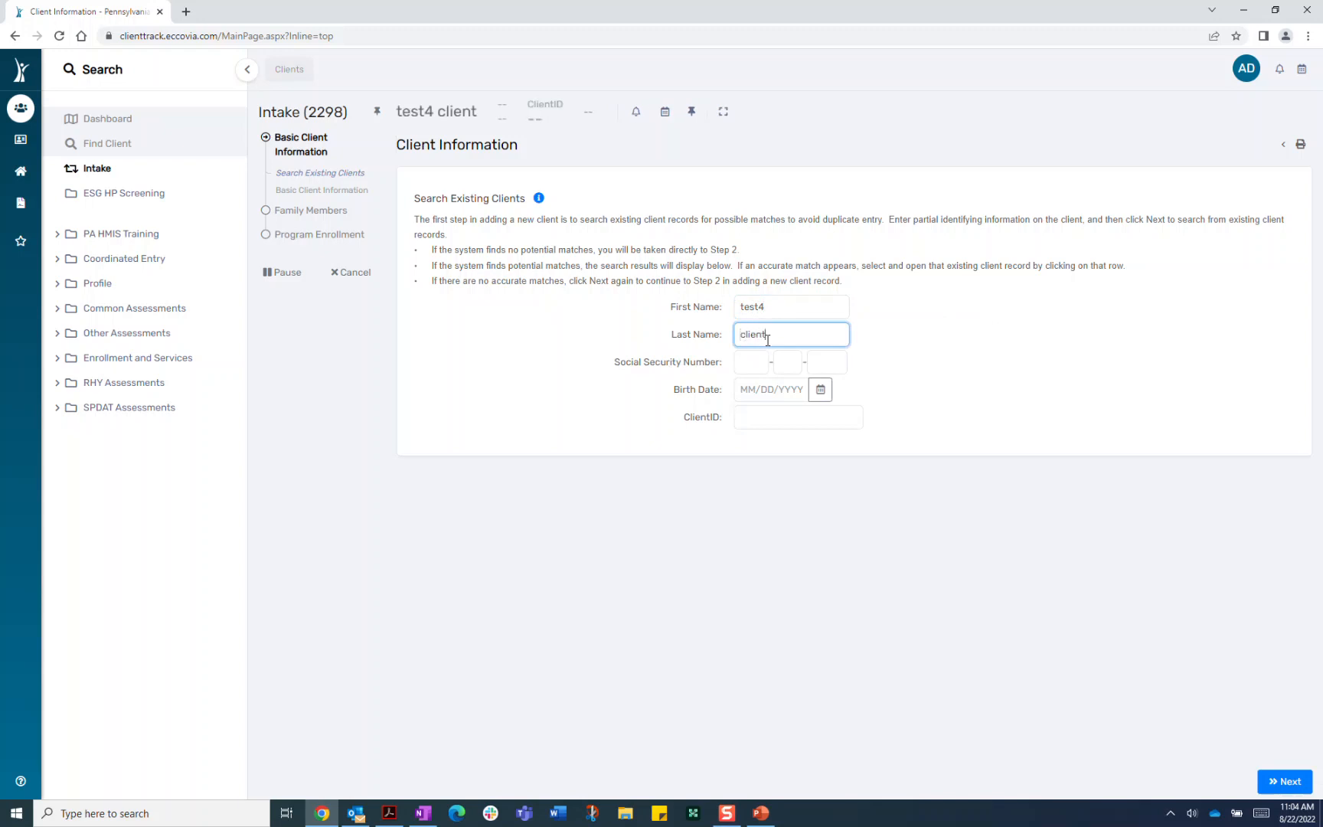
click(753, 361)
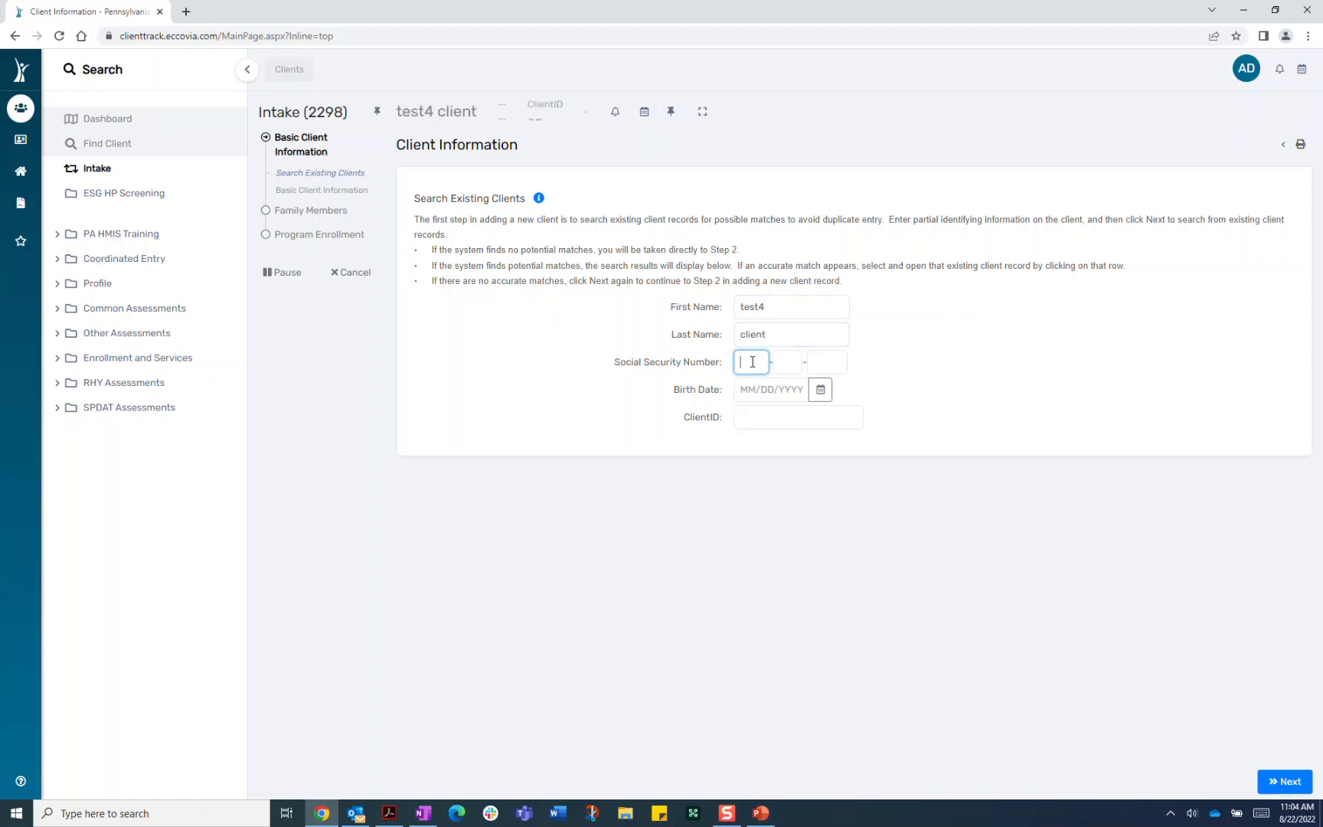
text(777-77-7)
text(7777)
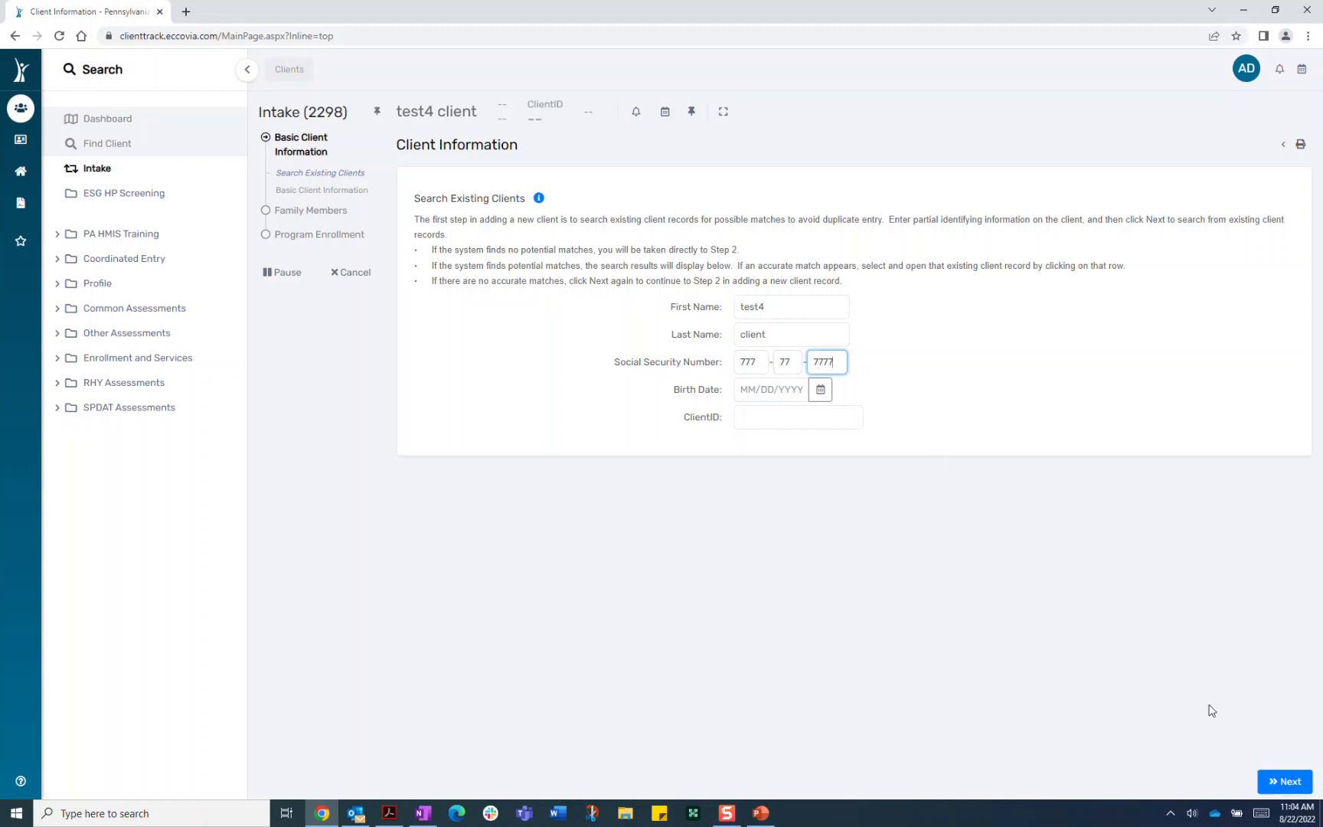
click(1291, 786)
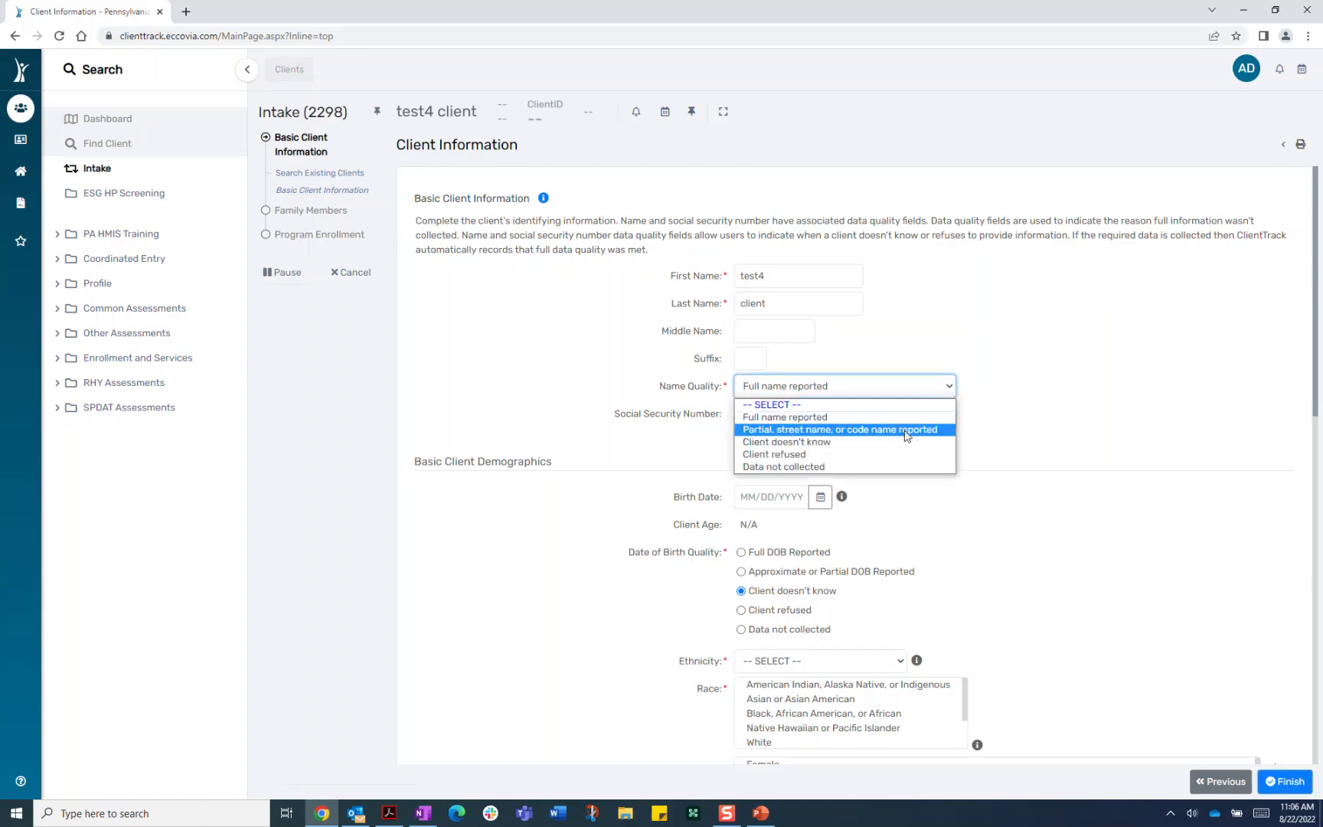
Set Name Quality to 'Partial, street name, or code name reported'
click(905, 431)
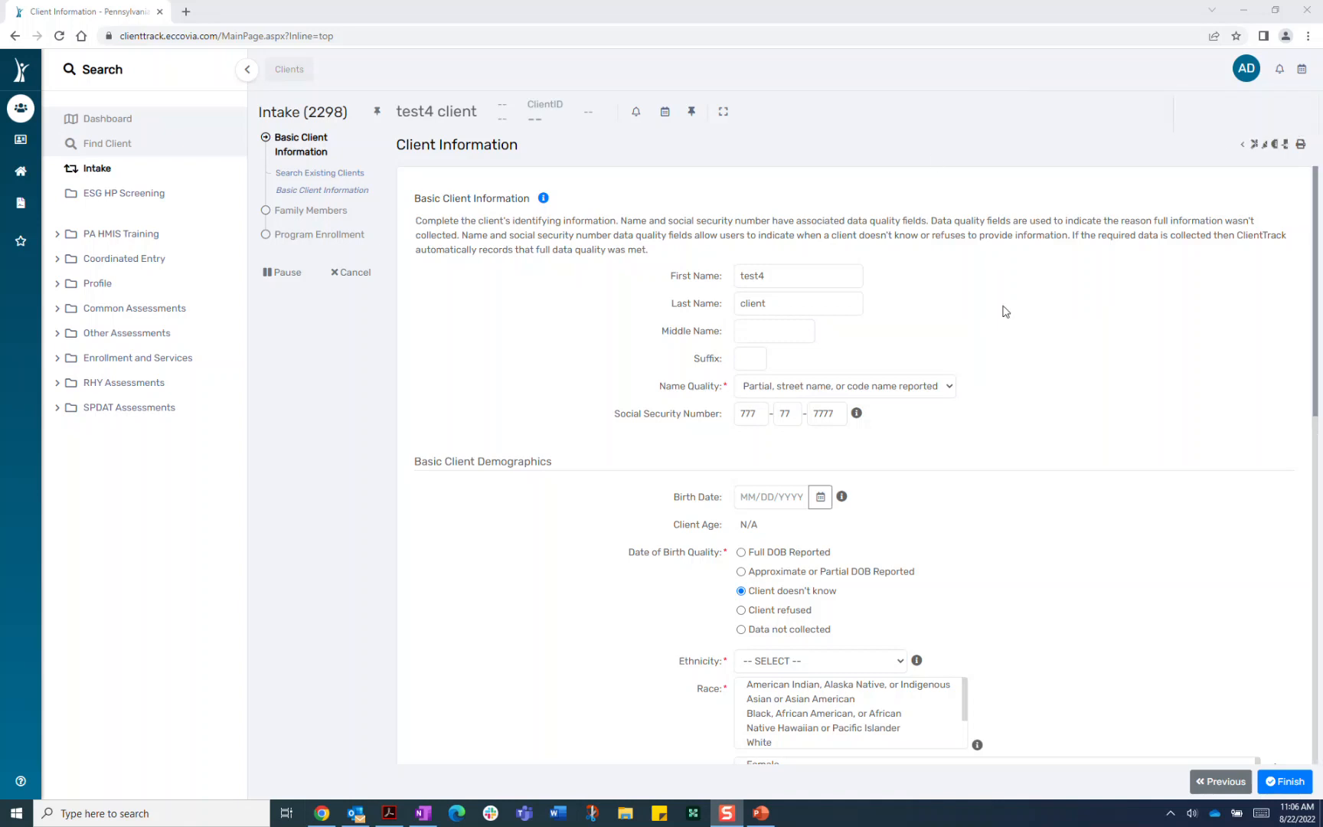
Switch Name Quality back to Full name reported
click(946, 391)
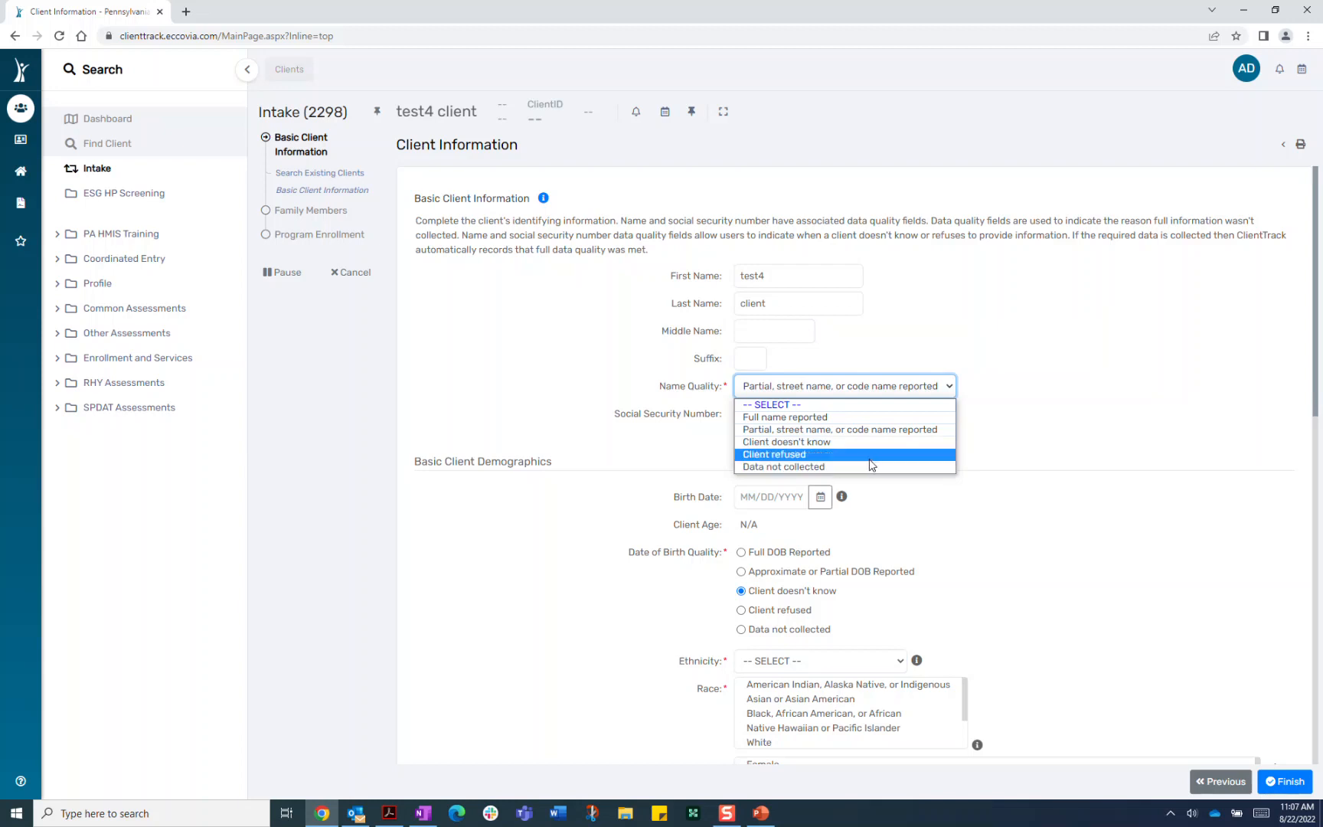
click(949, 392)
click(948, 390)
click(853, 418)
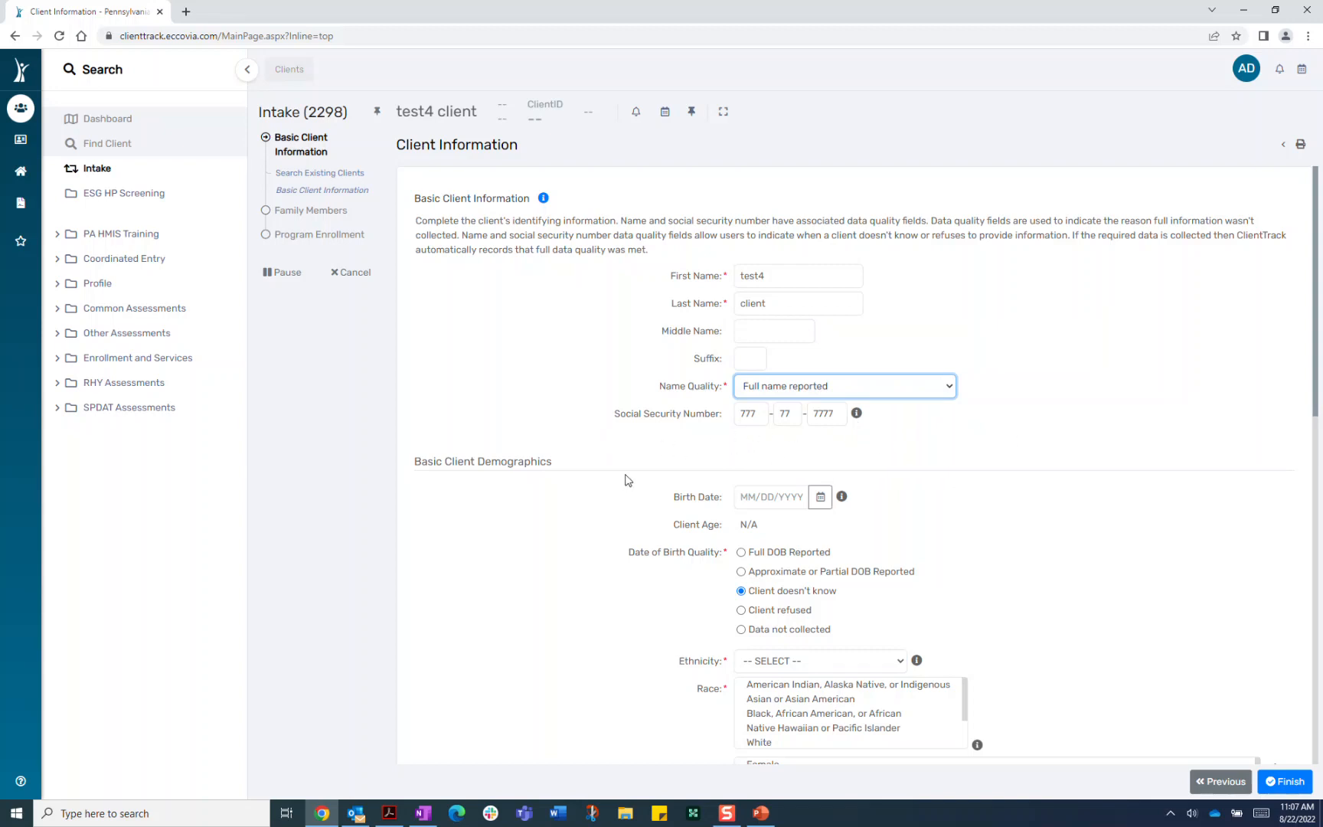
Clear the middle and last Social Security number boxes and re-enter their digits
click(787, 414)
key(BackSpace)
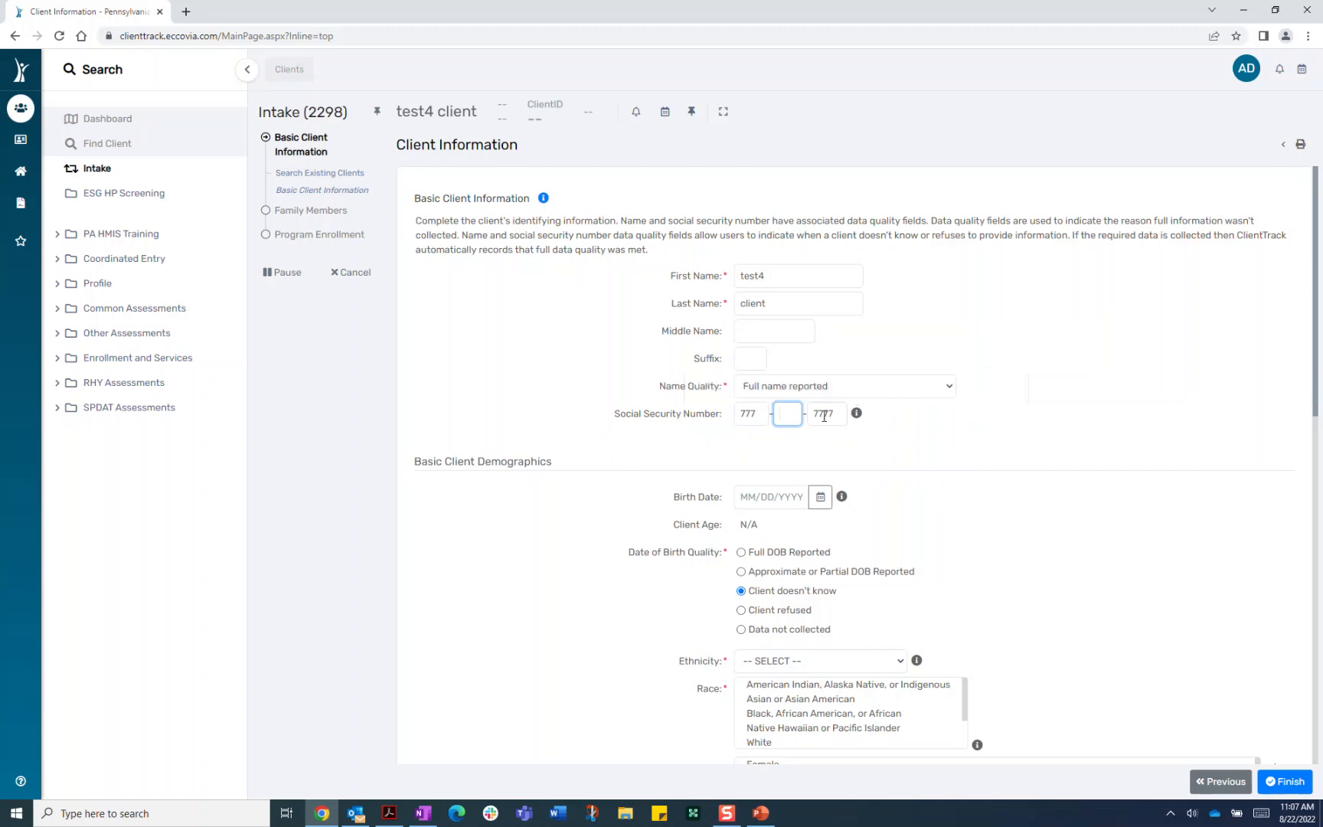
click(827, 415)
key(BackSpace)
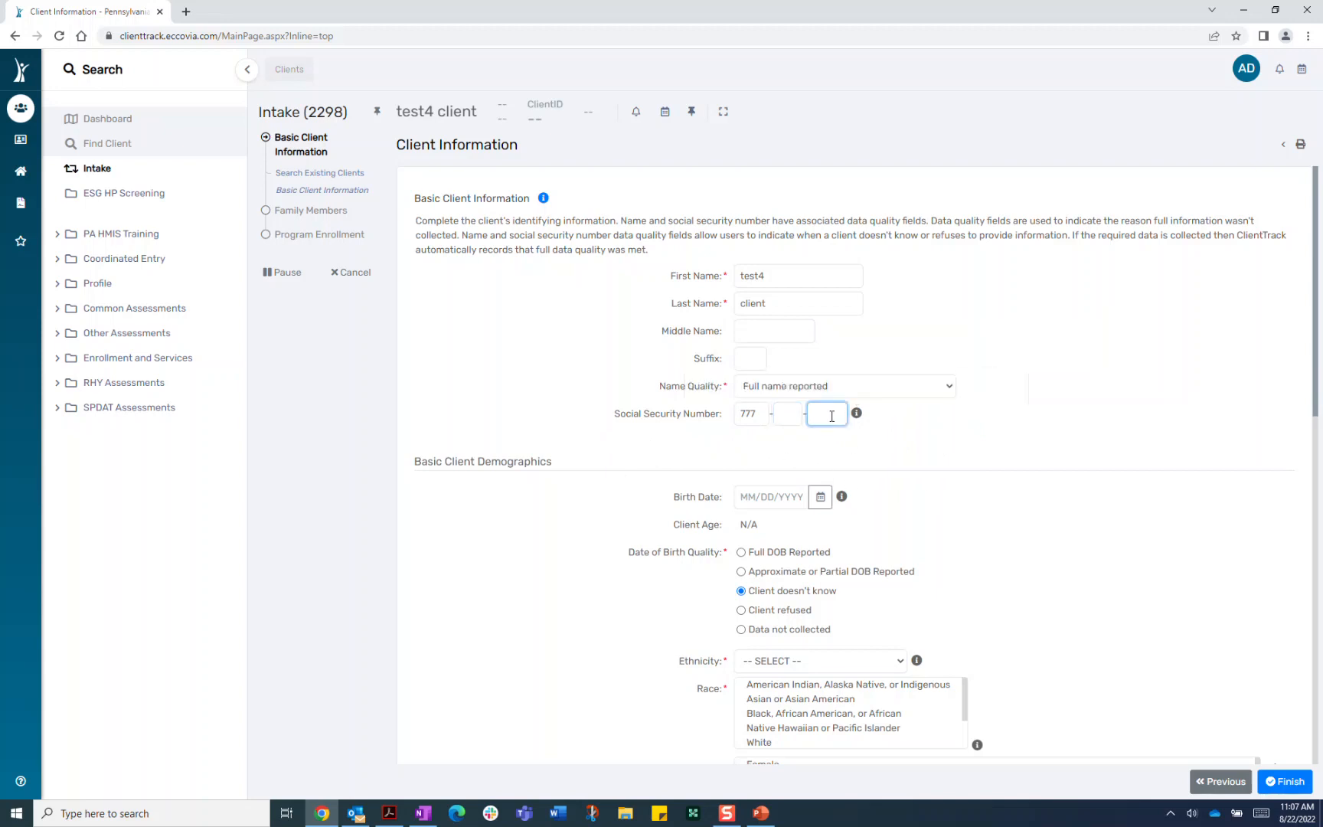
click(782, 415)
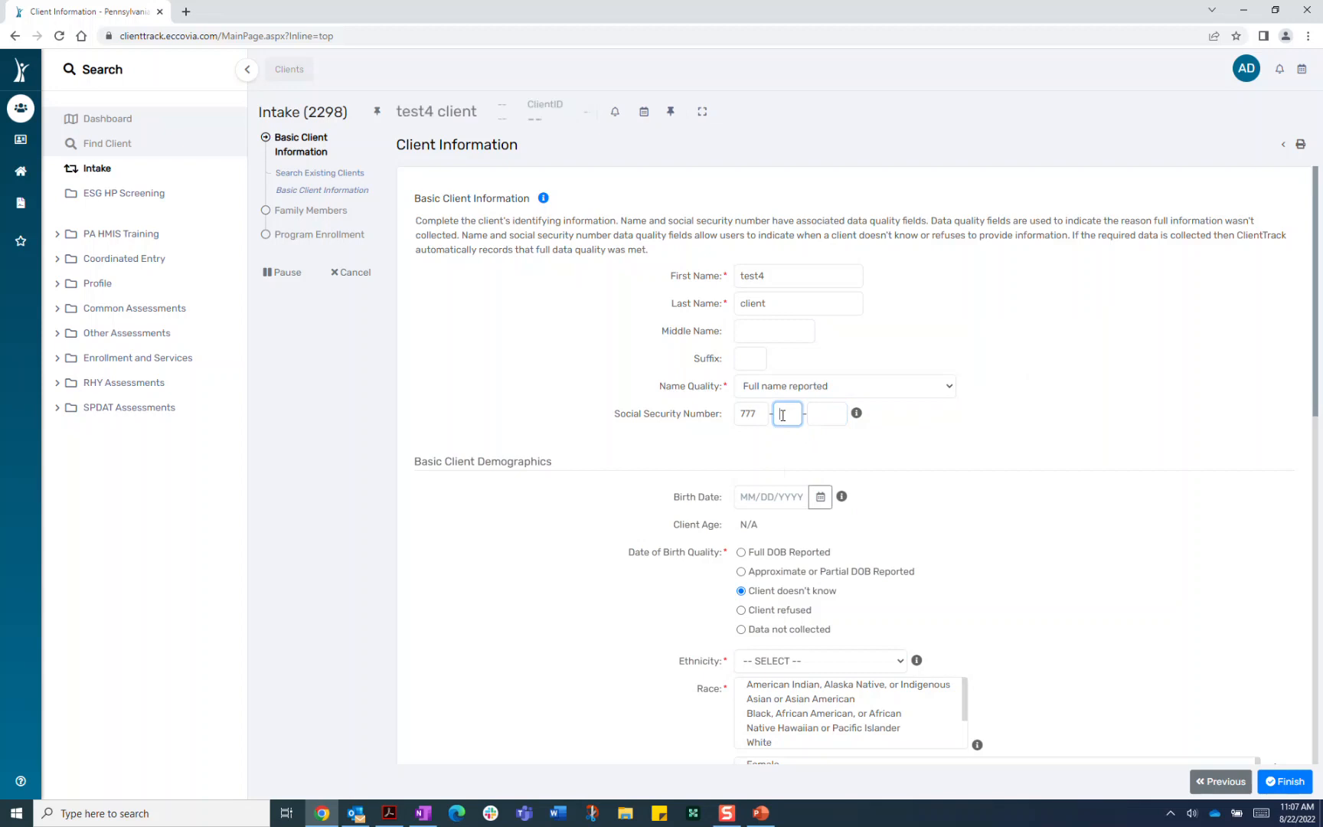
text(777777)
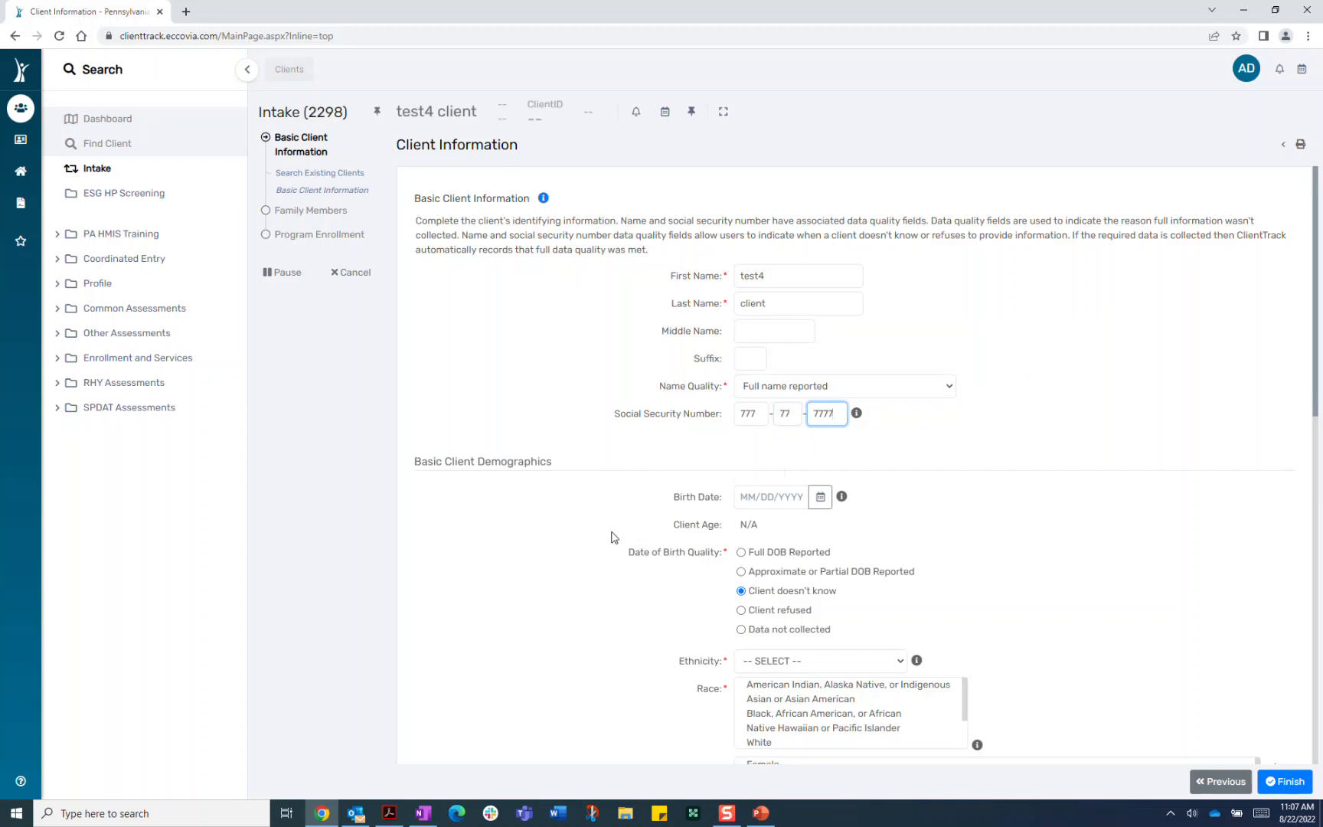
scroll(613, 536, down, 3)
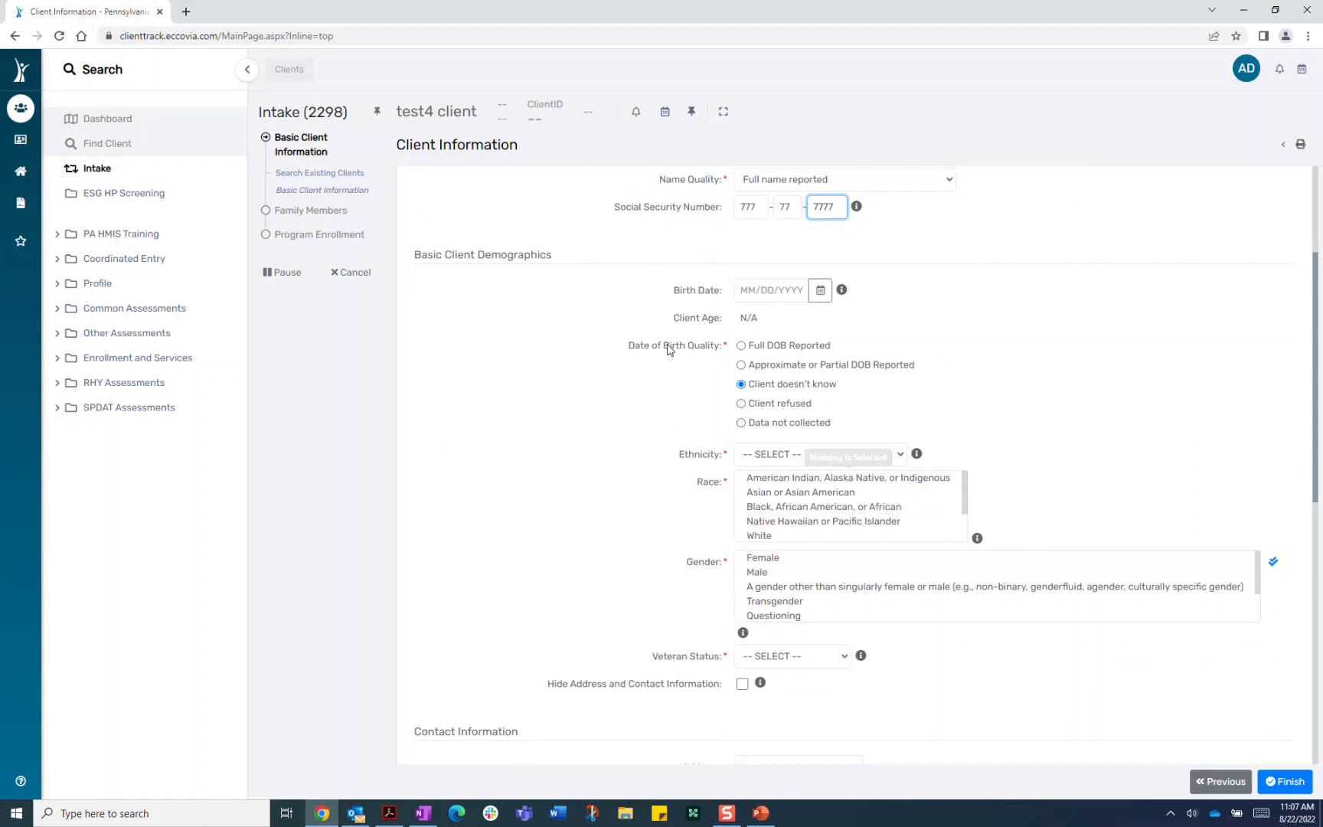
Open the Birth Date calendar and page it back year by year to 1991
click(821, 292)
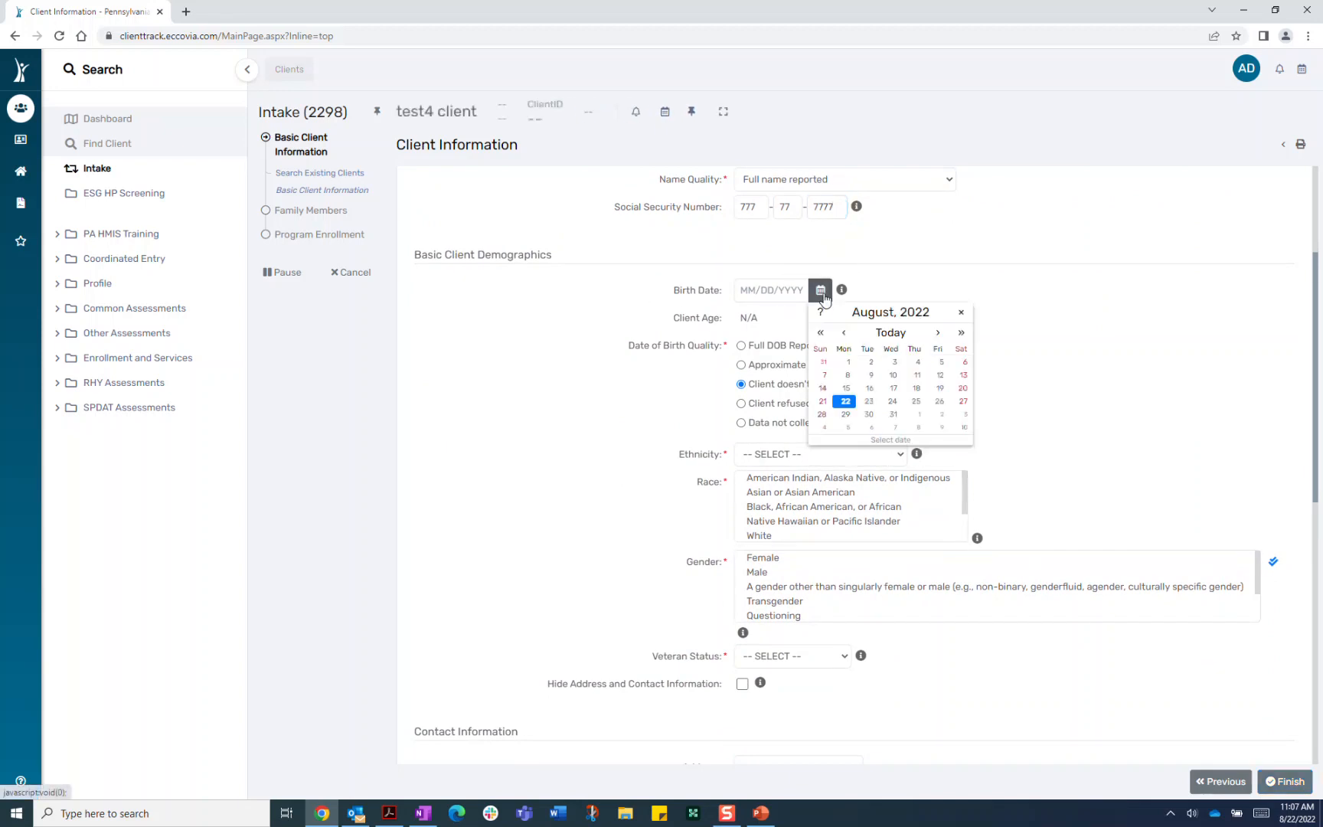
click(820, 332)
click(820, 332)
click(820, 332)
click(820, 333)
click(820, 332)
click(820, 335)
click(820, 335)
click(820, 336)
double_click(820, 335)
click(821, 335)
double_click(820, 335)
click(821, 335)
click(820, 336)
click(820, 335)
double_click(820, 335)
click(820, 335)
double_click(820, 335)
click(821, 335)
double_click(821, 336)
click(821, 335)
click(821, 335)
click(821, 335)
click(821, 336)
click(821, 336)
click(820, 335)
click(821, 336)
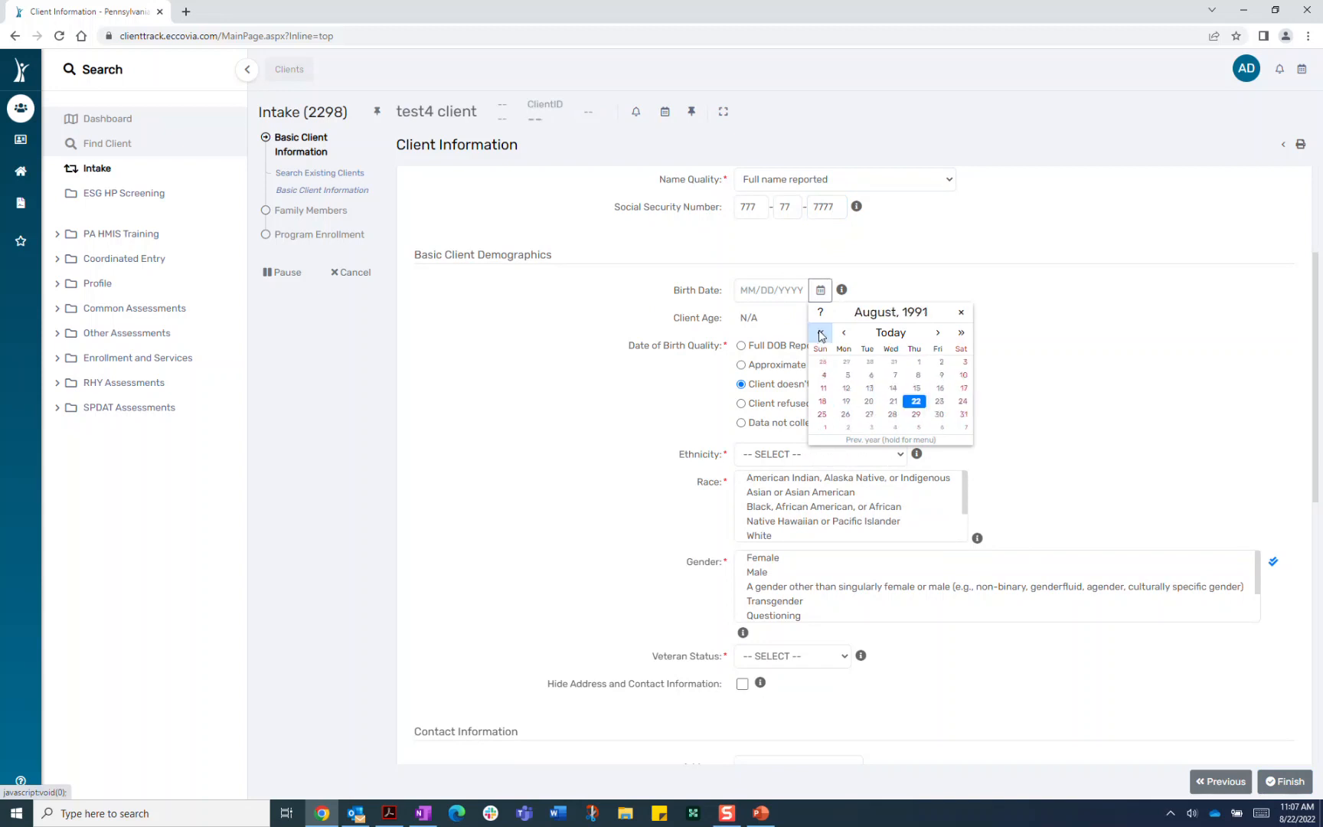
Advance the calendar to November 1991 and pick the 22nd as the birth date
click(938, 334)
click(939, 335)
click(939, 336)
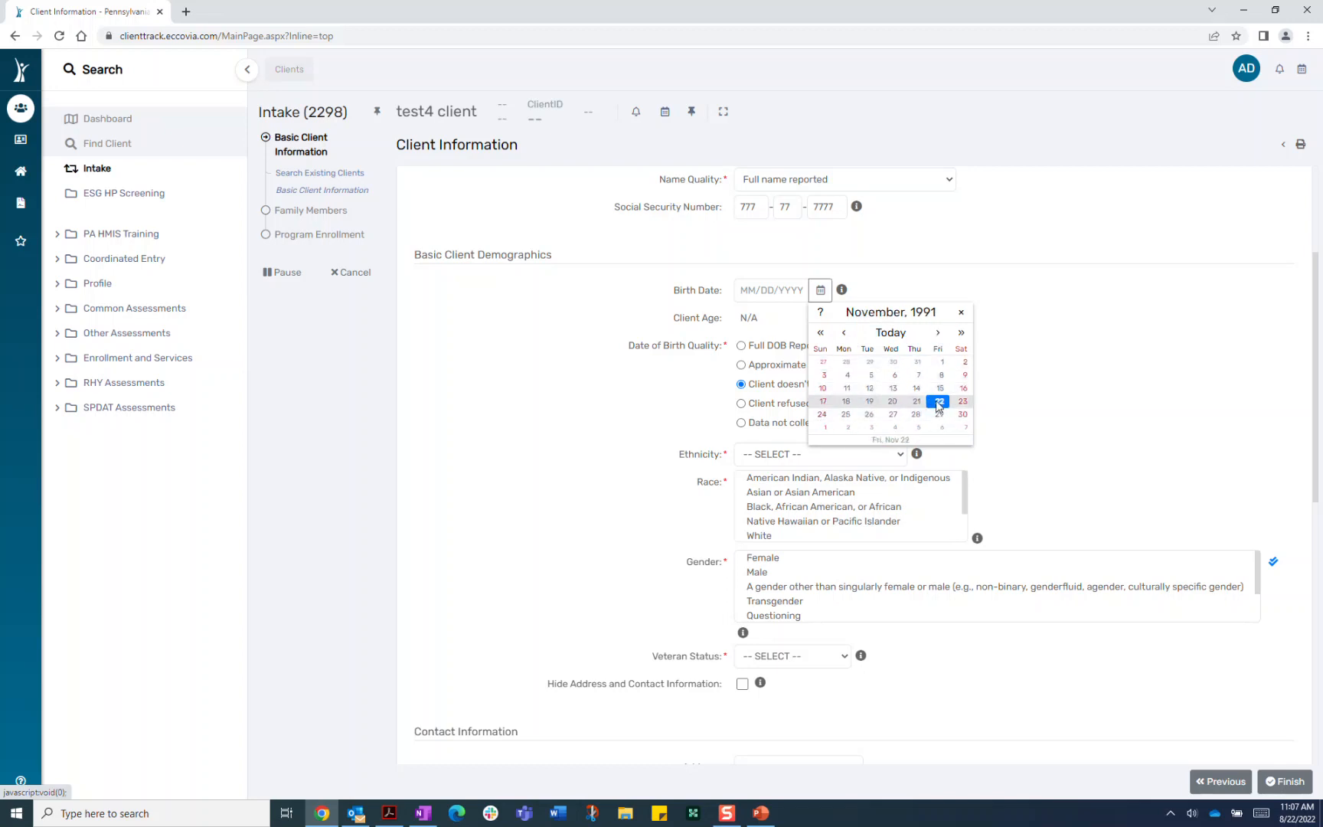
click(940, 401)
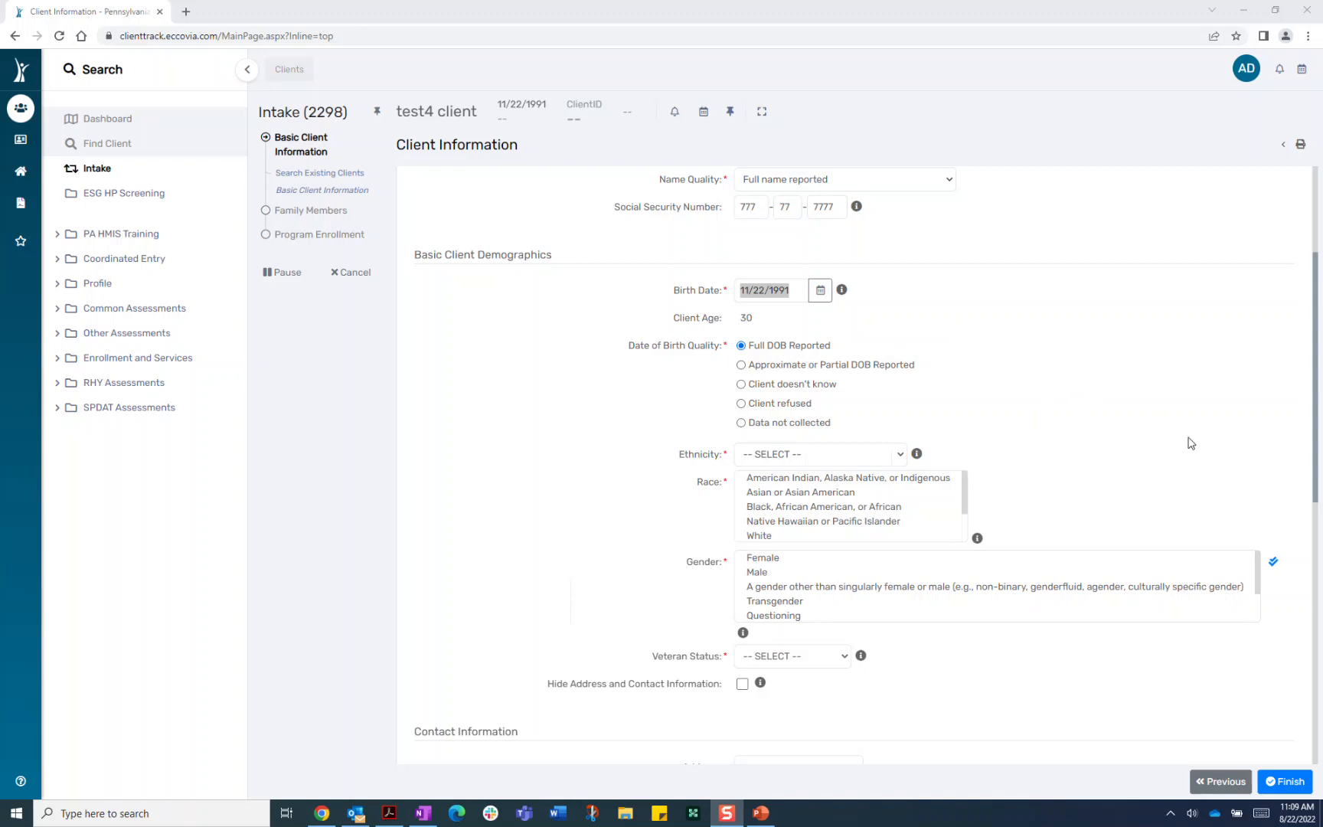
Set Ethnicity to Hispanic/Latin(a)(o)(x) and scroll down to the Race list
click(861, 457)
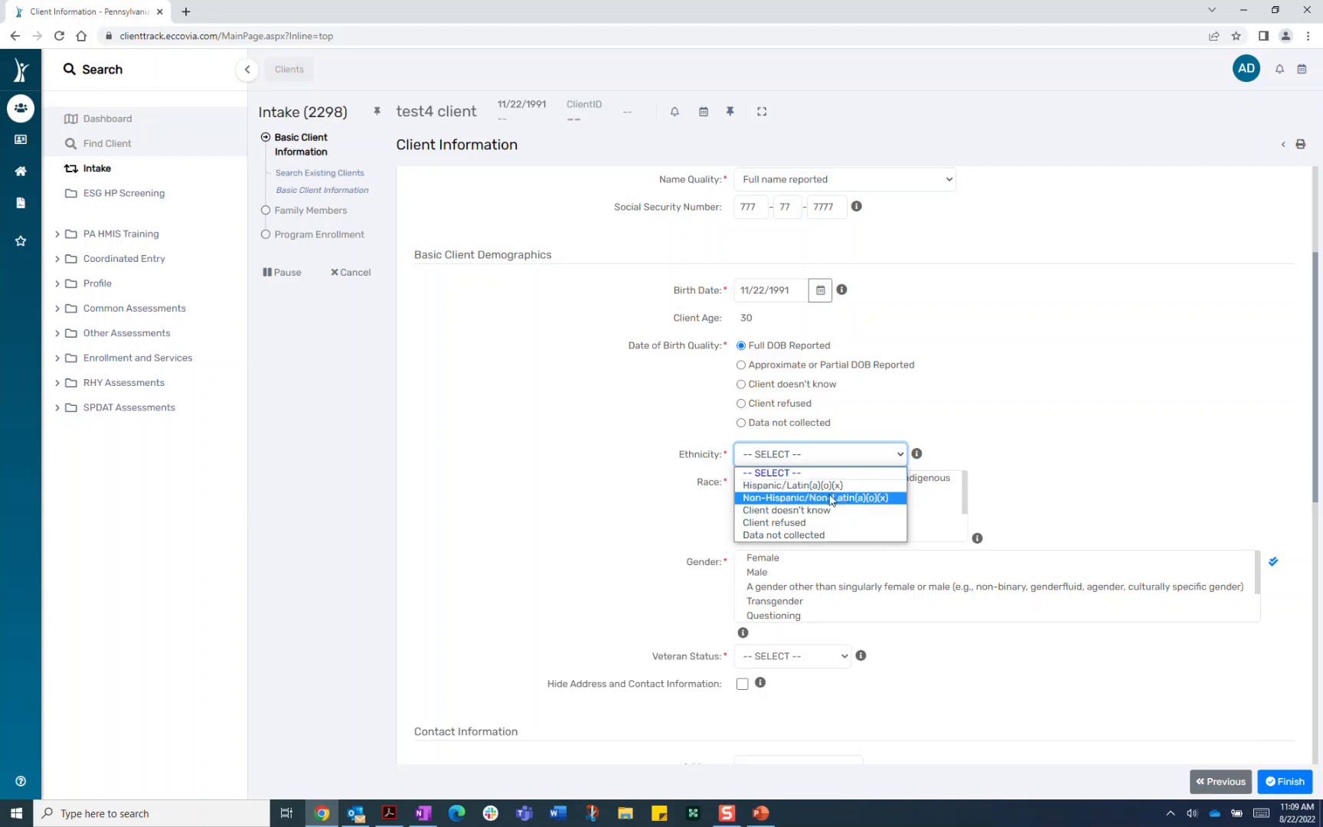
click(840, 487)
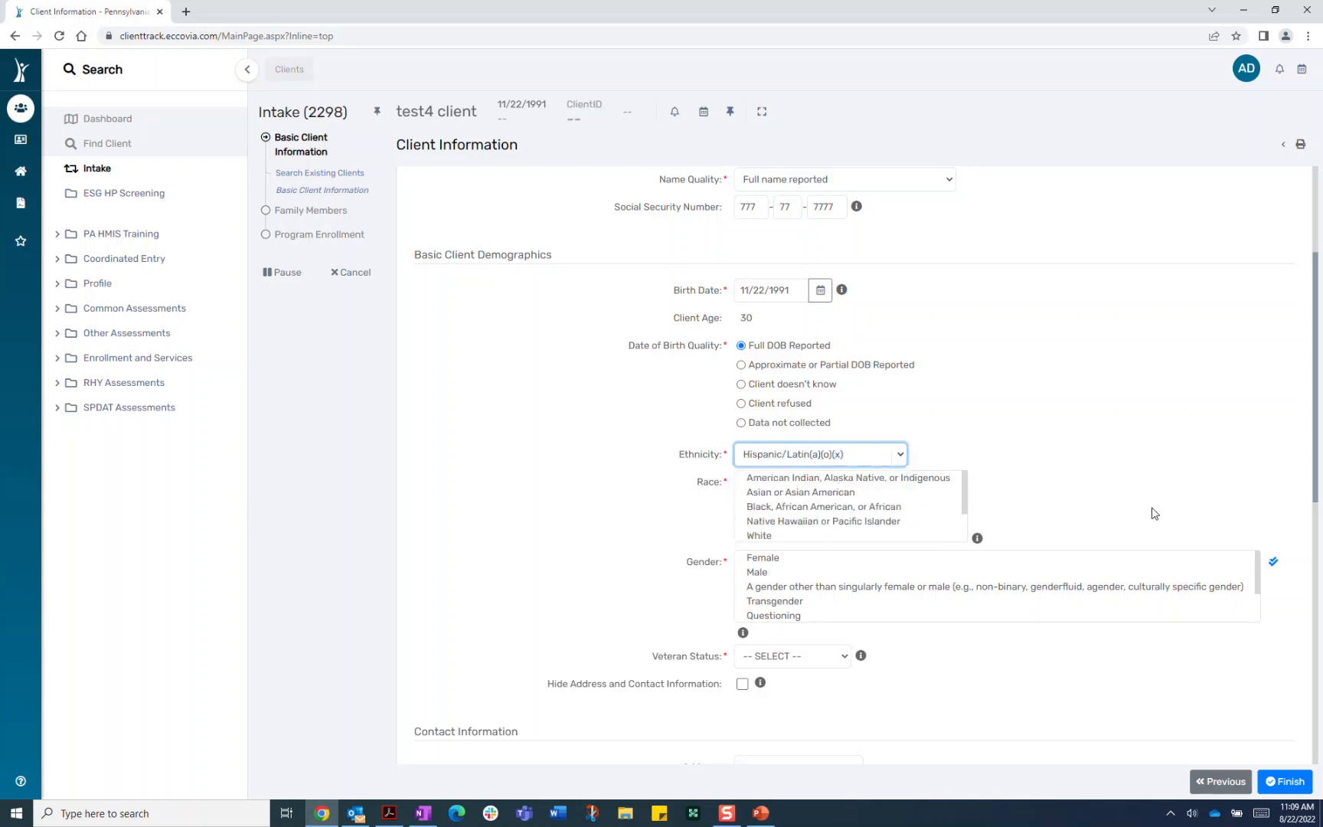
scroll(1166, 507, down, 3)
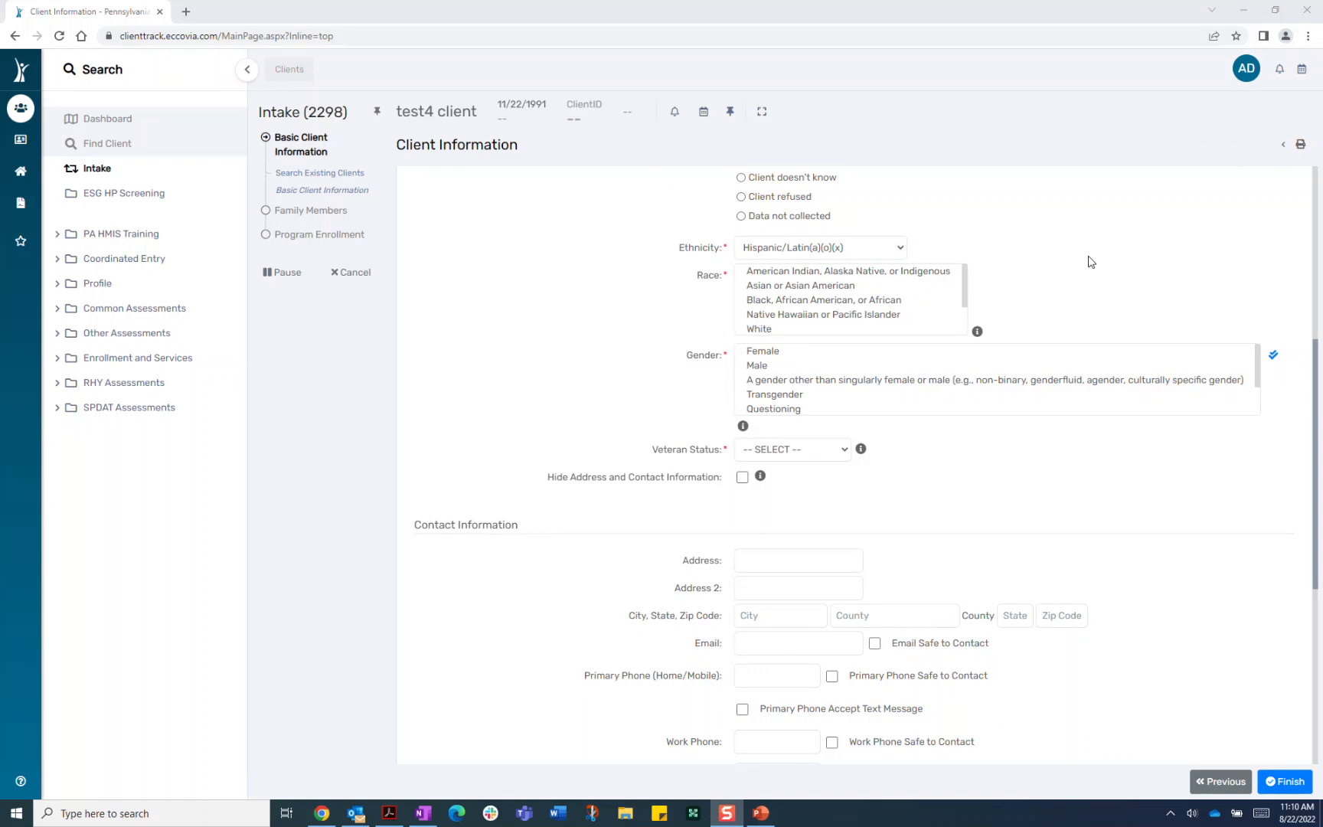
Check all five race categories, from American Indian through White
click(751, 272)
click(749, 286)
click(747, 299)
click(747, 315)
click(749, 329)
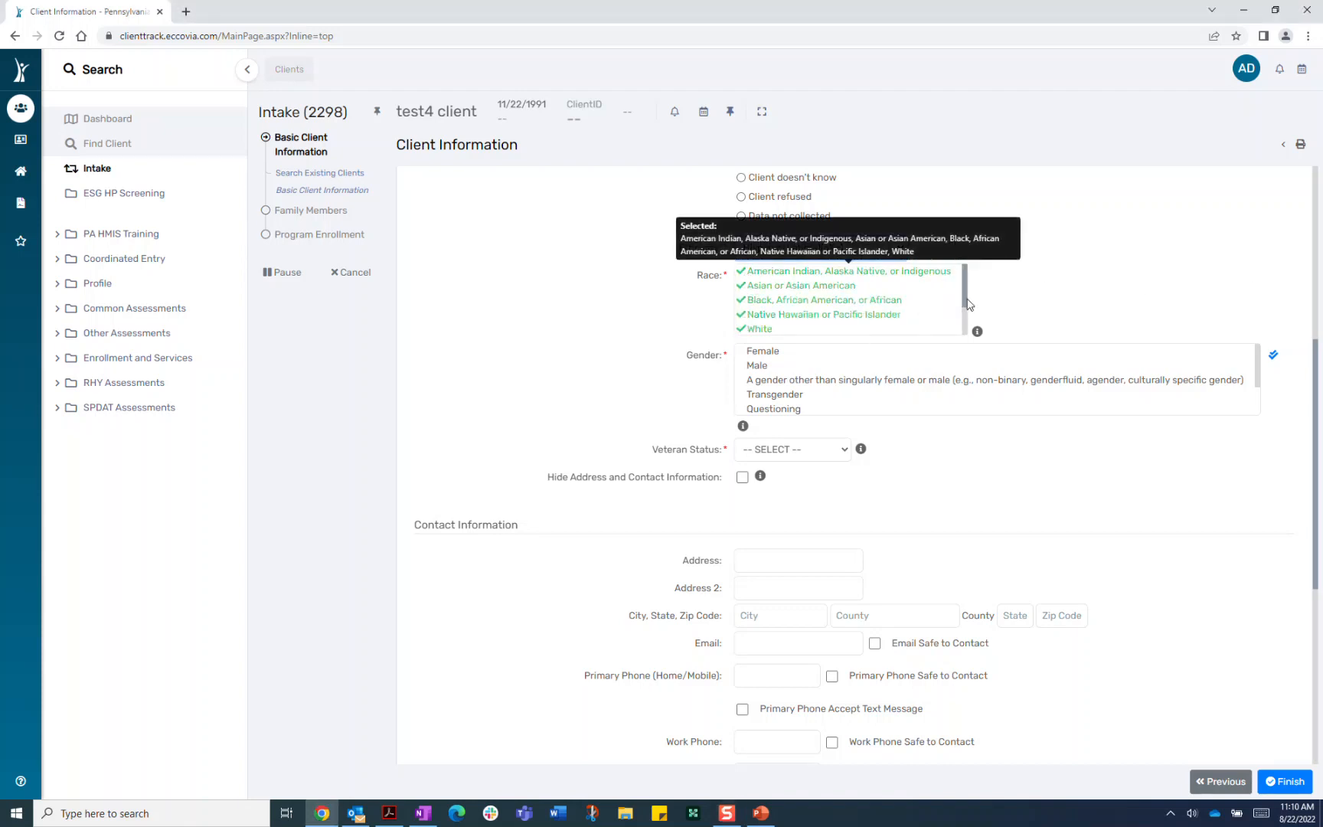
mouse_move(967, 301)
mouse_down()
mouse_move(964, 327)
mouse_move(965, 285)
mouse_move(963, 330)
mouse_up()
Toggle Client doesn't know on and off, then uncheck Asian, Black and Native Hawaiian
click(754, 306)
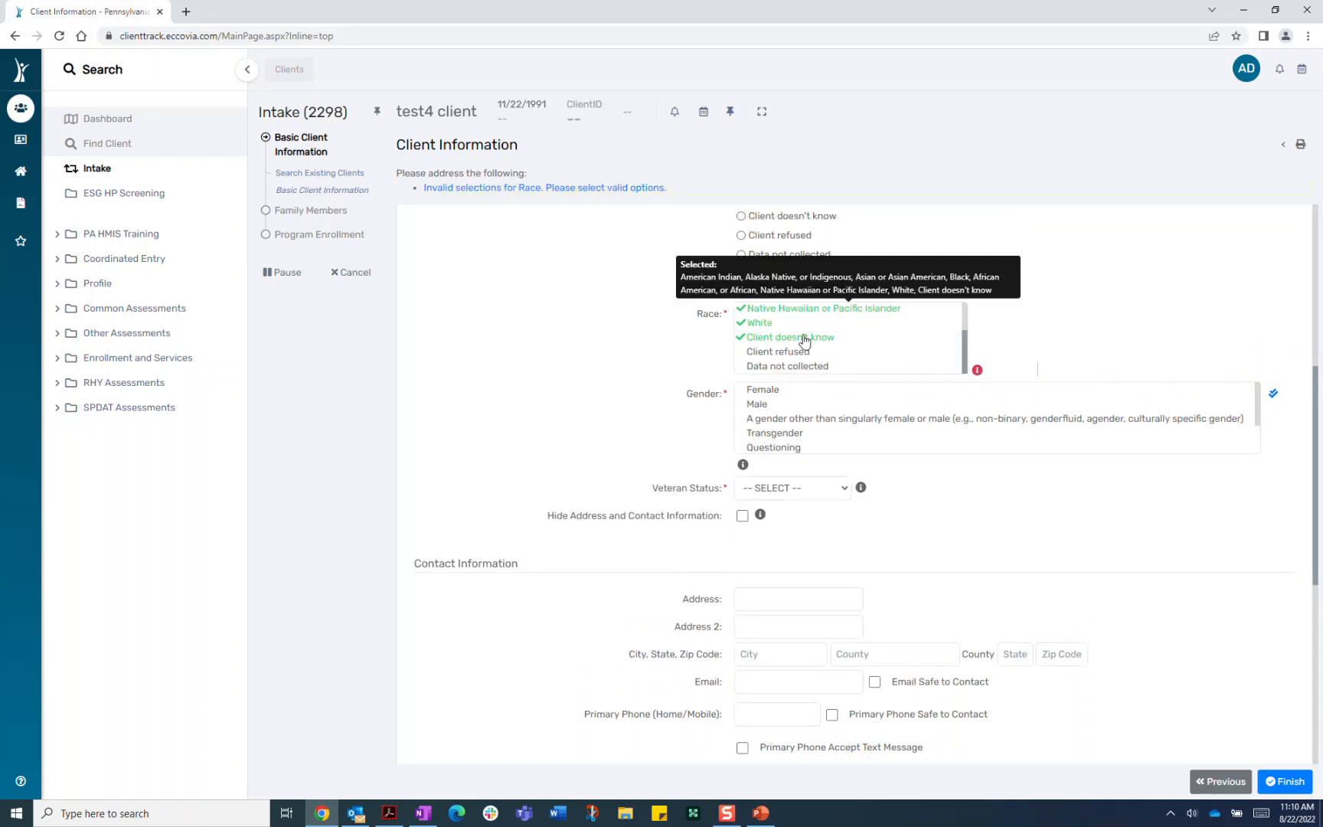
click(808, 340)
drag(966, 348, 968, 328)
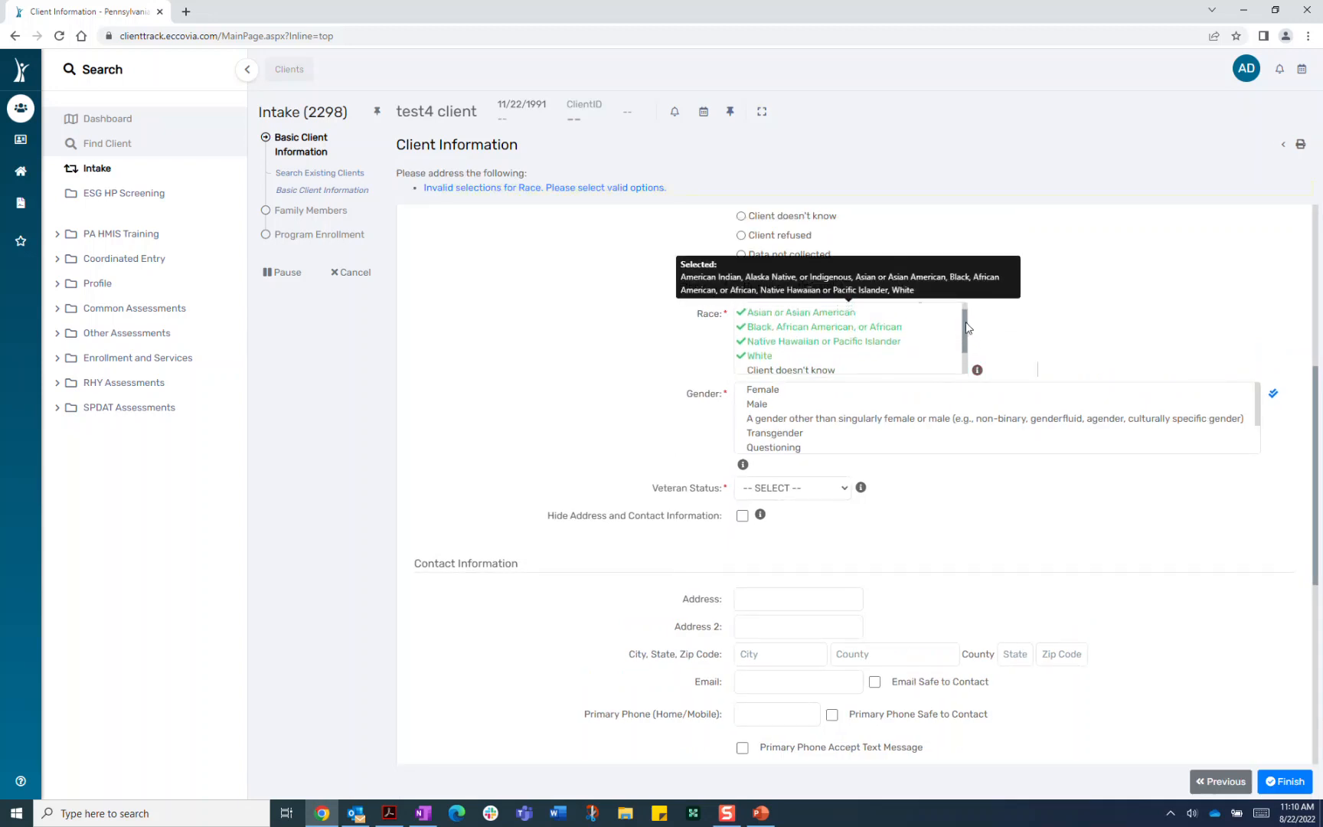
click(774, 320)
click(773, 328)
click(767, 342)
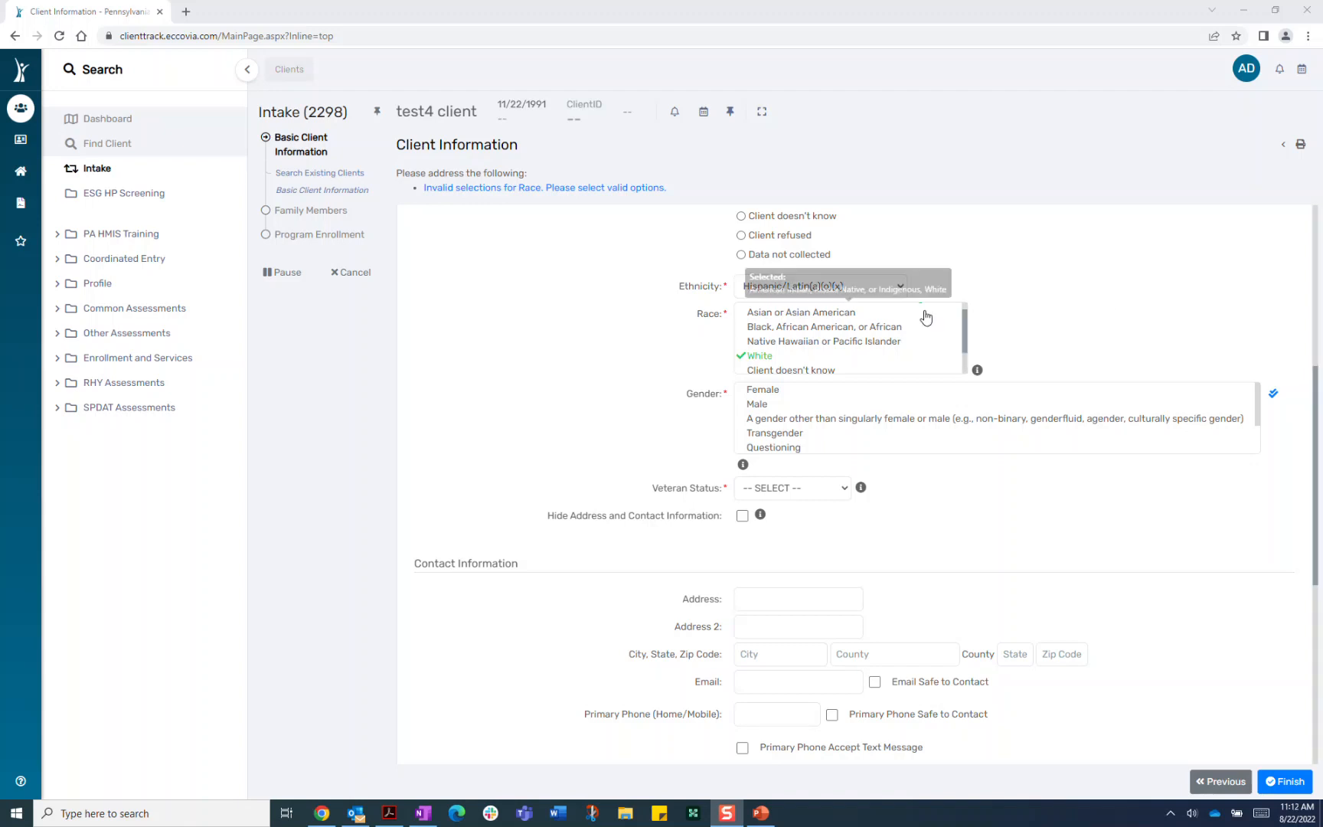
Check Female and Male in the Gender list
scroll(966, 322, up, 1)
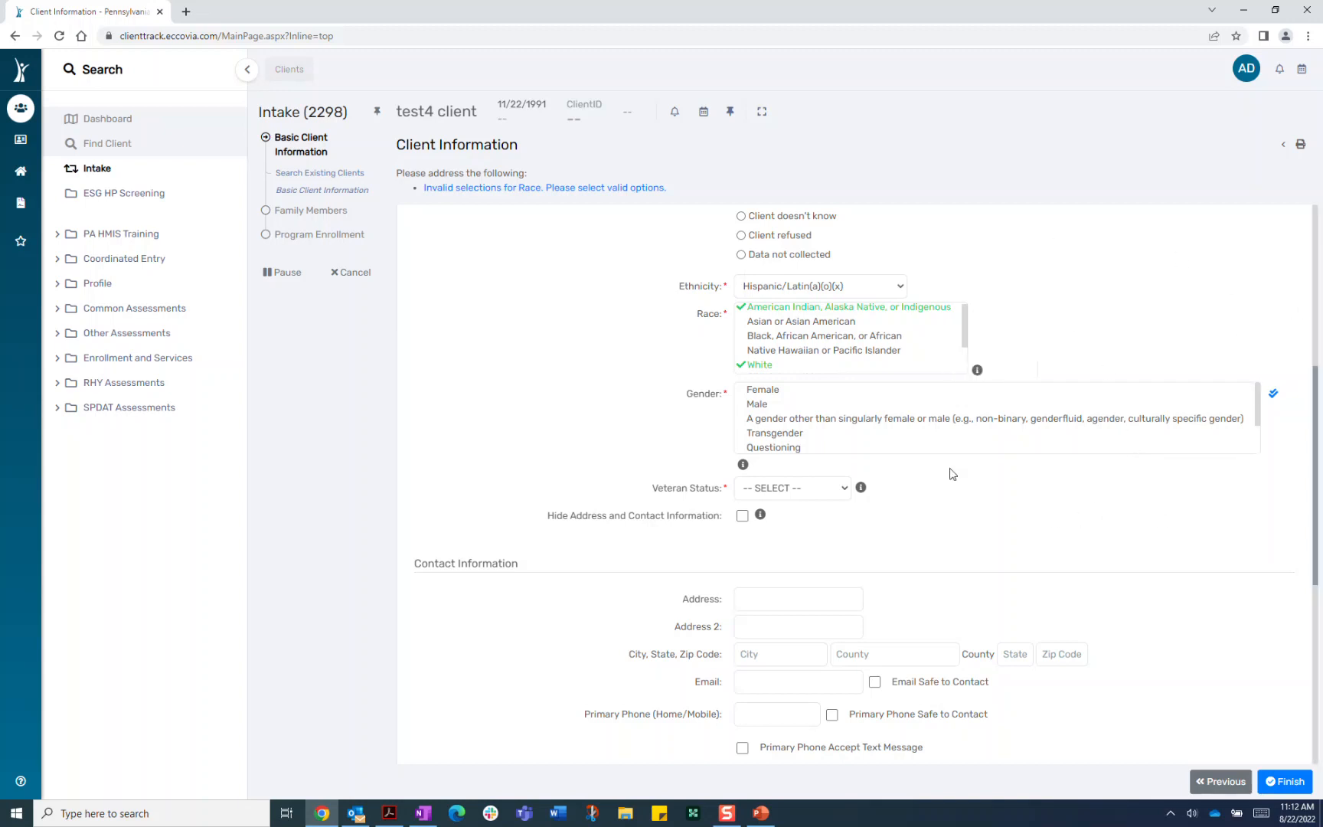
click(743, 390)
click(743, 404)
Check the other gender option, Transgender and Questioning, then uncheck the other option and Male
click(741, 419)
click(743, 433)
click(741, 447)
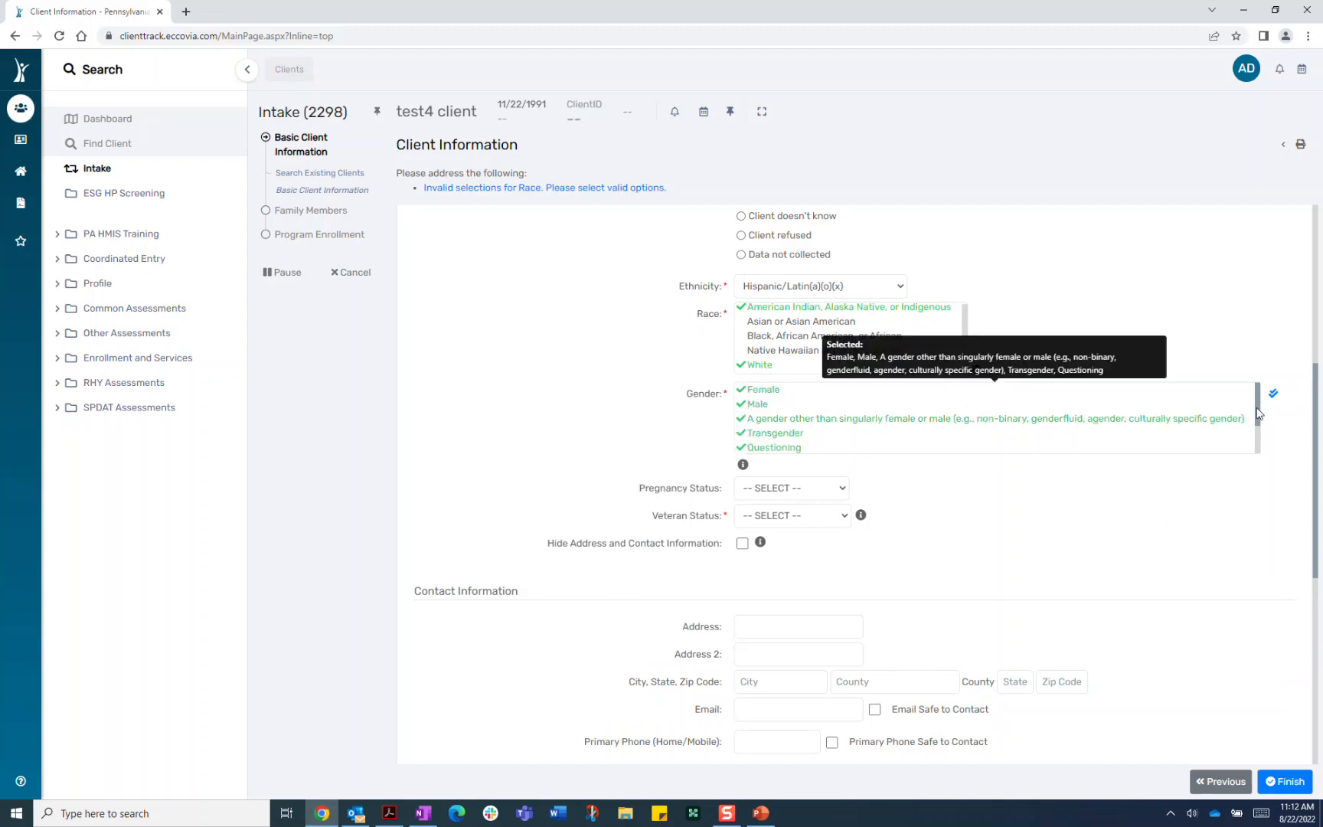
drag(1258, 418, 1264, 457)
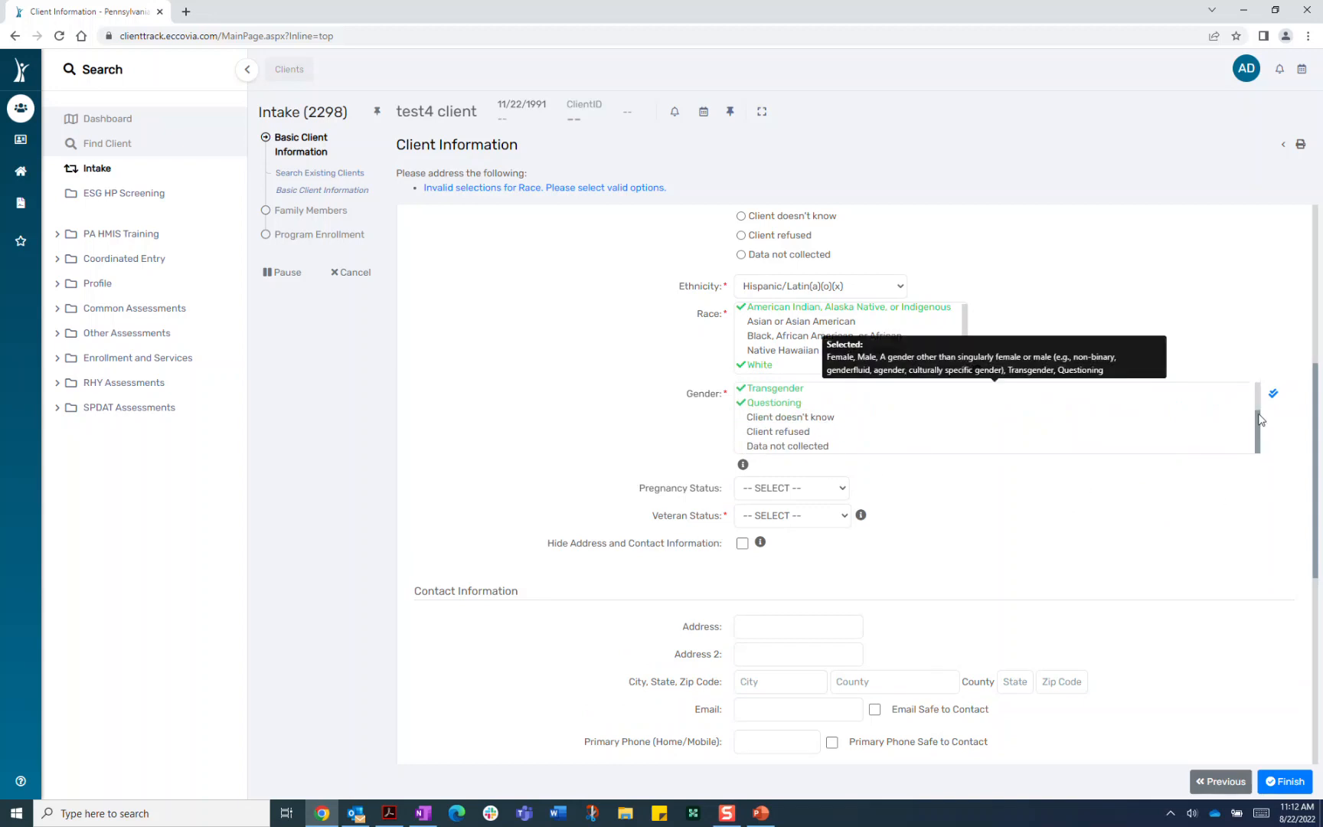
scroll(1258, 427, up, 2)
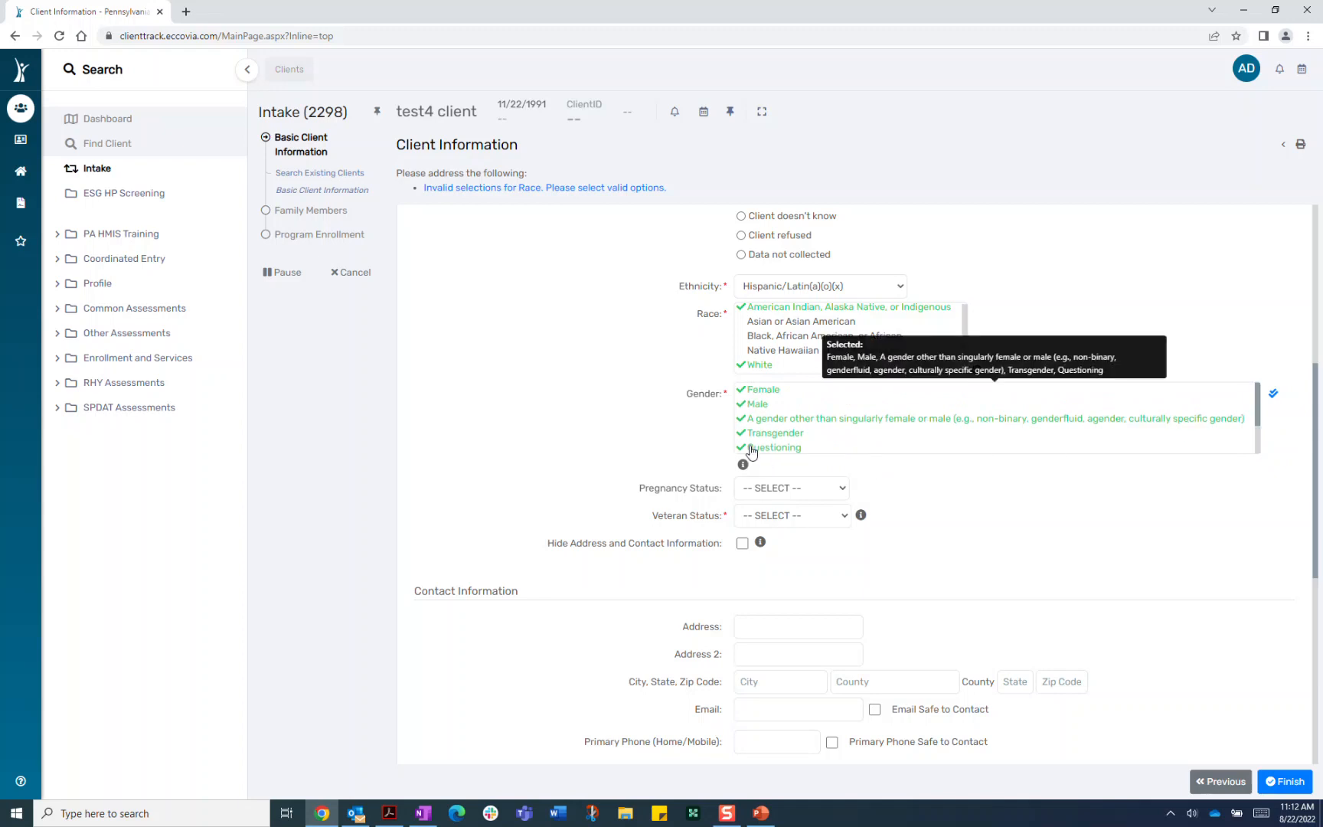
click(753, 418)
click(757, 405)
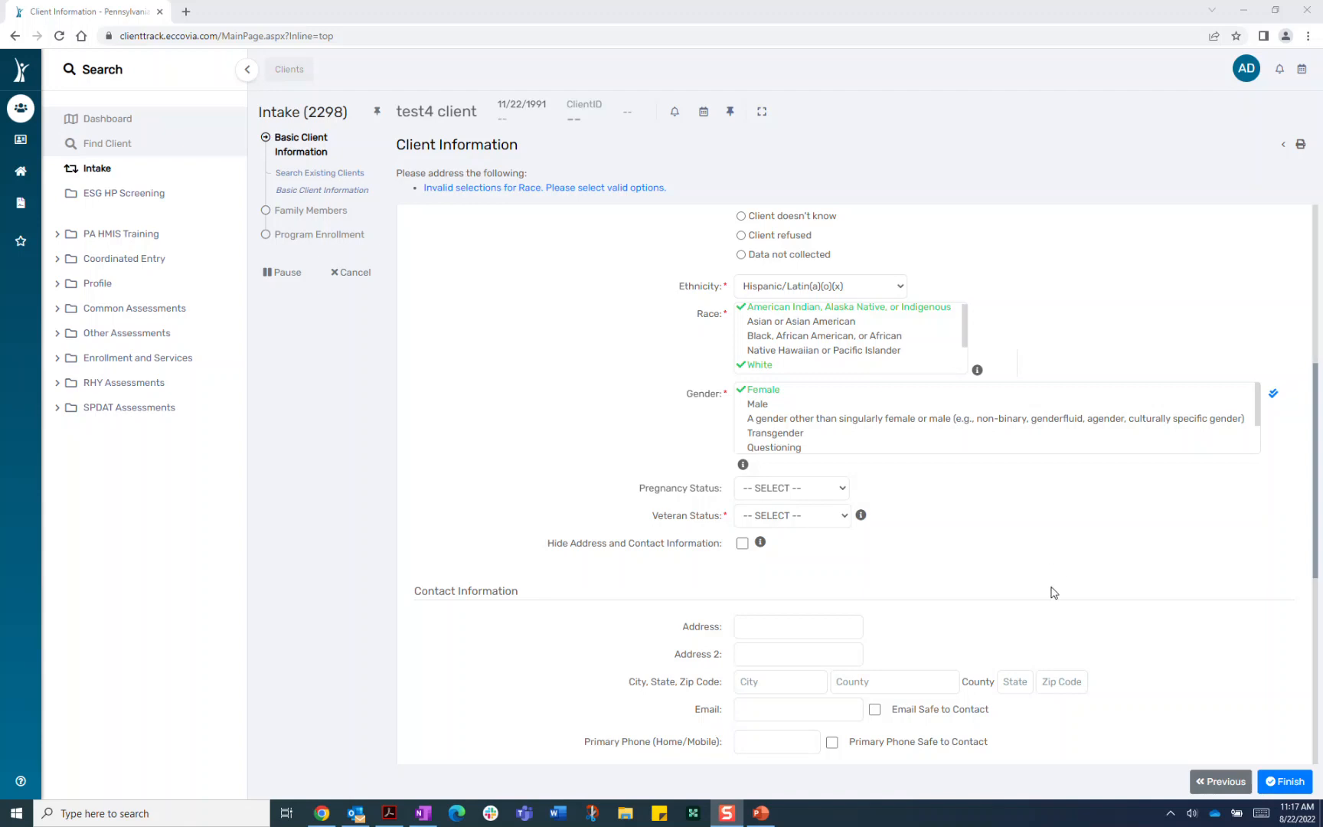
scroll(1014, 563, down, 4)
scroll(1003, 498, up, 3)
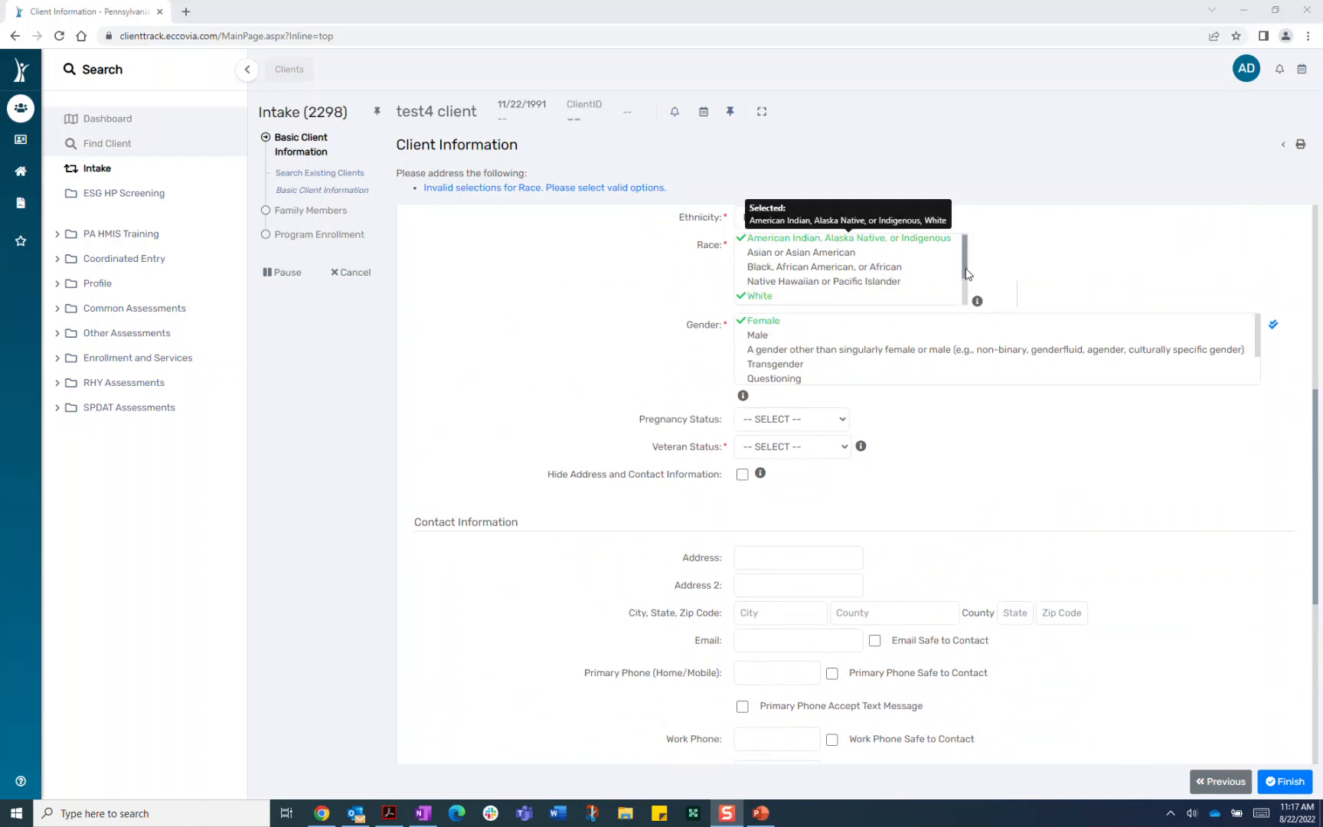
scroll(963, 289, down, 1)
scroll(964, 289, down, 1)
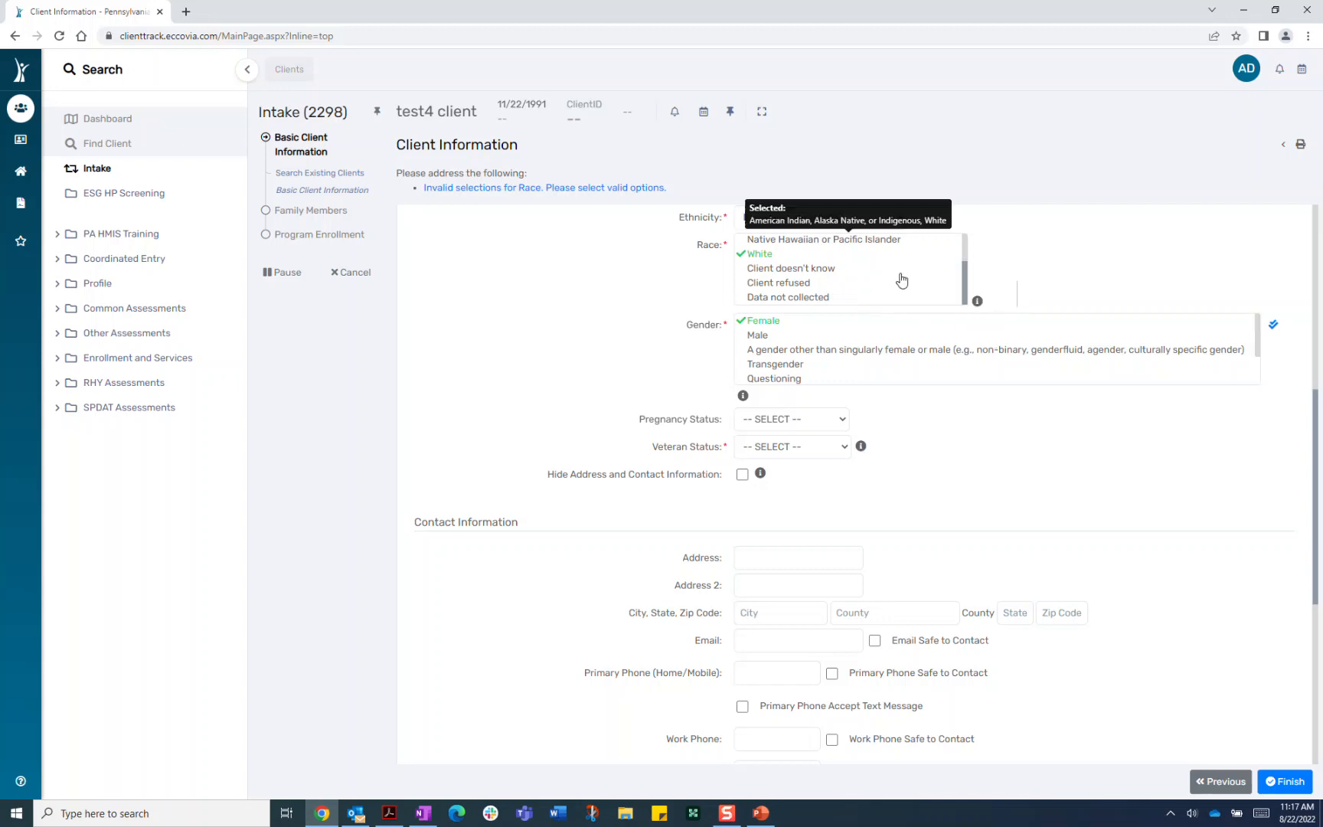
scroll(967, 279, up, 3)
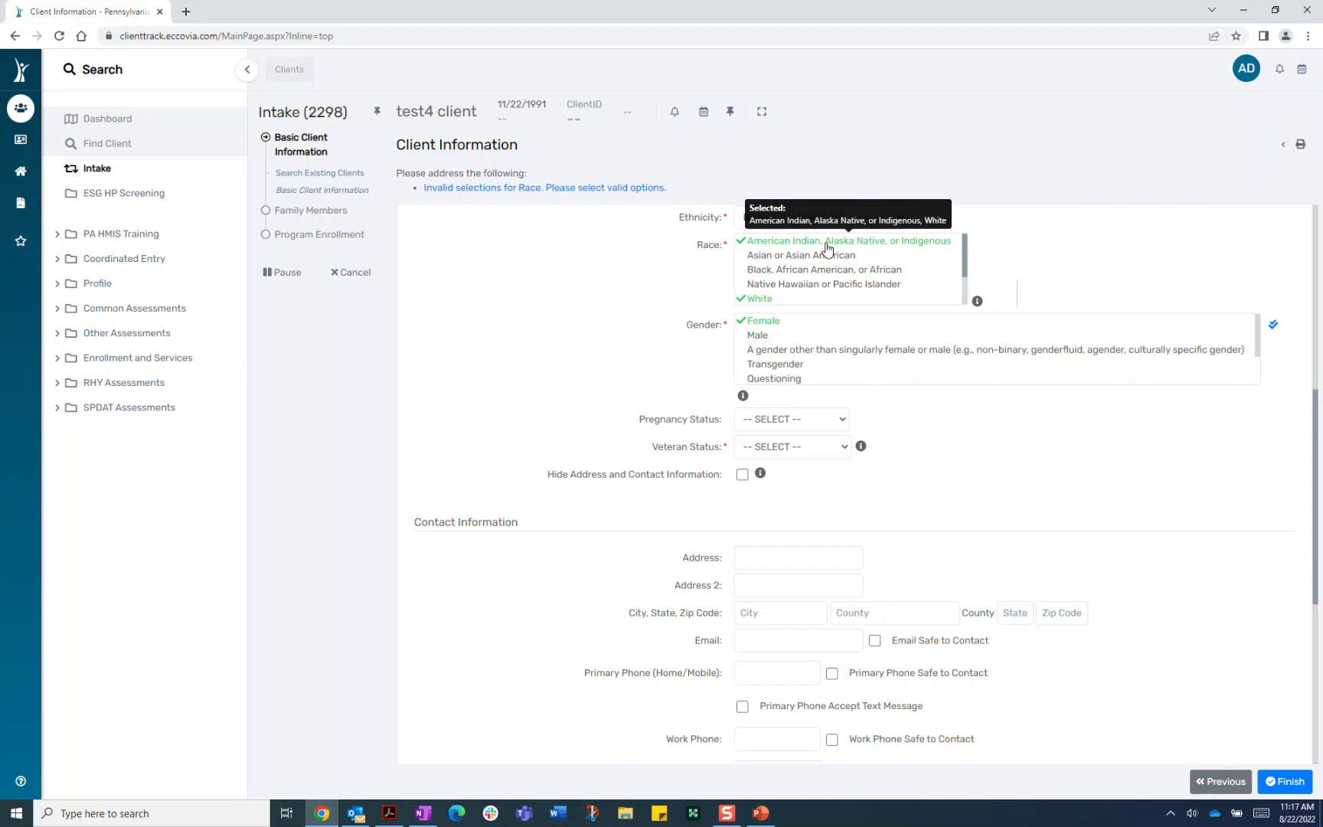
drag(1260, 336, 1258, 373)
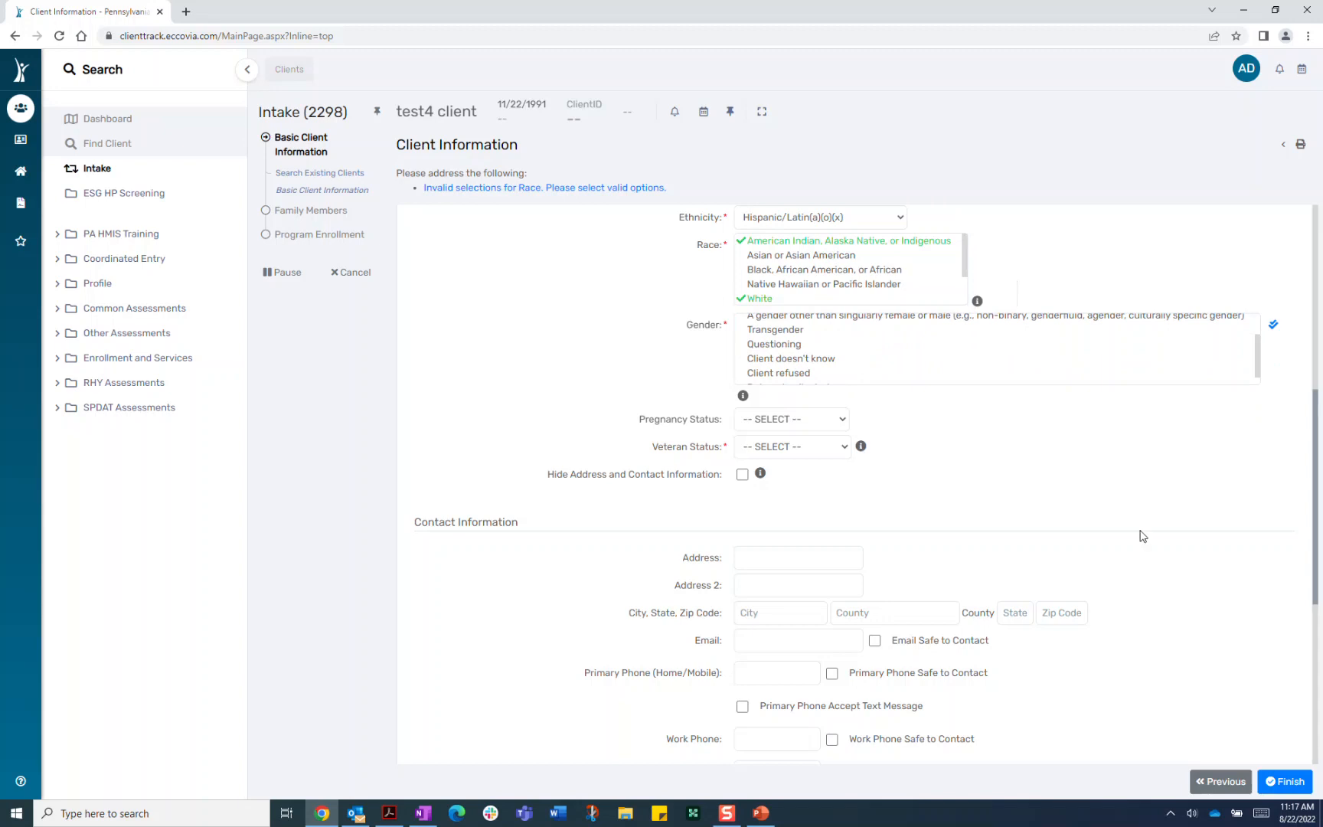
scroll(1127, 538, up, 1)
scroll(1075, 561, up, 1)
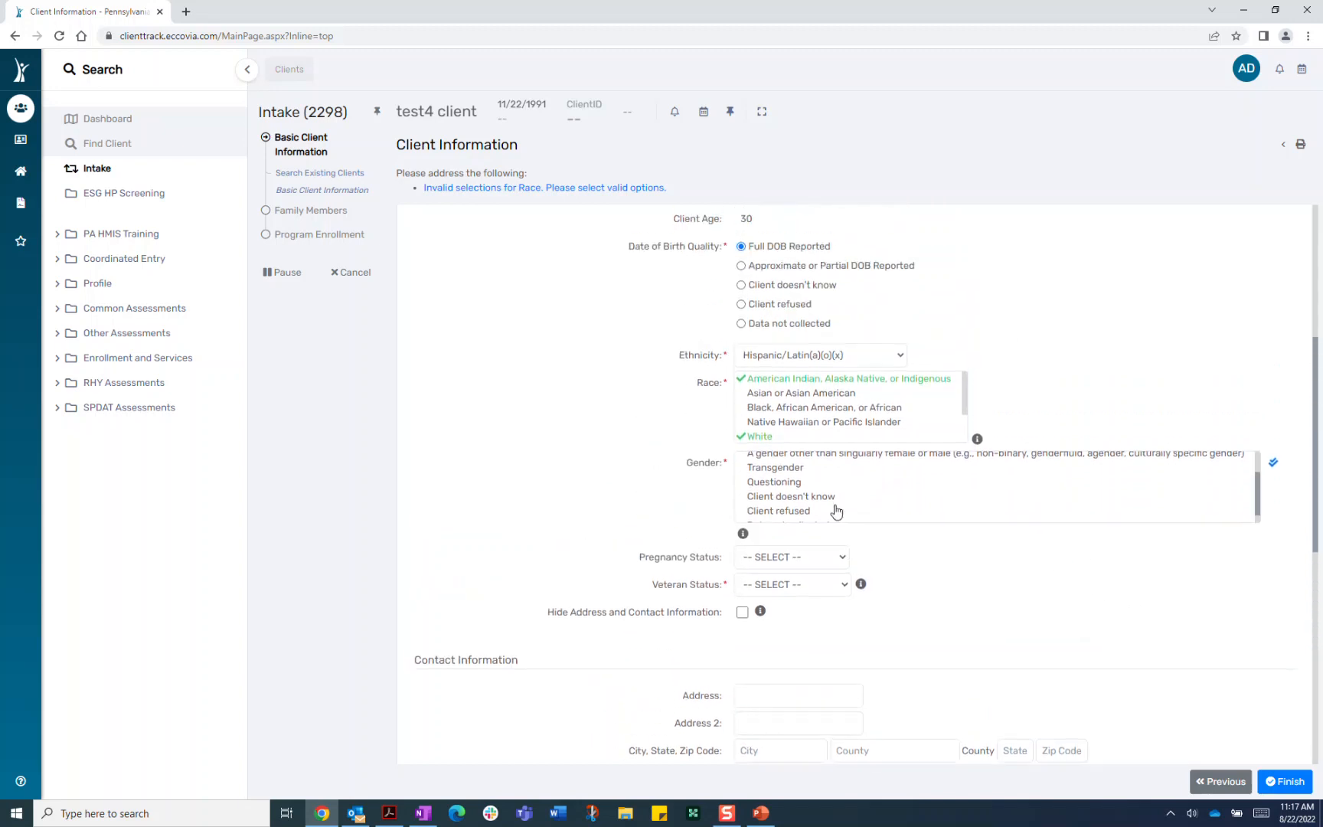
Mark the client as pregnant, with a pregnancy due date of 01/01/2022
click(835, 564)
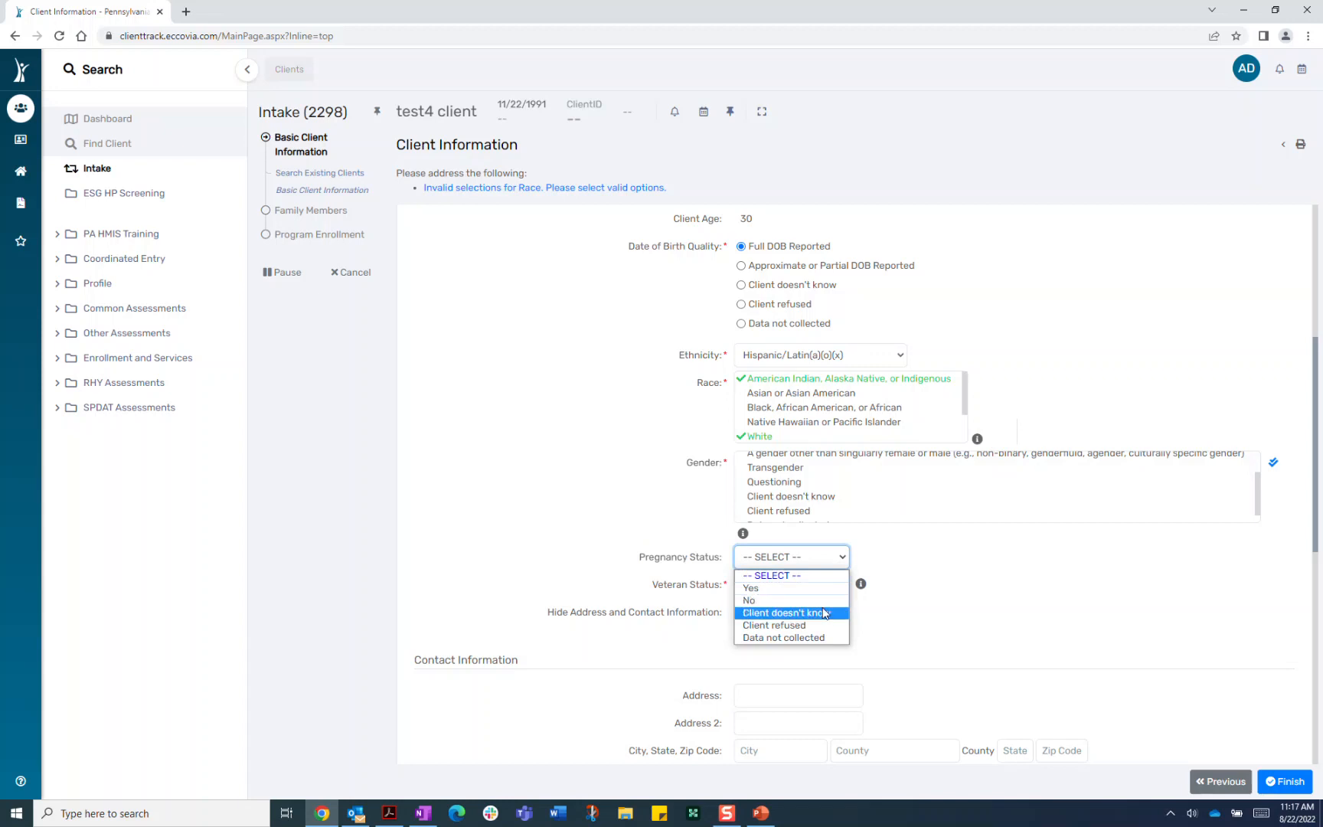
click(796, 589)
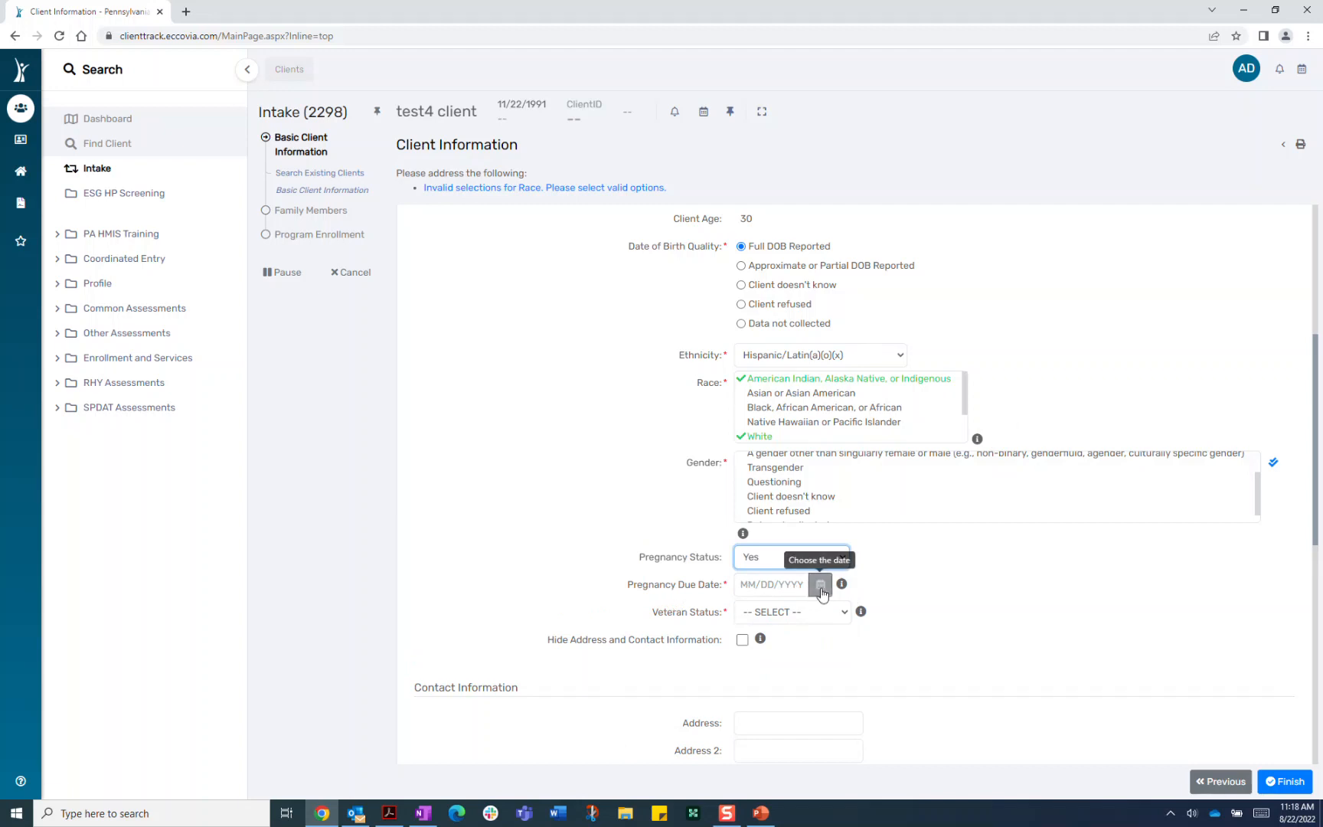
click(821, 586)
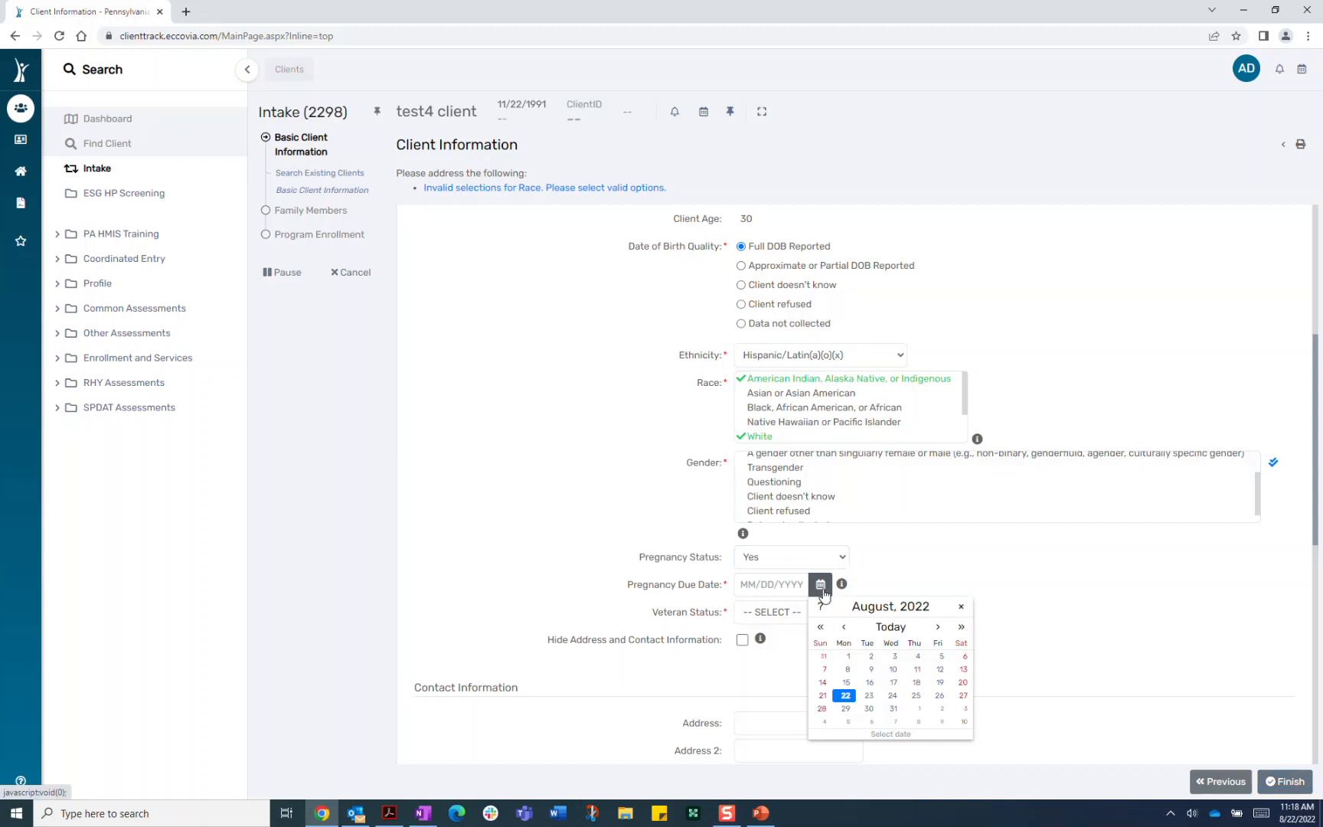
click(845, 627)
click(845, 628)
click(845, 628)
click(844, 628)
click(845, 628)
click(844, 628)
click(845, 628)
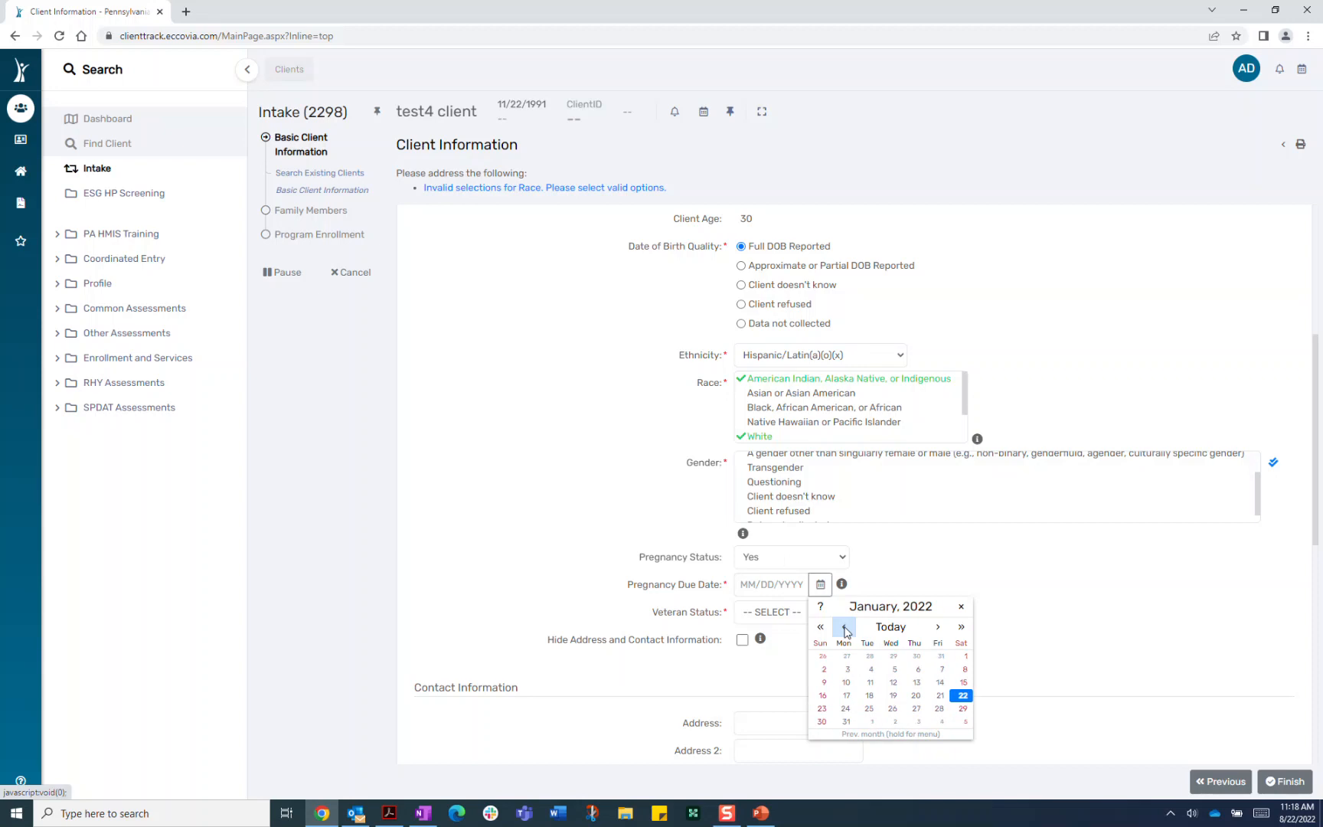
click(965, 659)
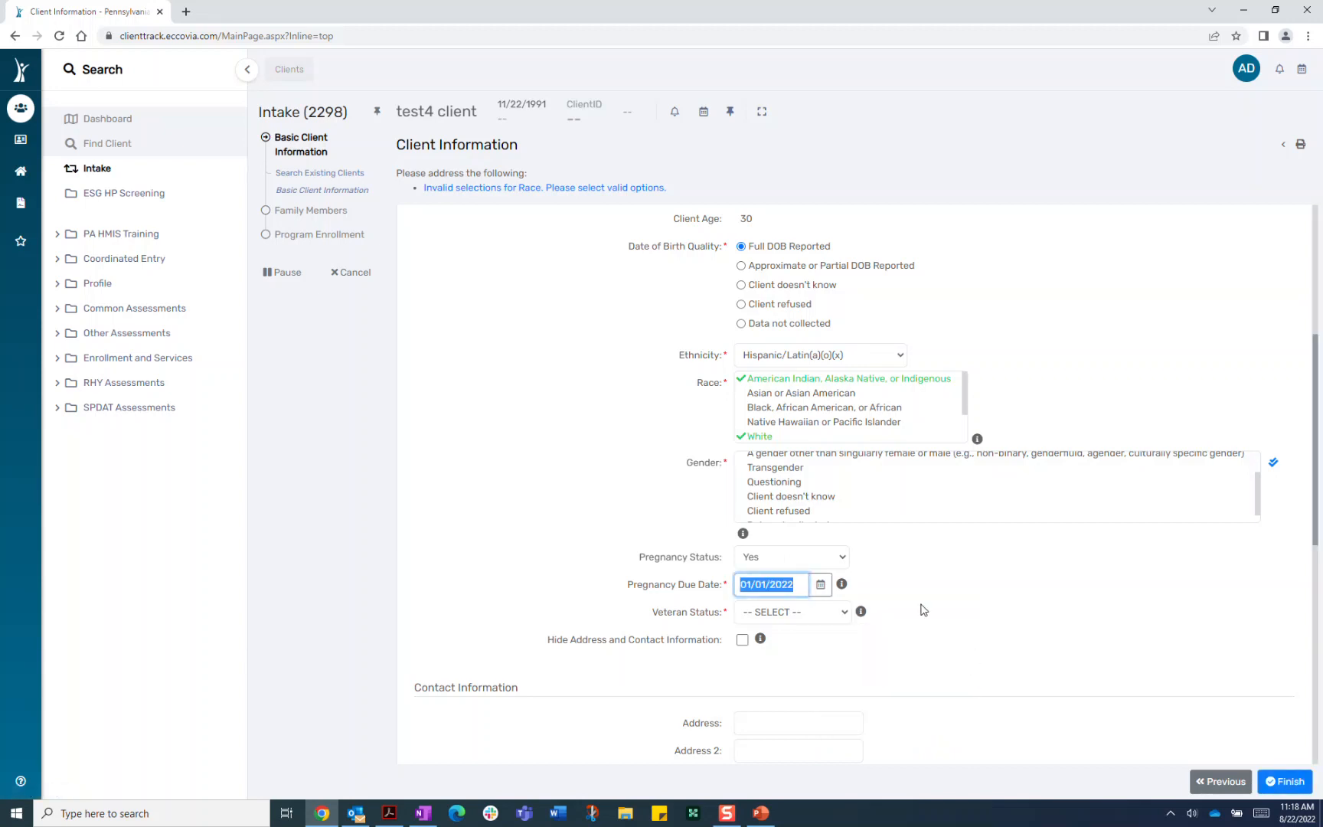
key(Tab)
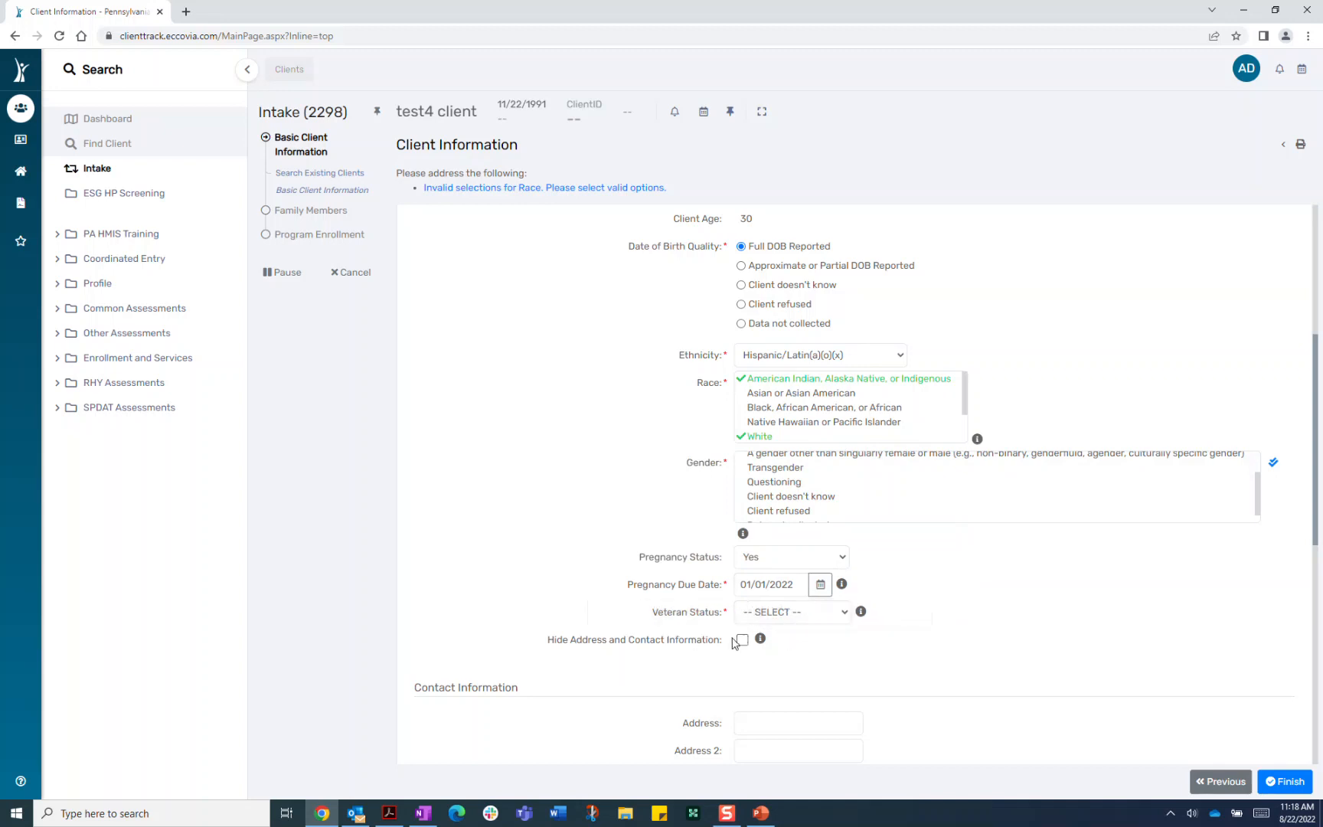
Set the client's Veteran Status to No
click(846, 617)
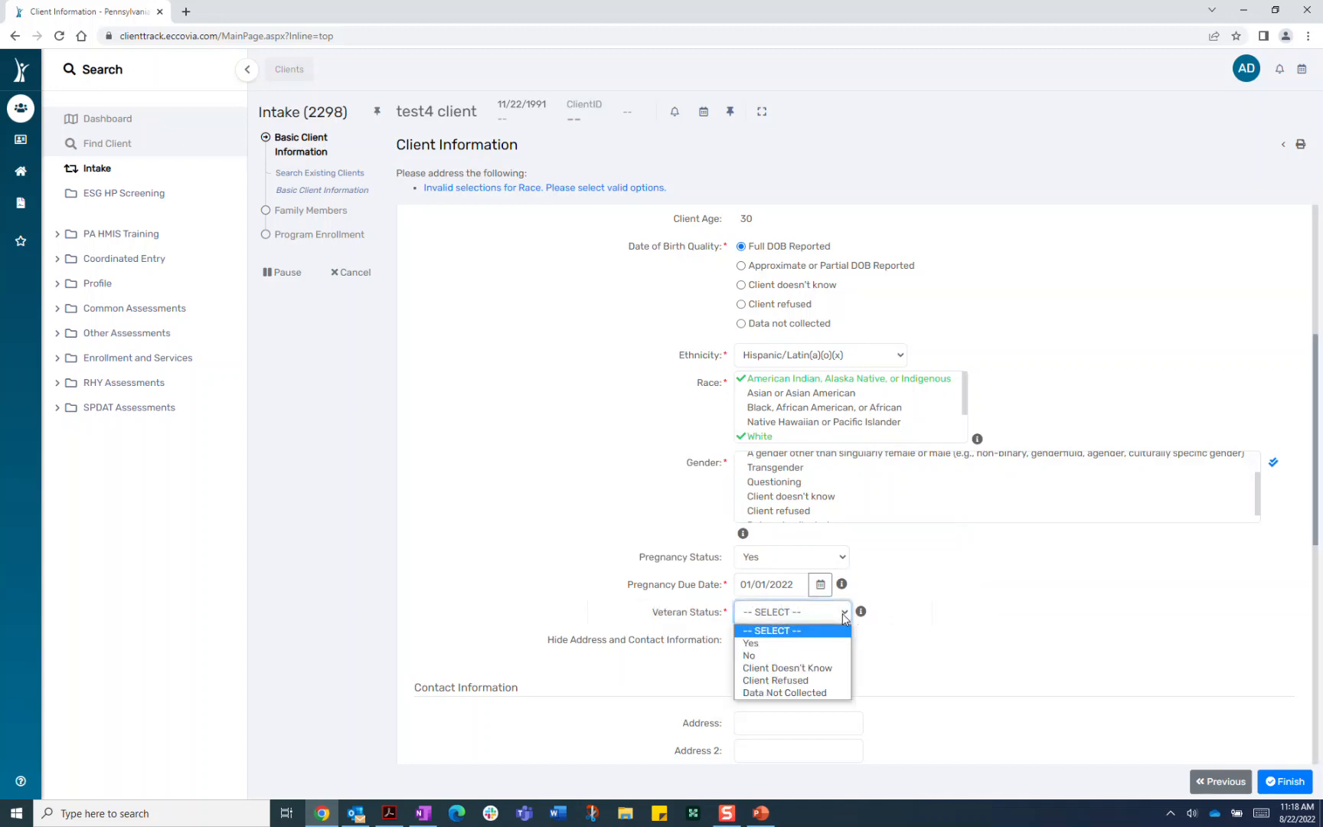
click(754, 656)
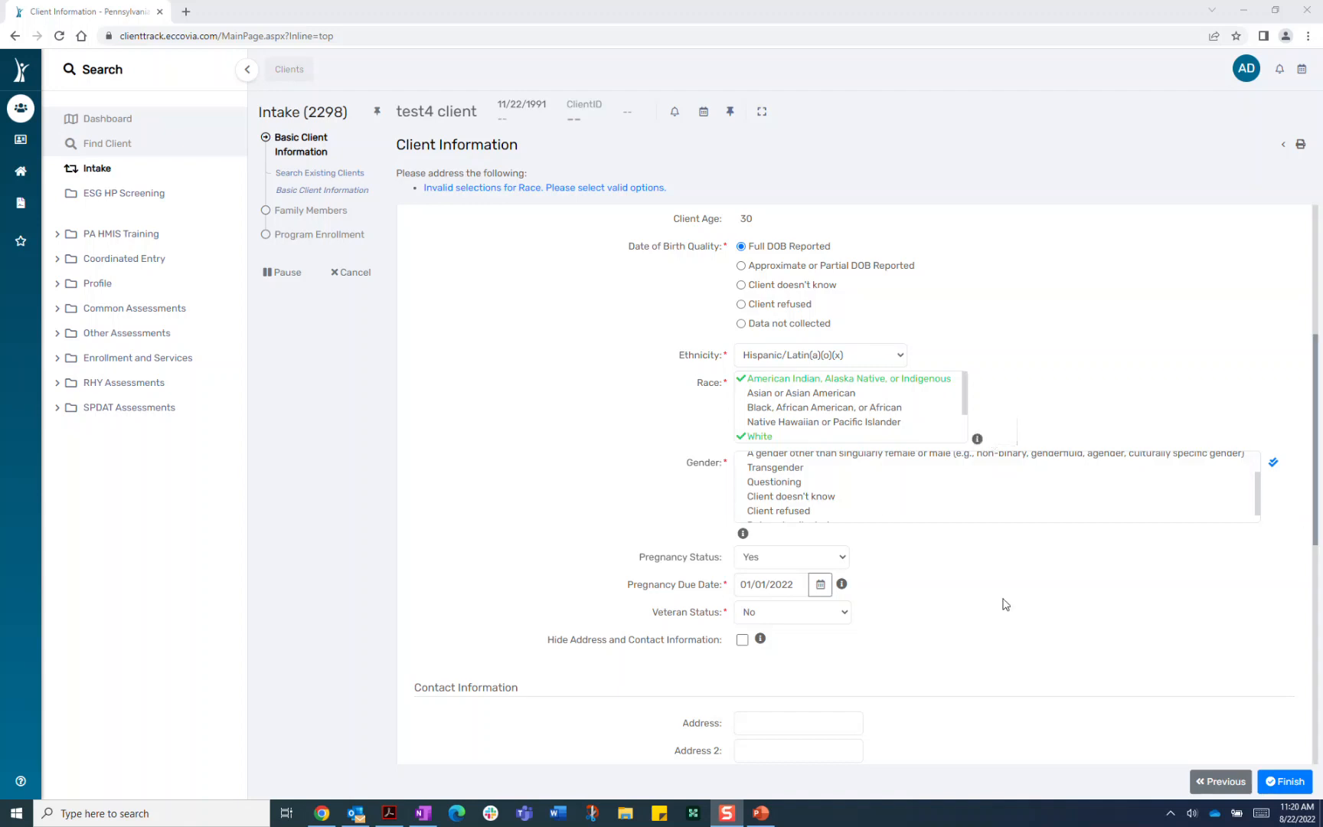
Scroll down the Client Information form to the Information Release section
scroll(1001, 606, up, 1)
scroll(1000, 606, down, 3)
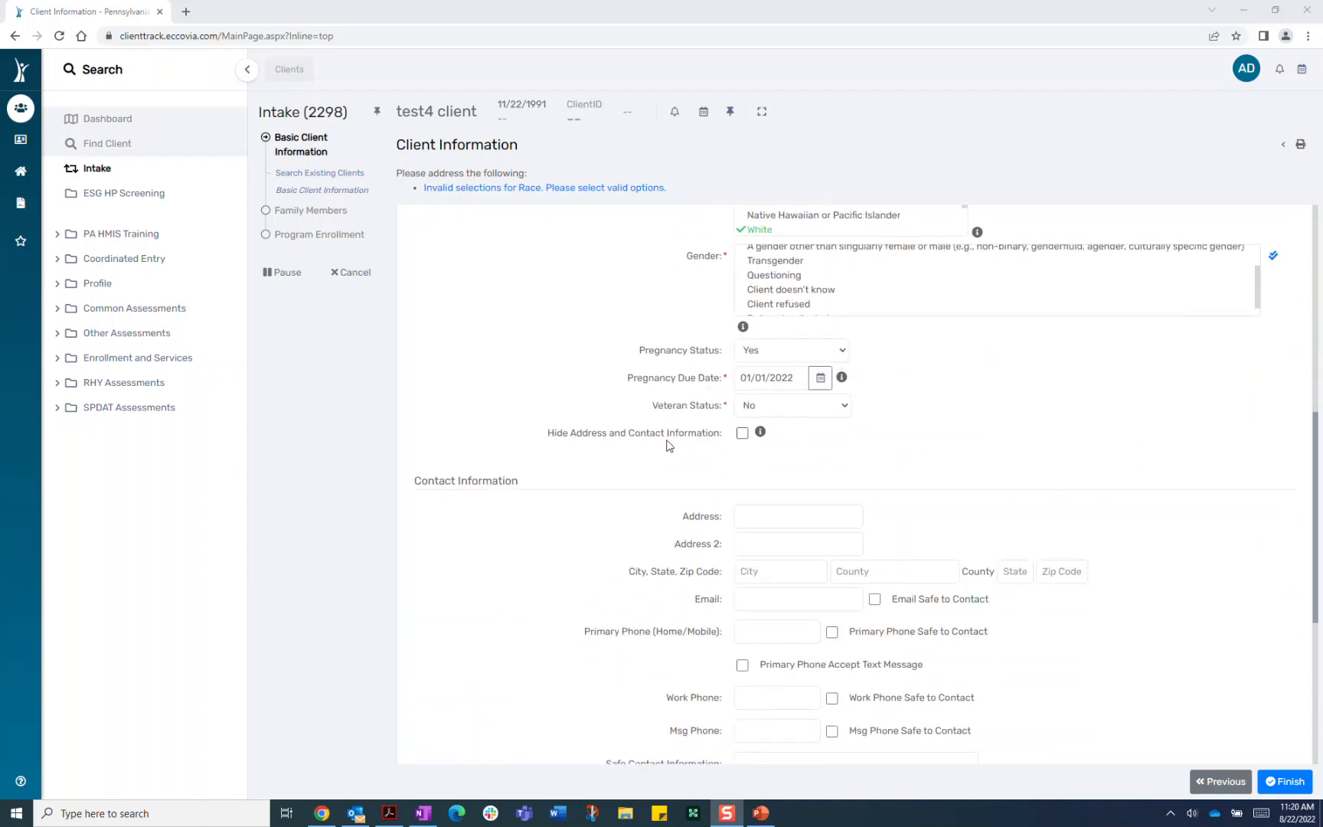
scroll(560, 536, down, 4)
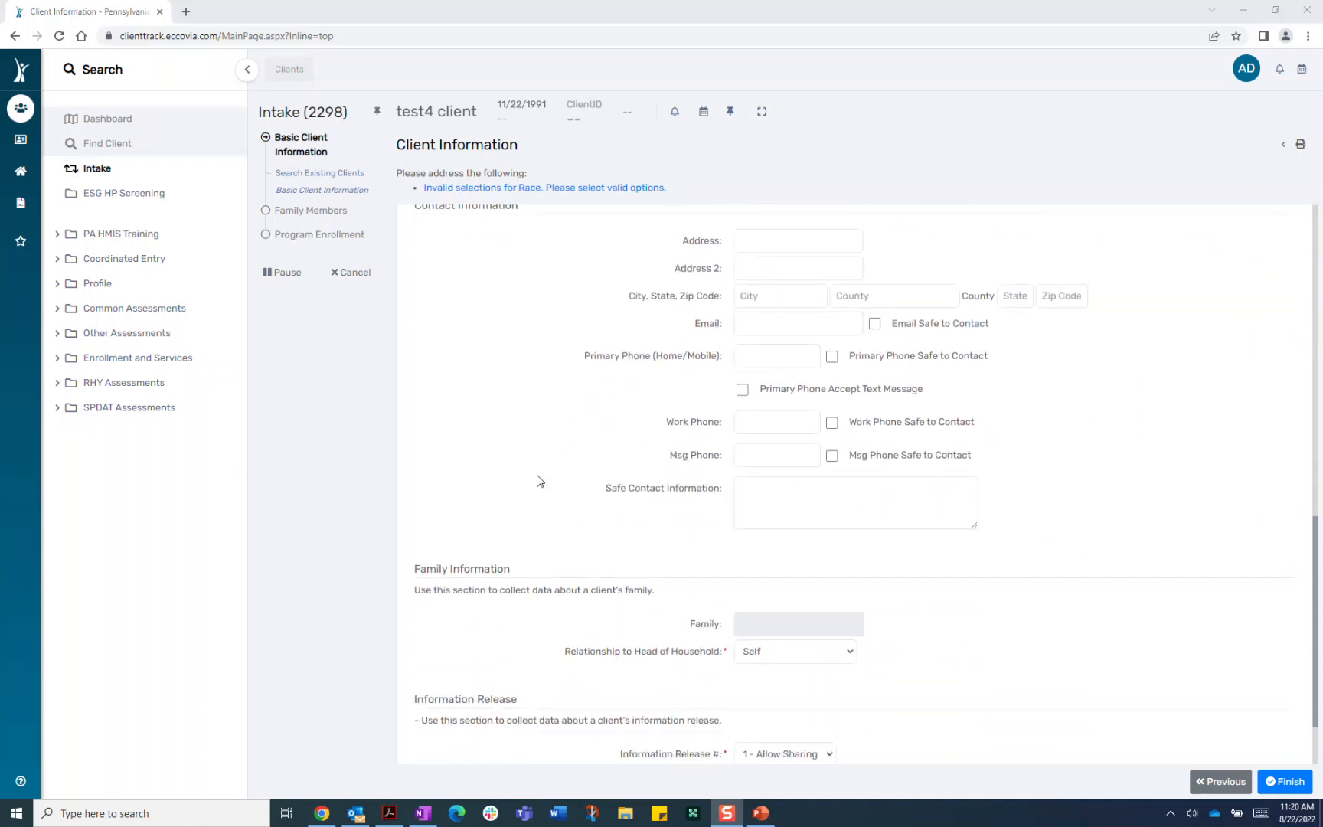
scroll(526, 385, up, 1)
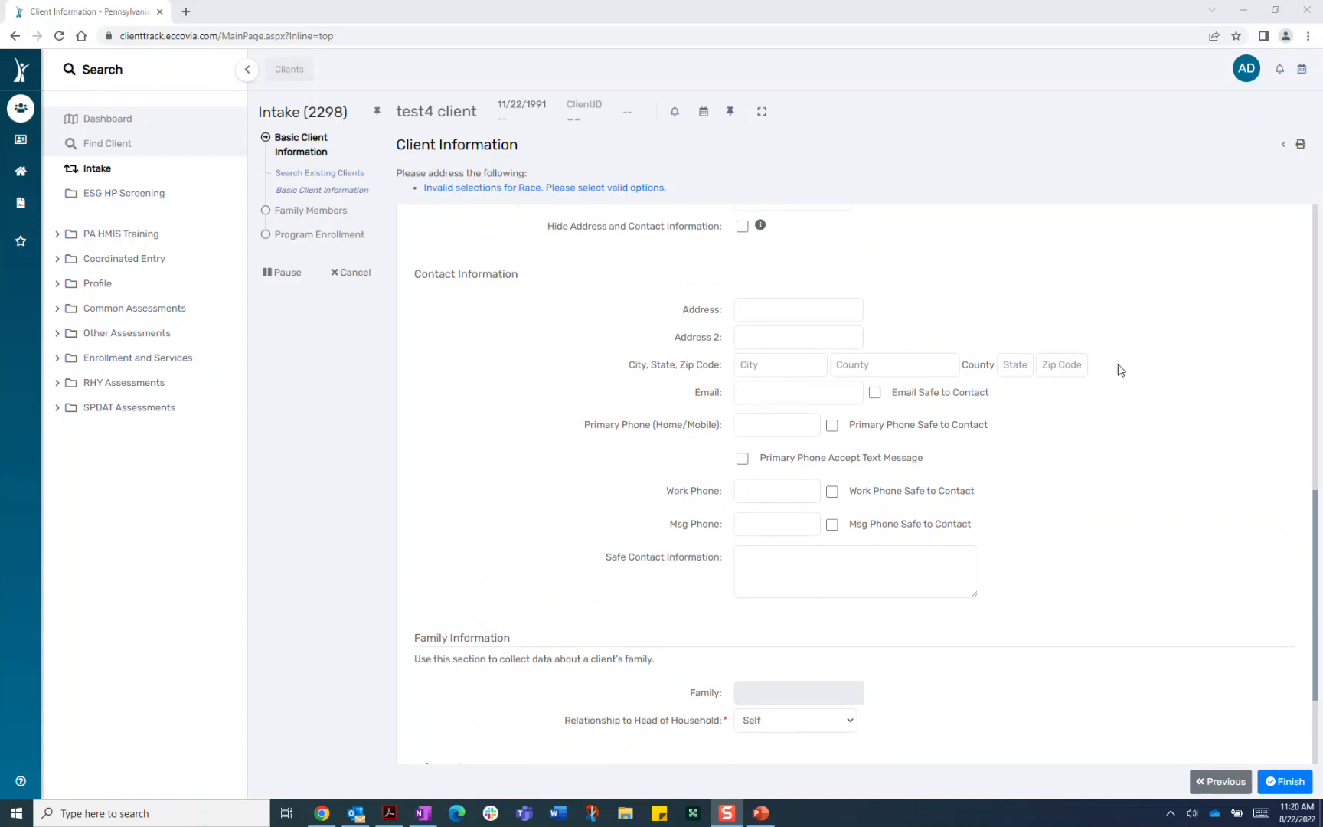
click(742, 227)
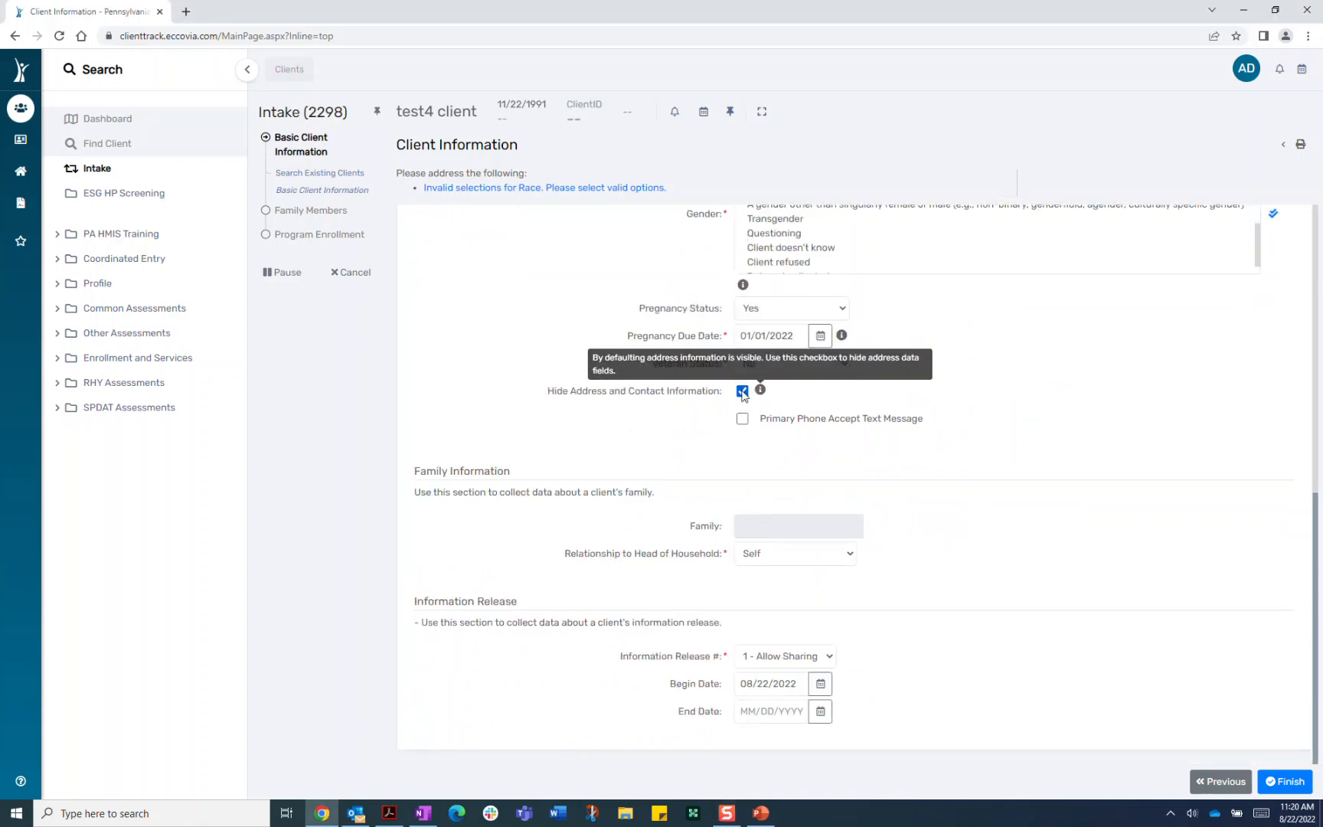
click(742, 391)
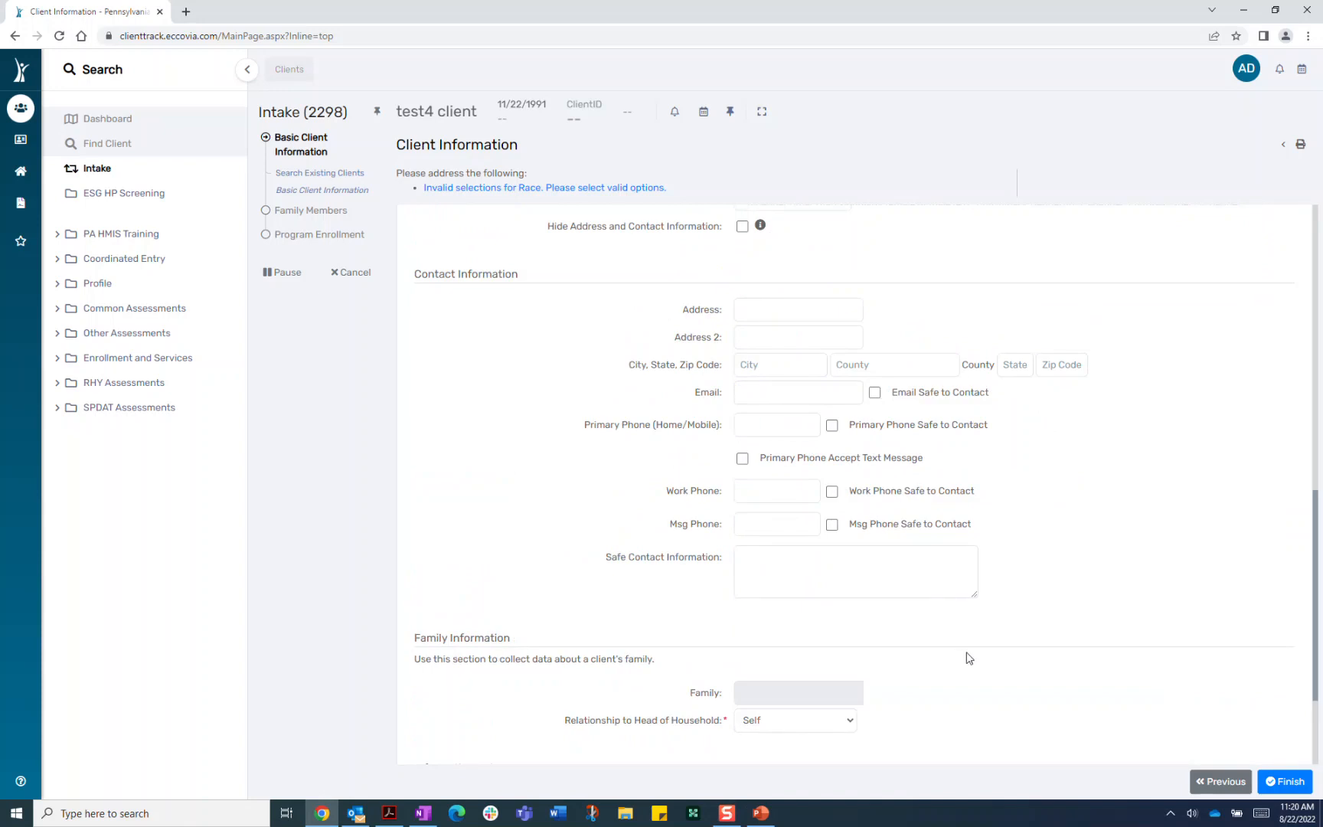
scroll(965, 656, down, 2)
scroll(789, 532, up, 1)
scroll(697, 360, up, 2)
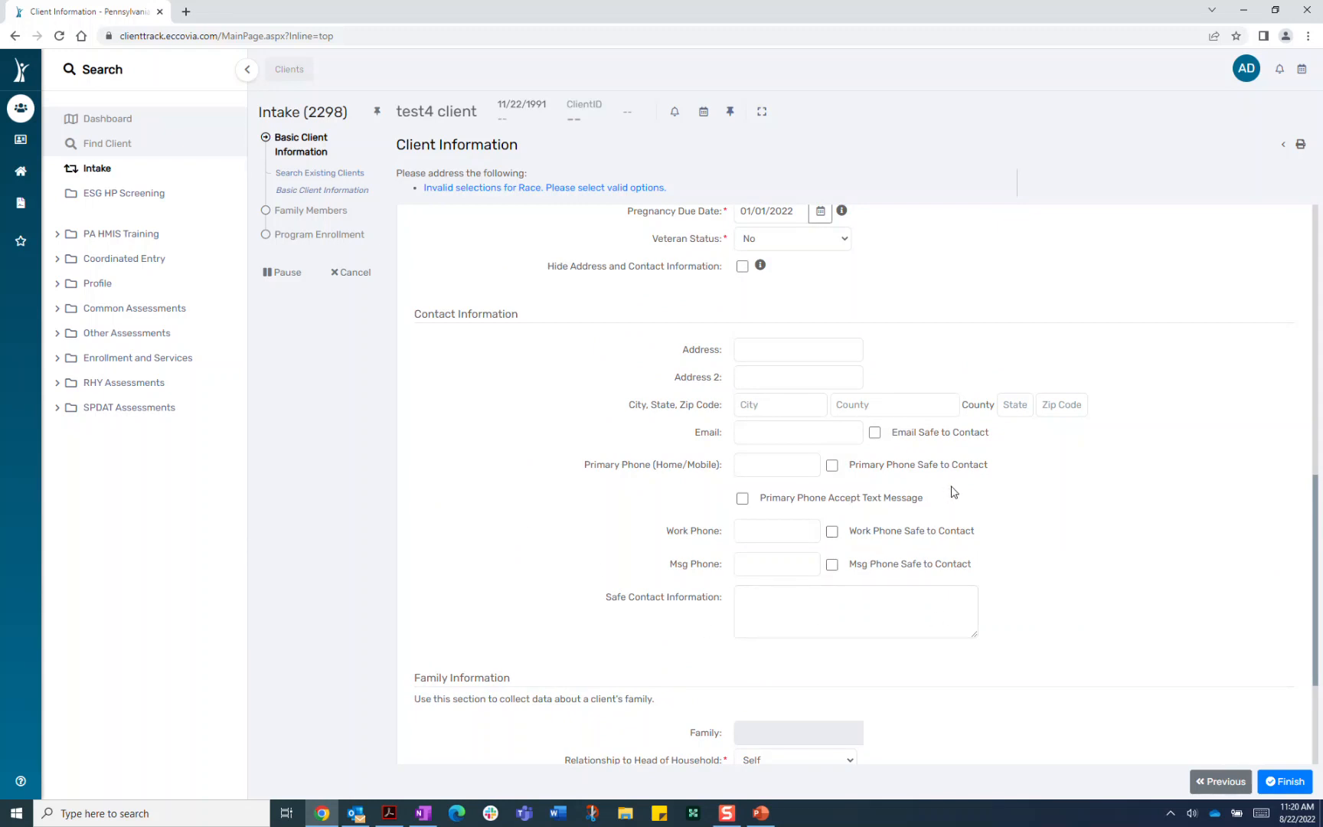
scroll(1190, 651, down, 3)
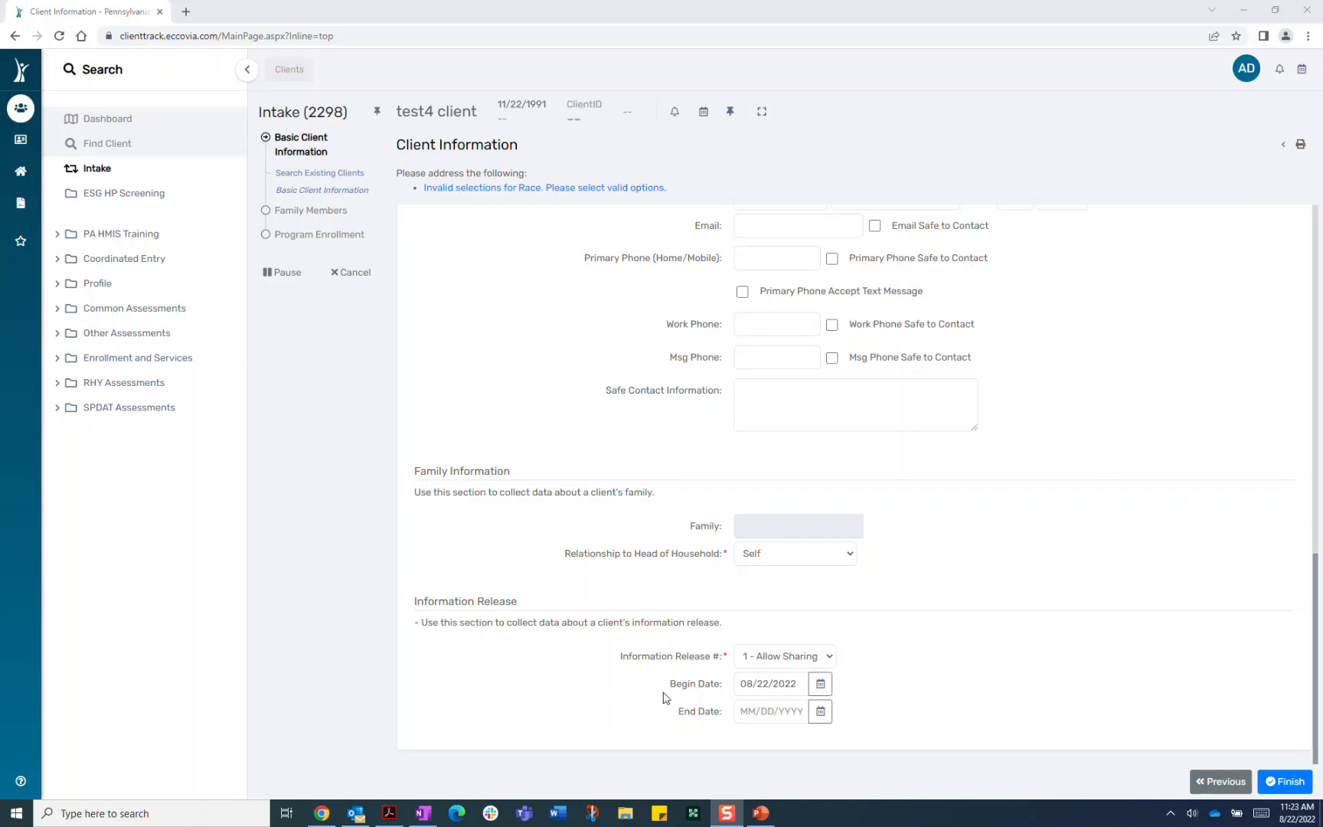
Leave Information Release as 1 - Allow Sharing and finish the basic client information
click(830, 660)
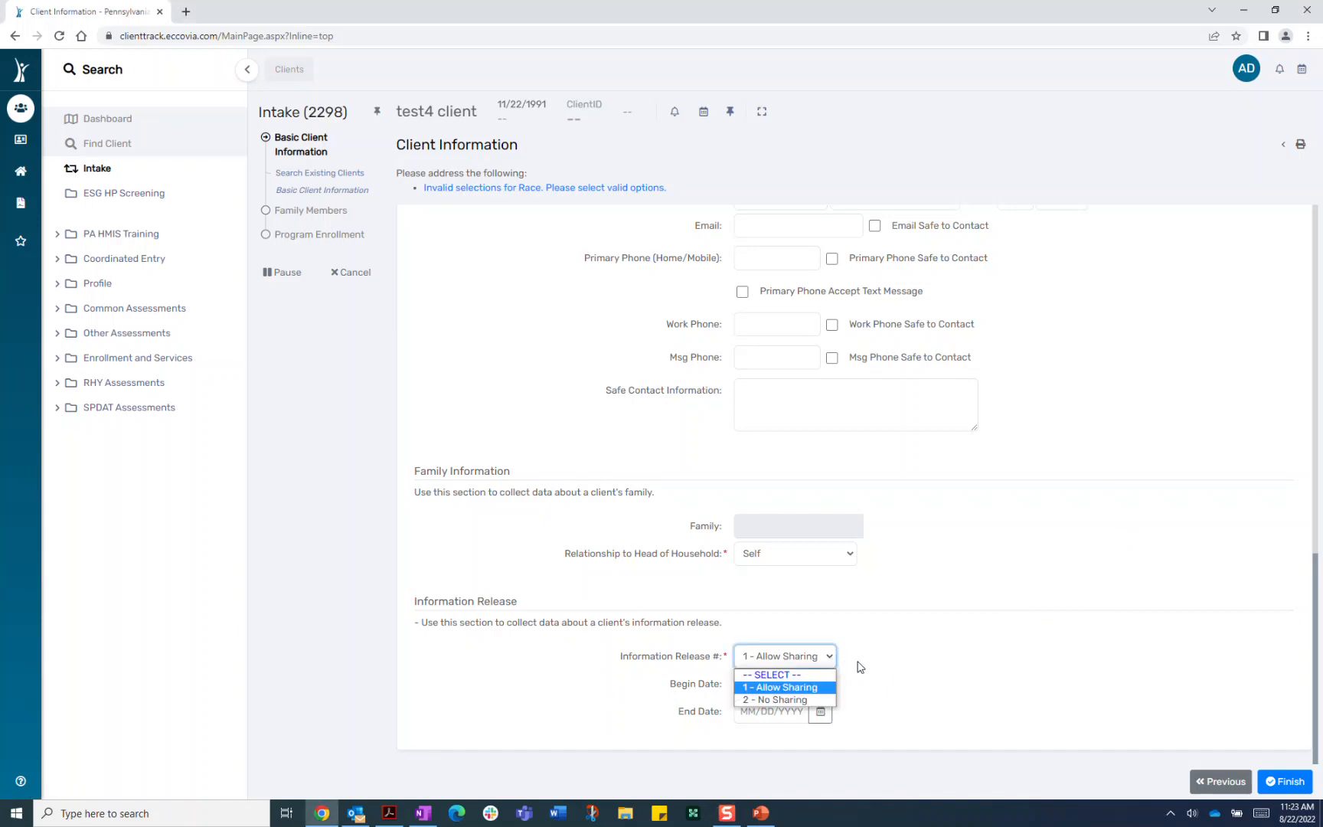
click(859, 667)
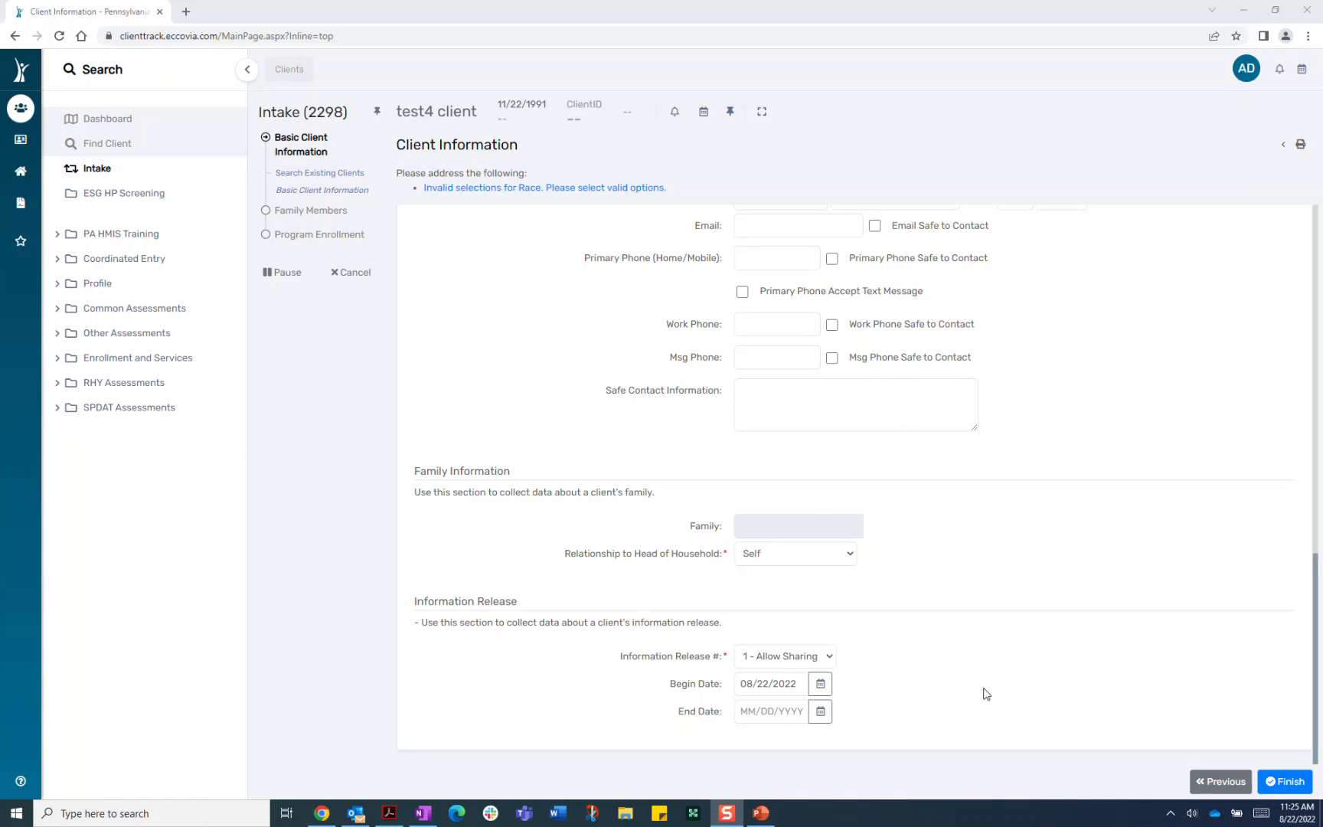
click(1290, 782)
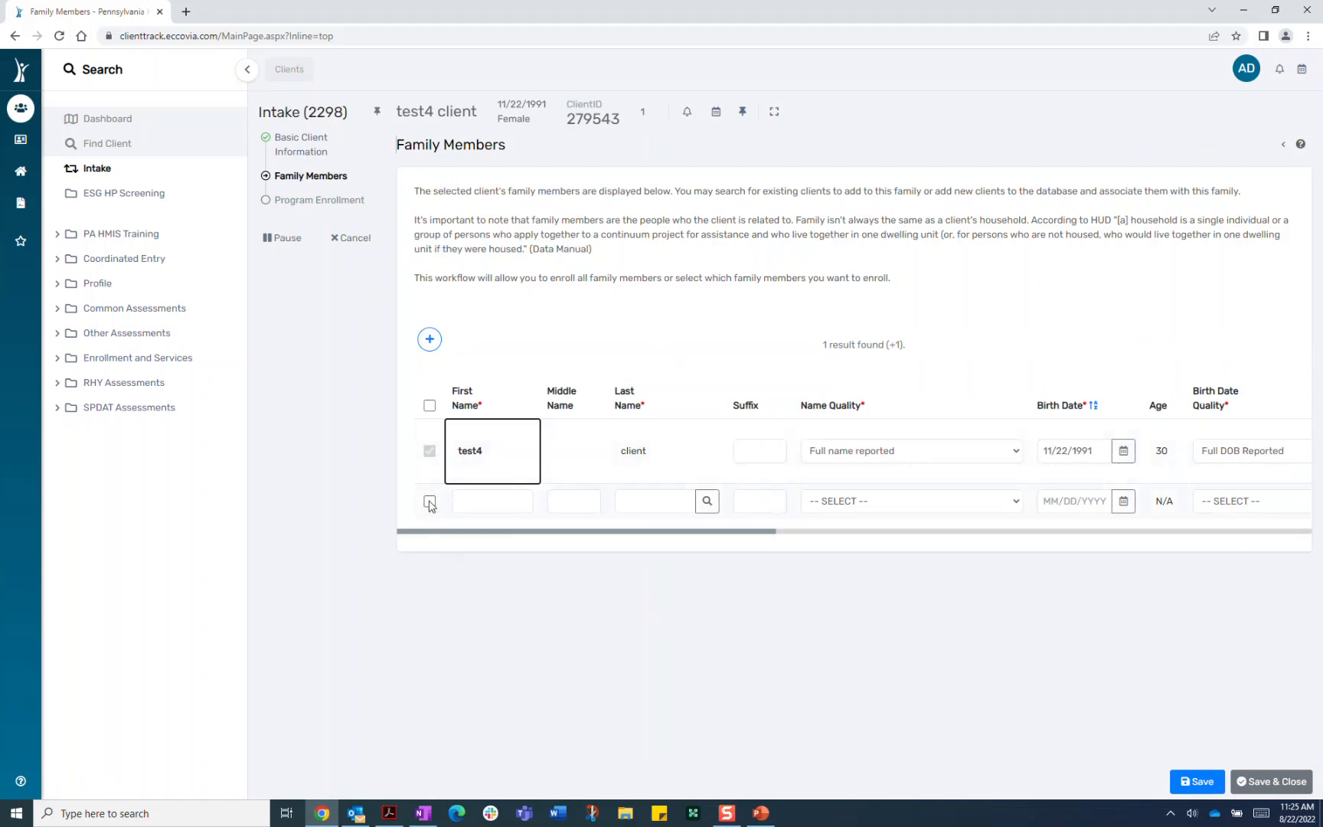
Tick the empty row to add a new family member below the head of household
drag(533, 532, 565, 613)
click(429, 502)
Enter the new family member's first and last name, dismissing the client search window
click(506, 518)
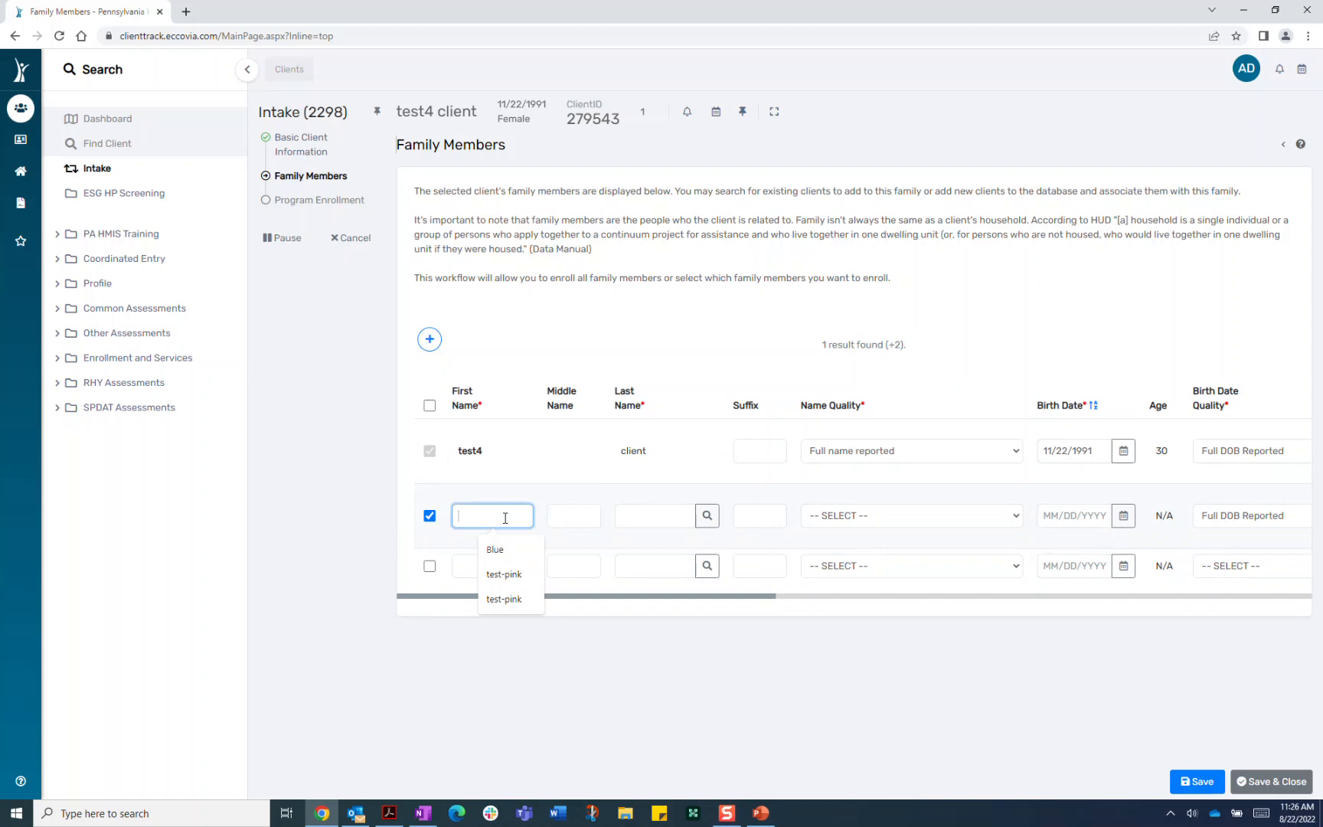
text(Test)
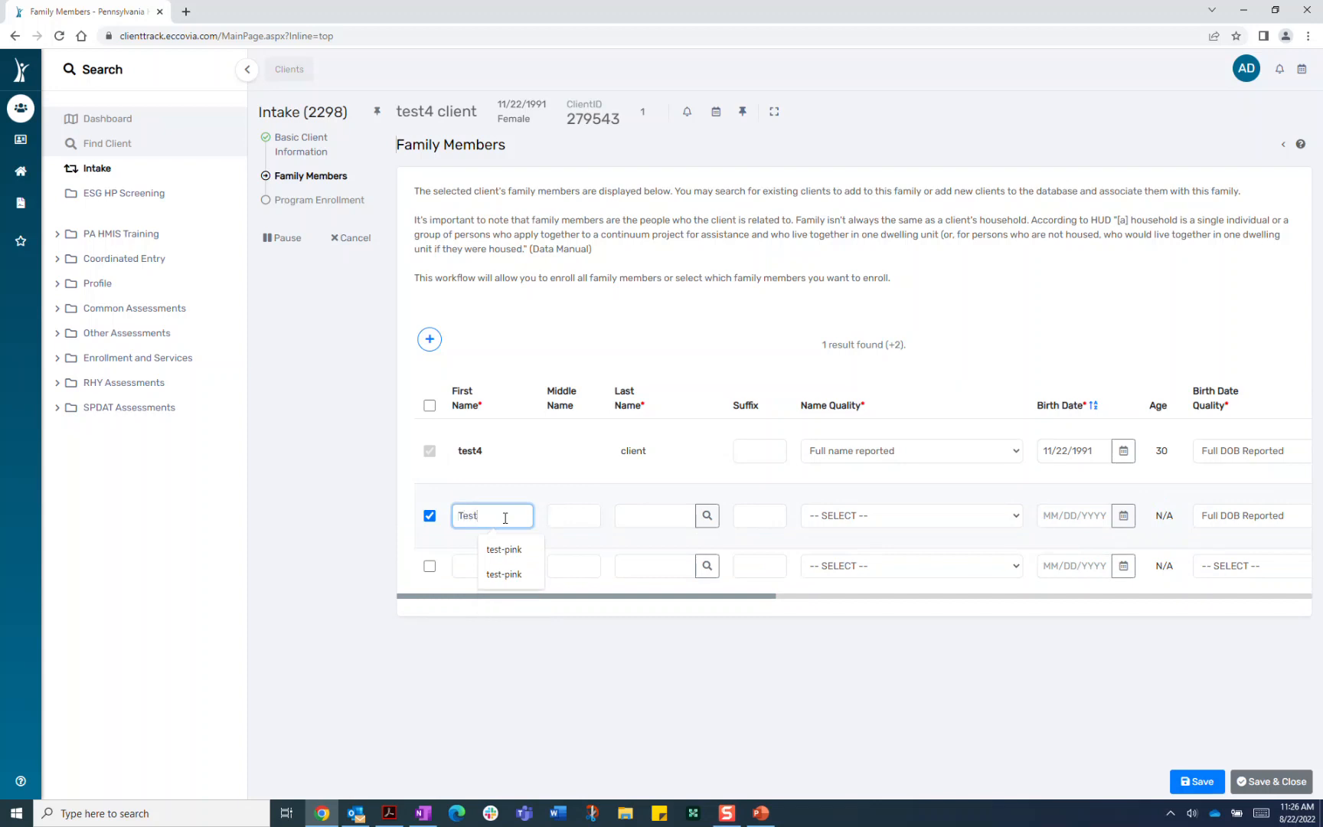
text( - violet)
click(649, 516)
text(client)
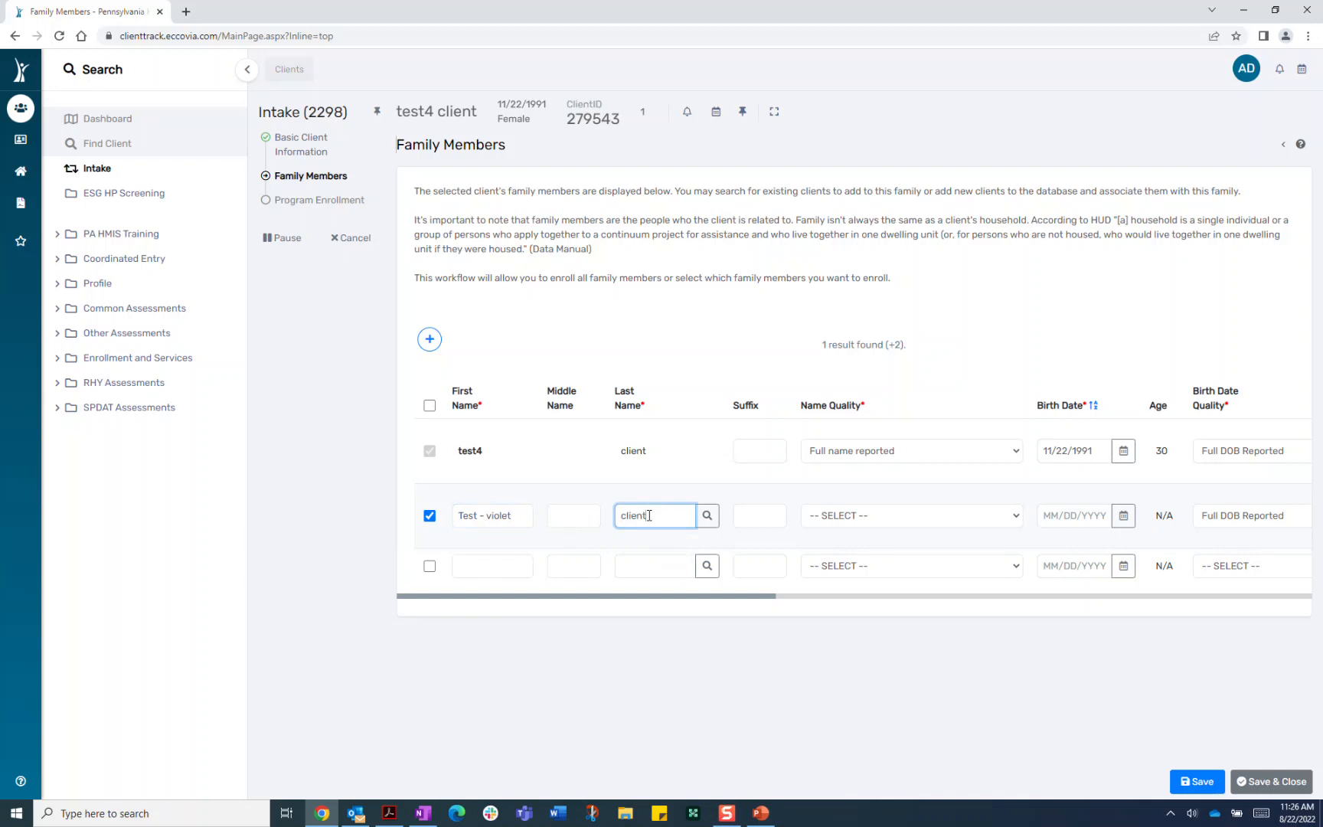
click(958, 517)
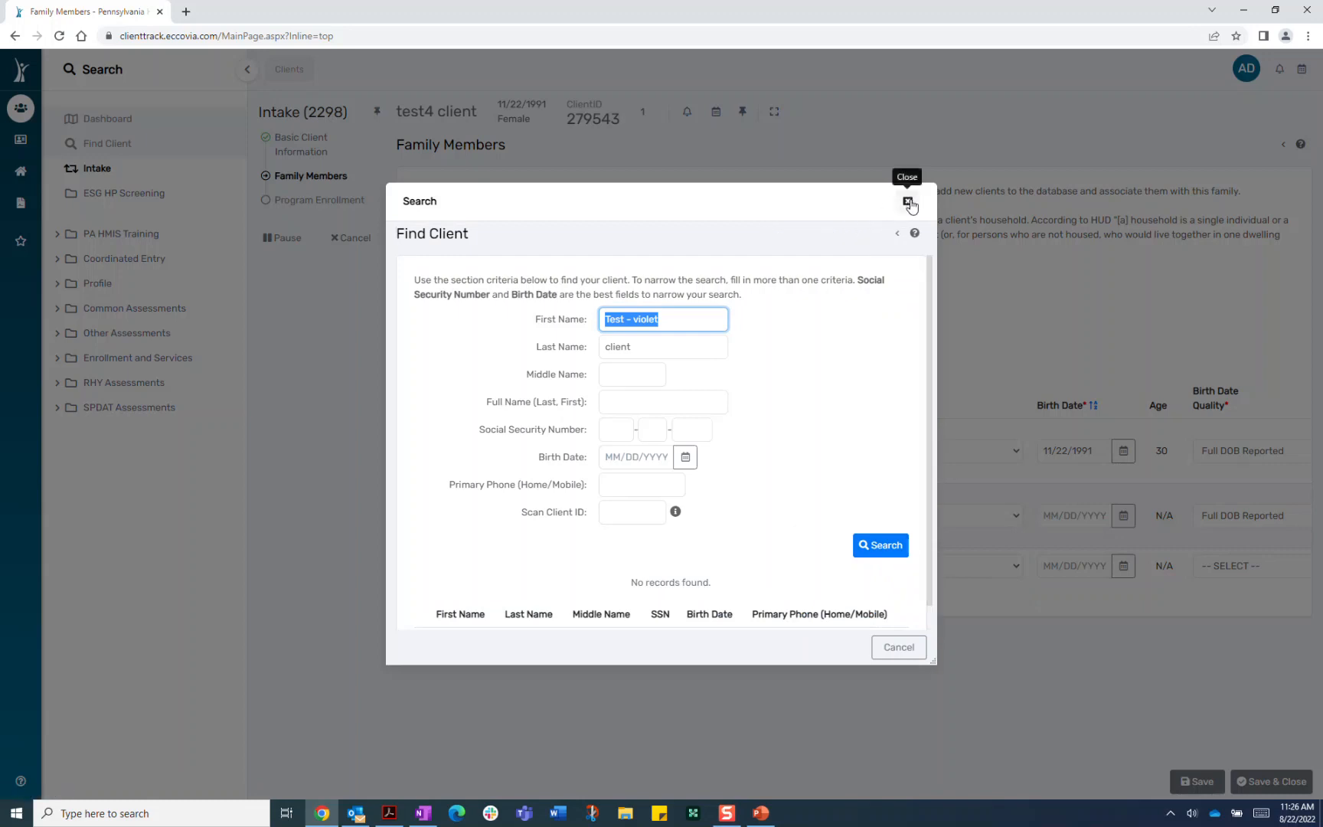
click(908, 202)
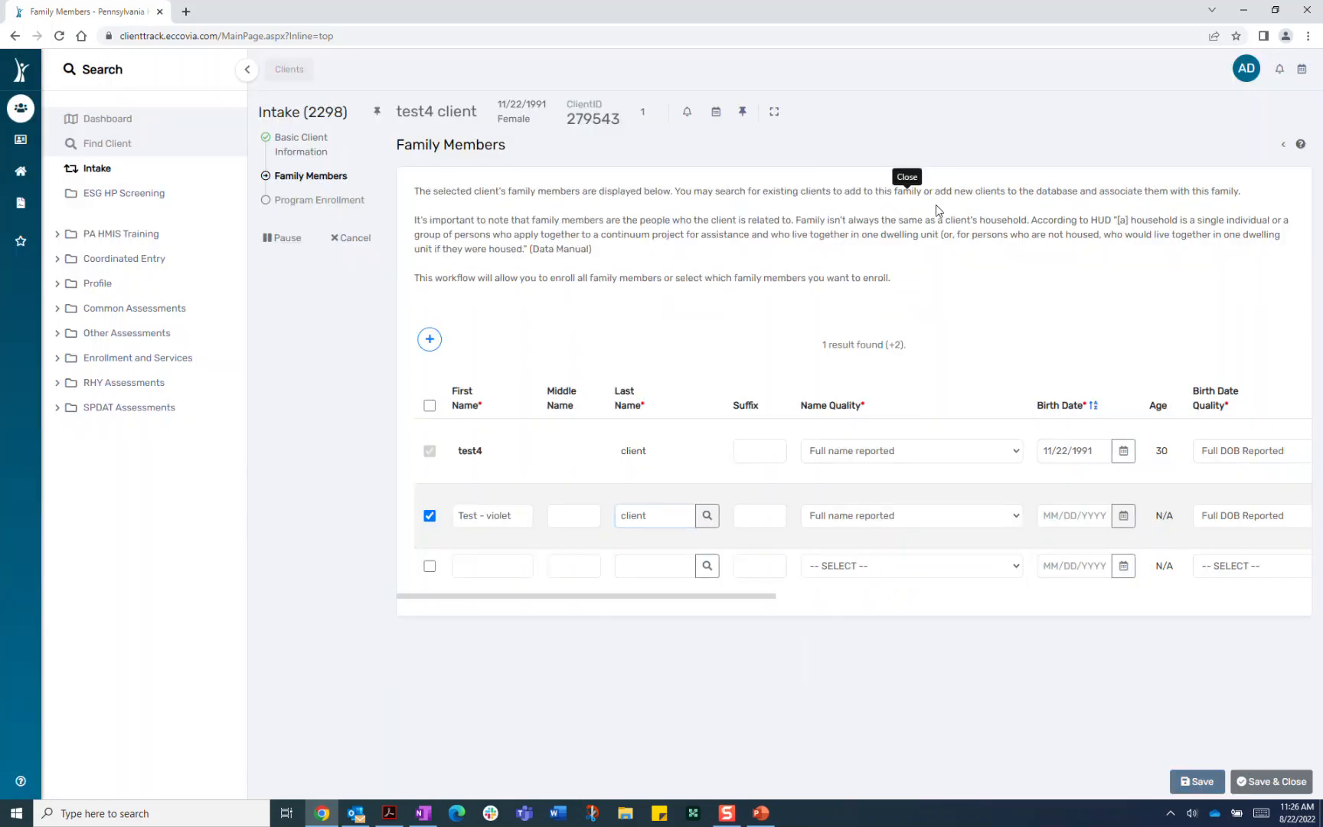
Set the family member's birth date to 08/22/2019 and gender to Female
click(1123, 515)
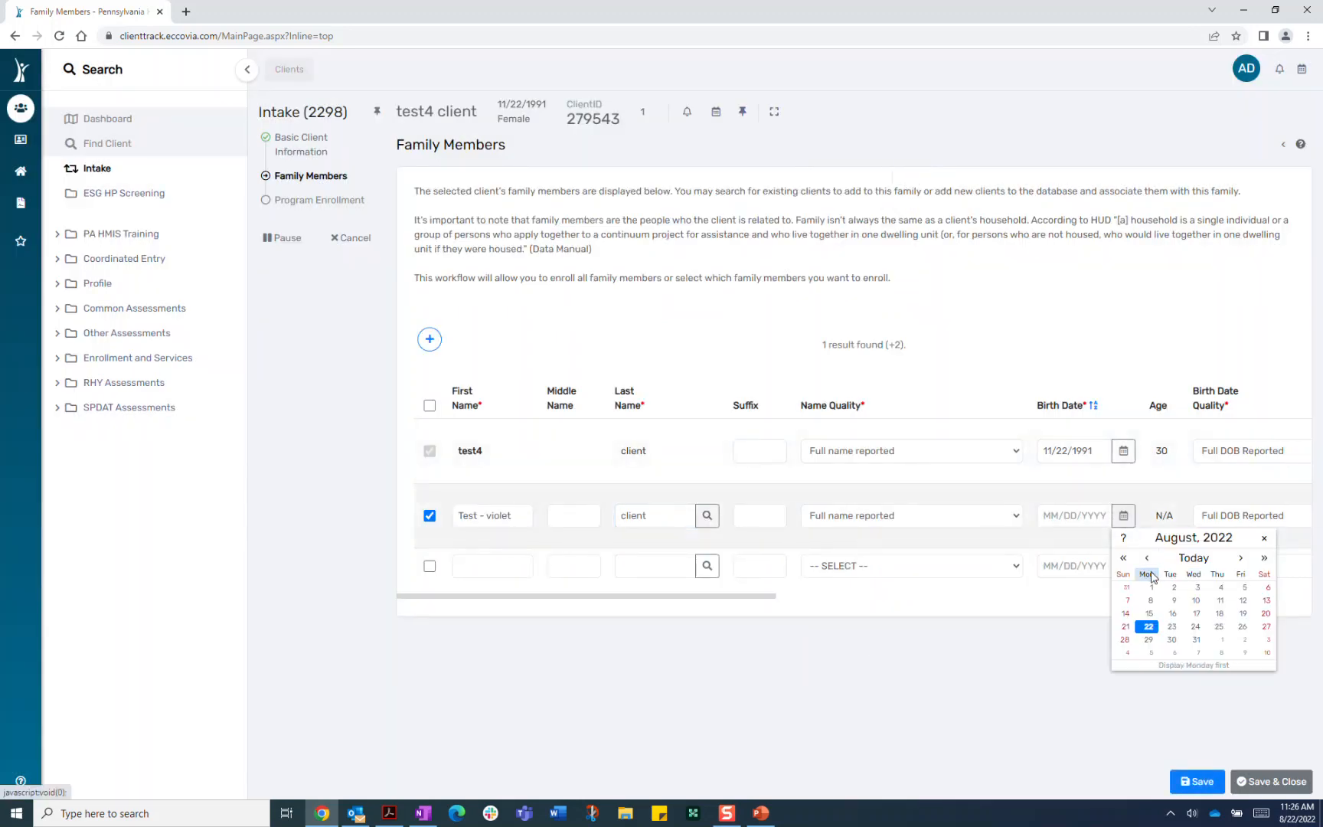
click(1124, 558)
click(1124, 558)
click(1124, 558)
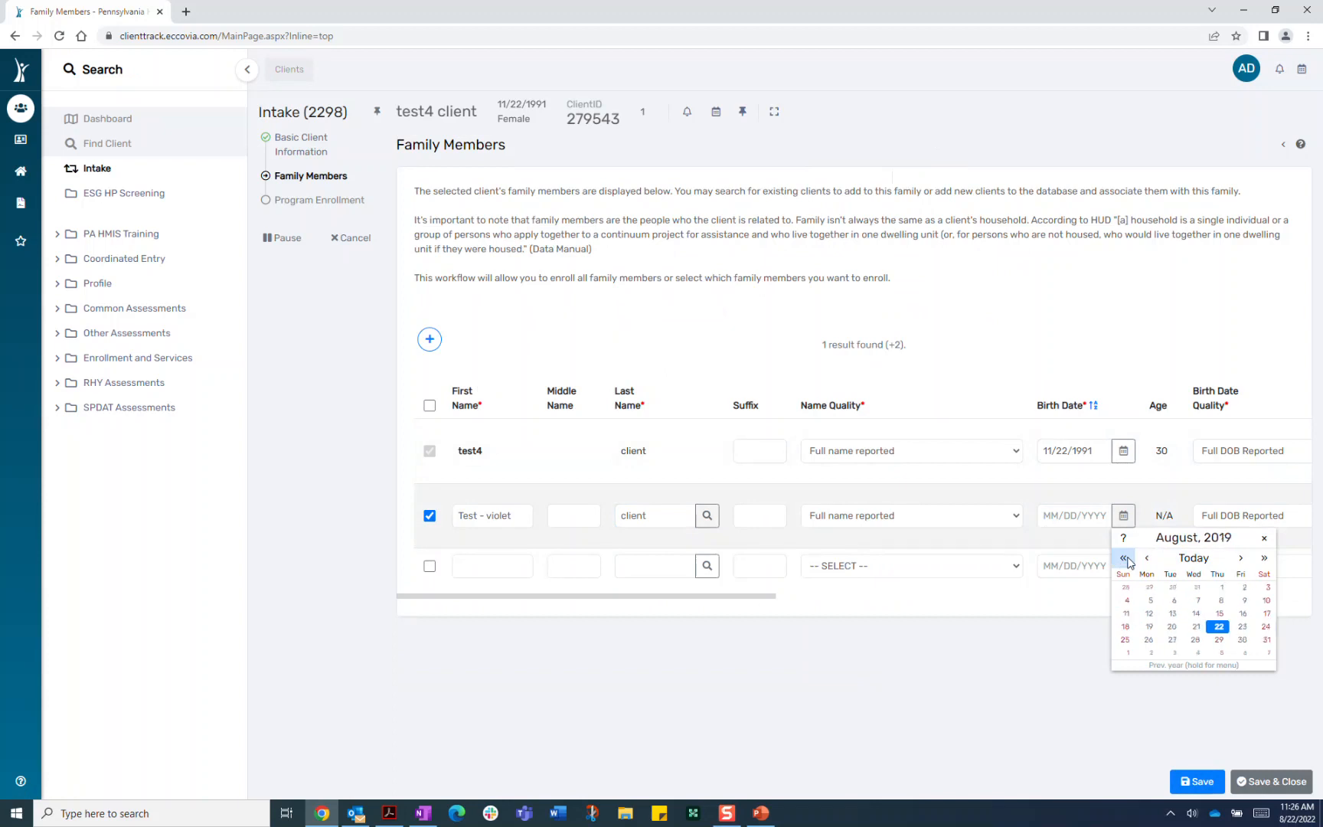
click(1219, 627)
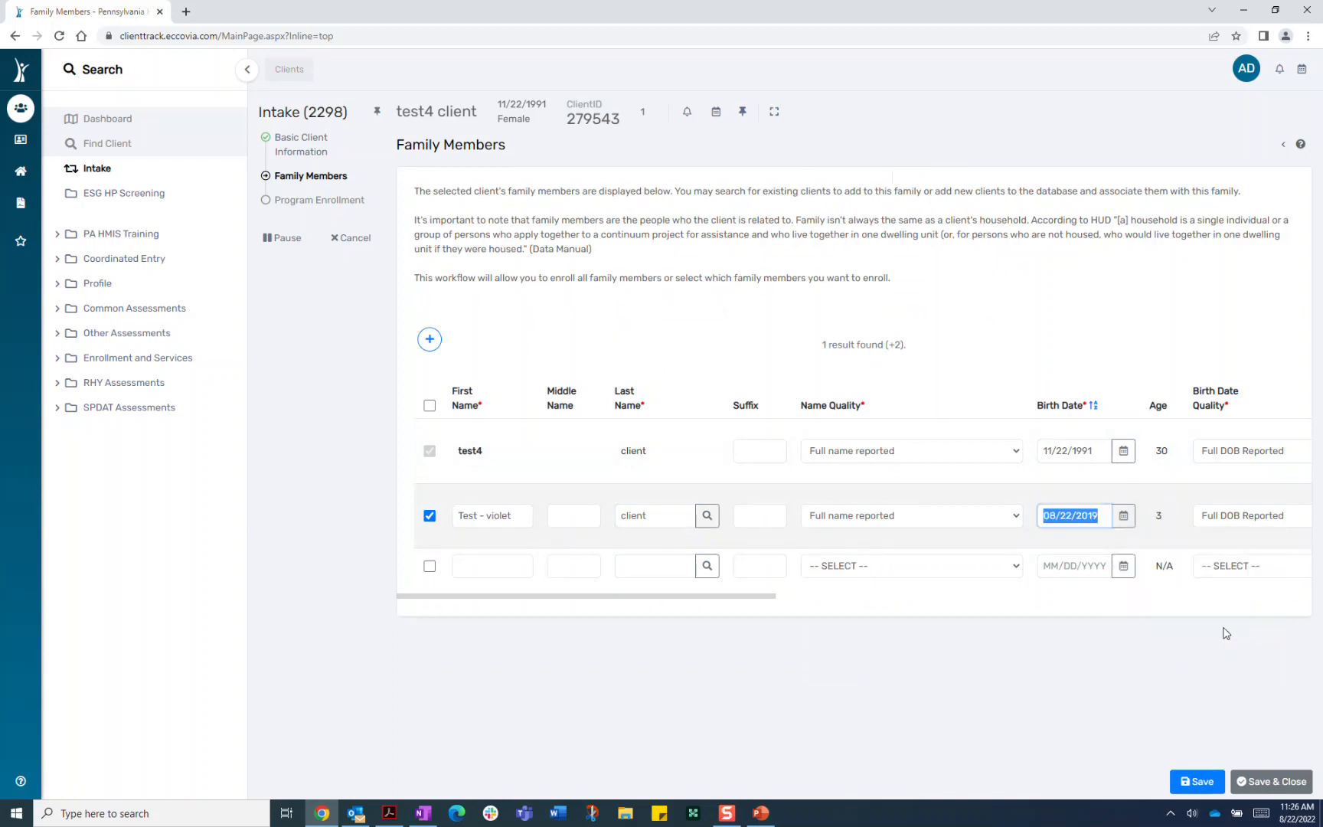
drag(695, 598, 945, 603)
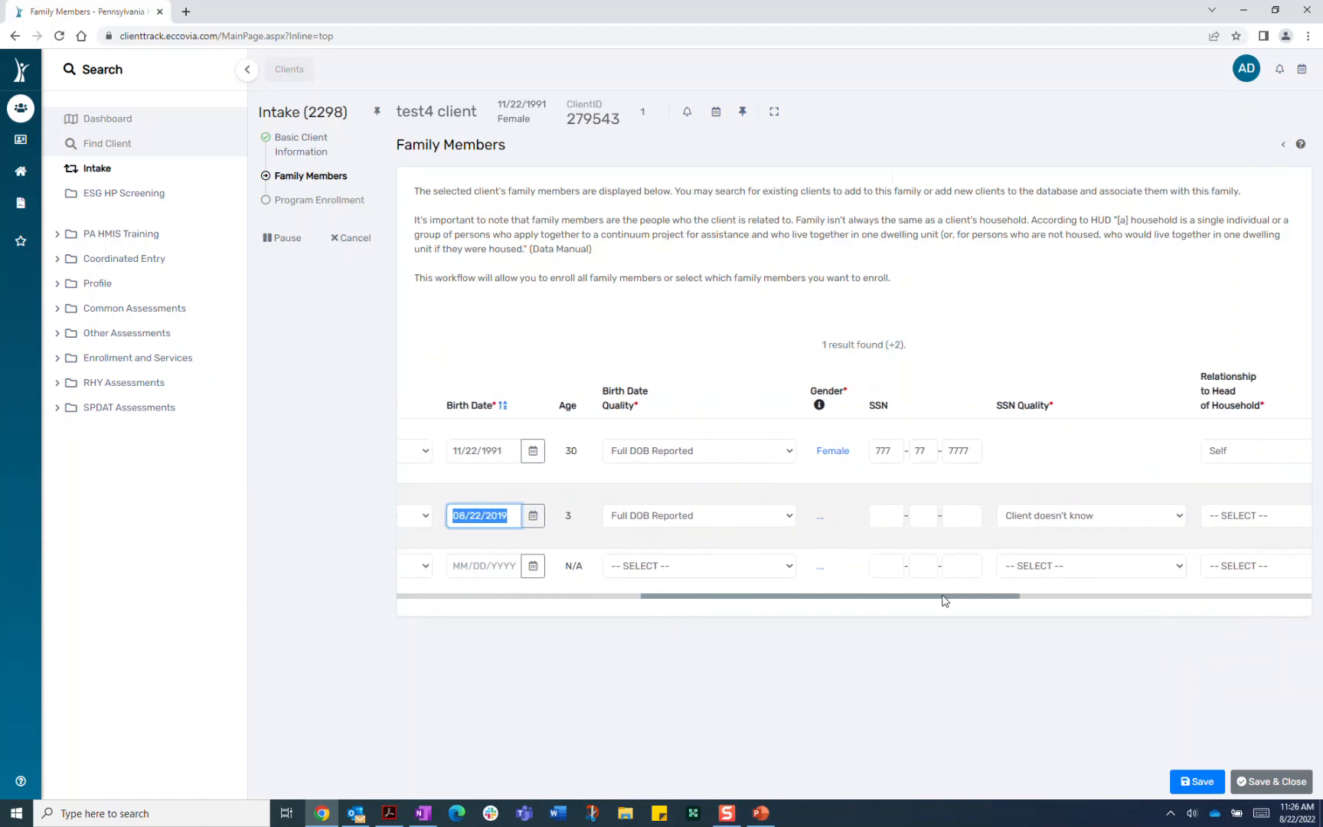
click(822, 523)
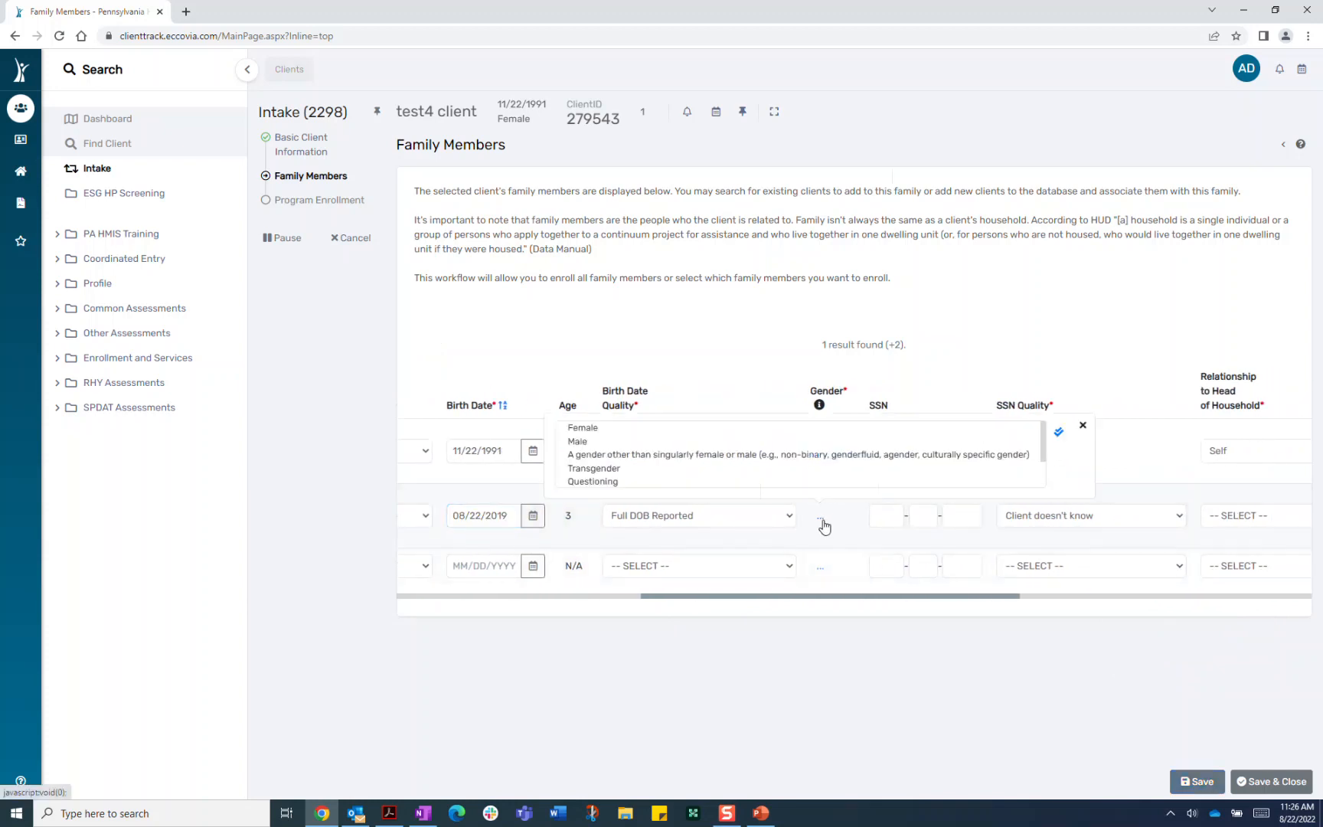
click(582, 428)
Fill in the family member's SSN and set the relationship to Son
click(881, 517)
text(888888888)
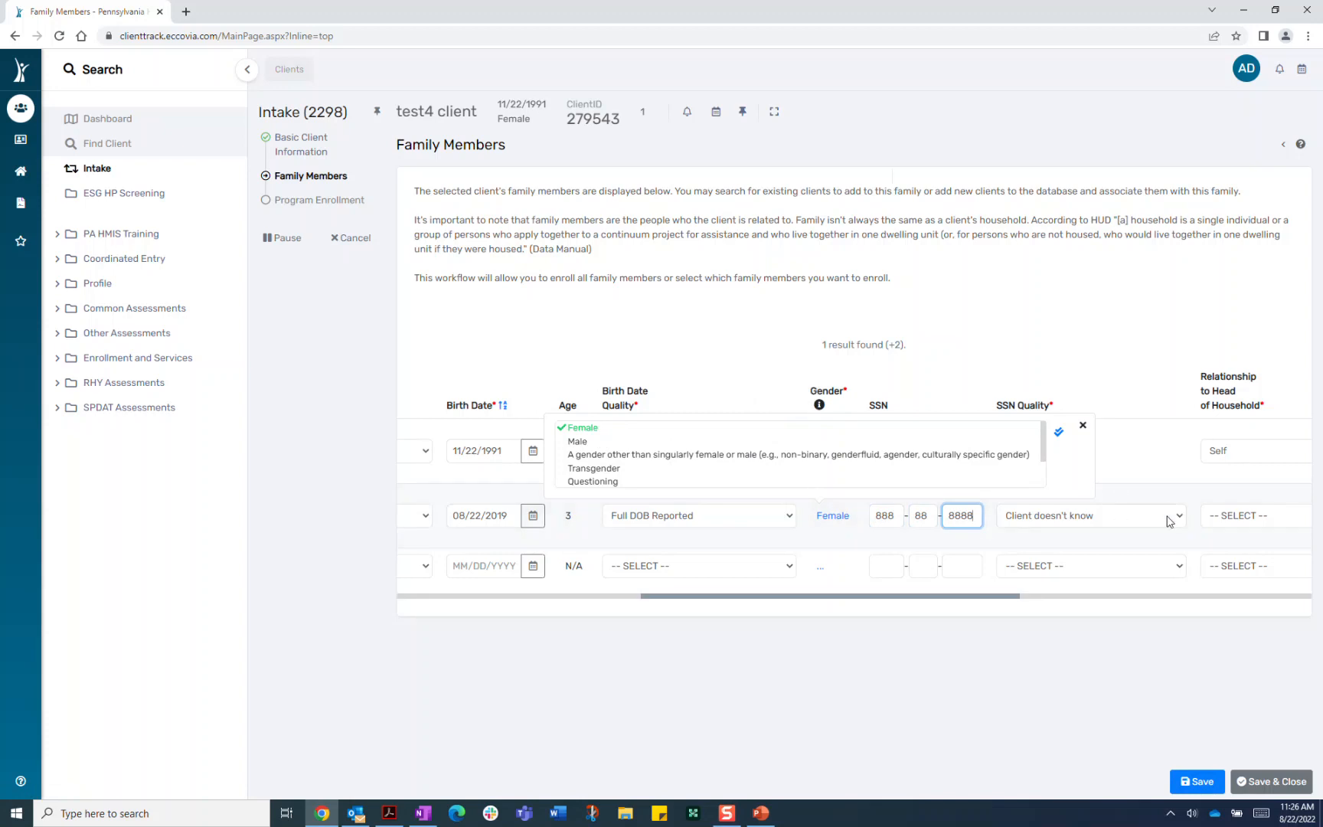
drag(1000, 595, 1043, 595)
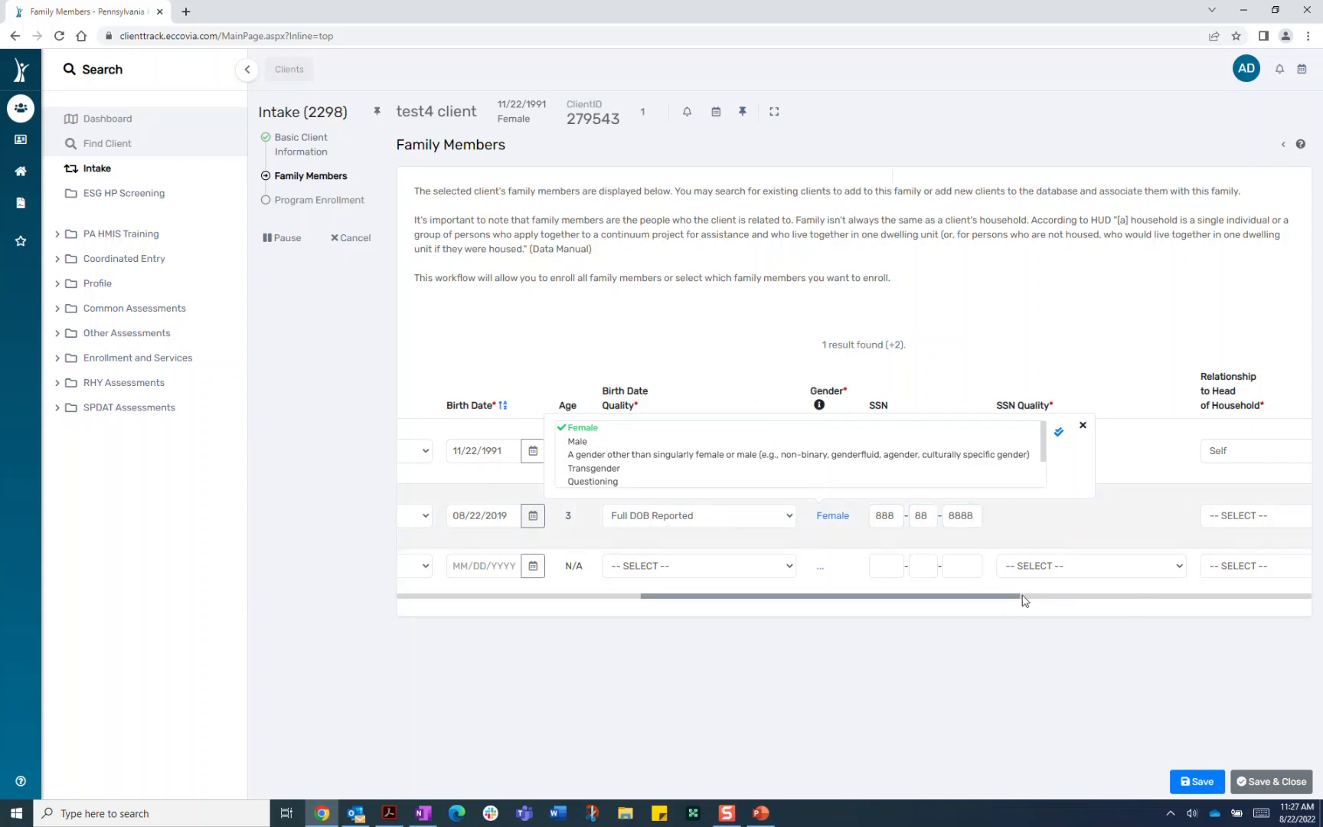
drag(977, 597, 1106, 615)
click(926, 426)
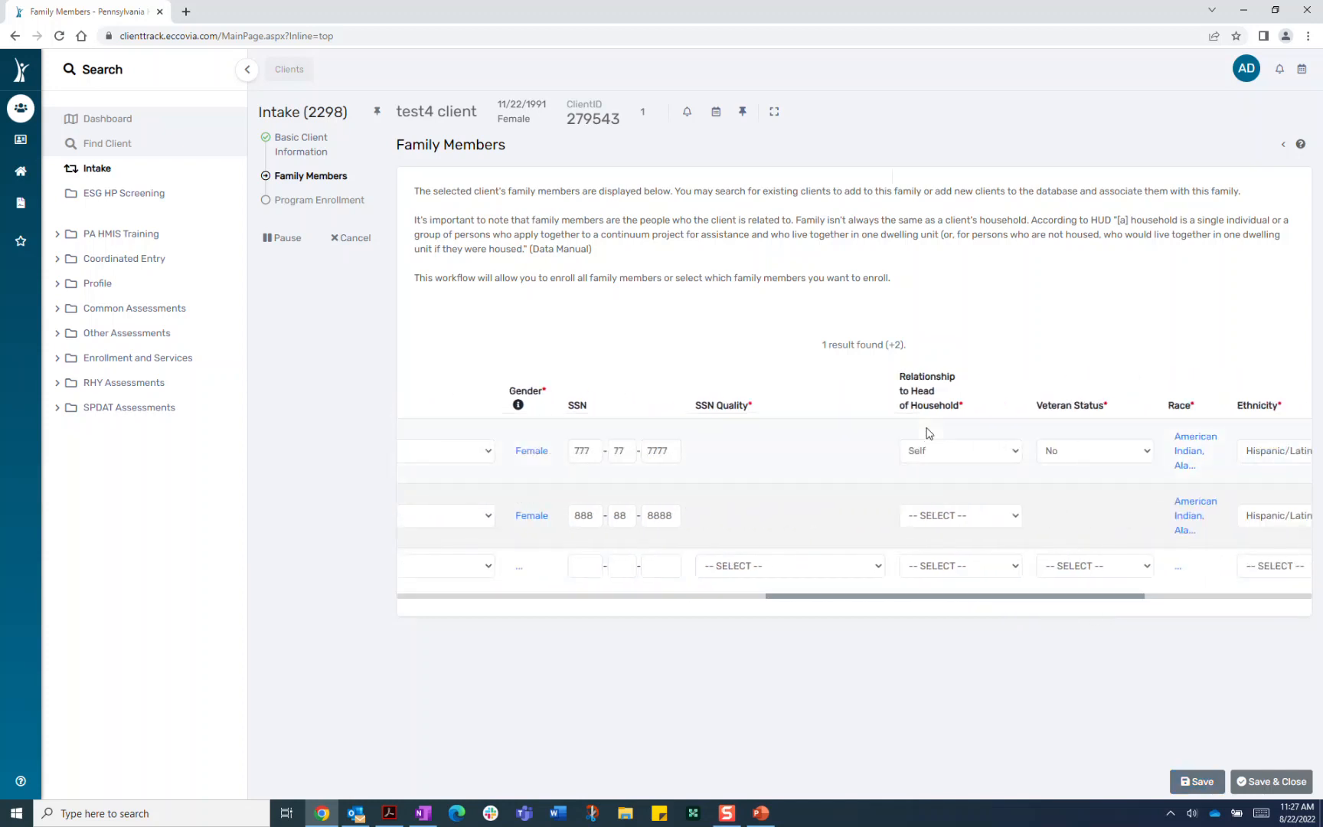
click(1016, 517)
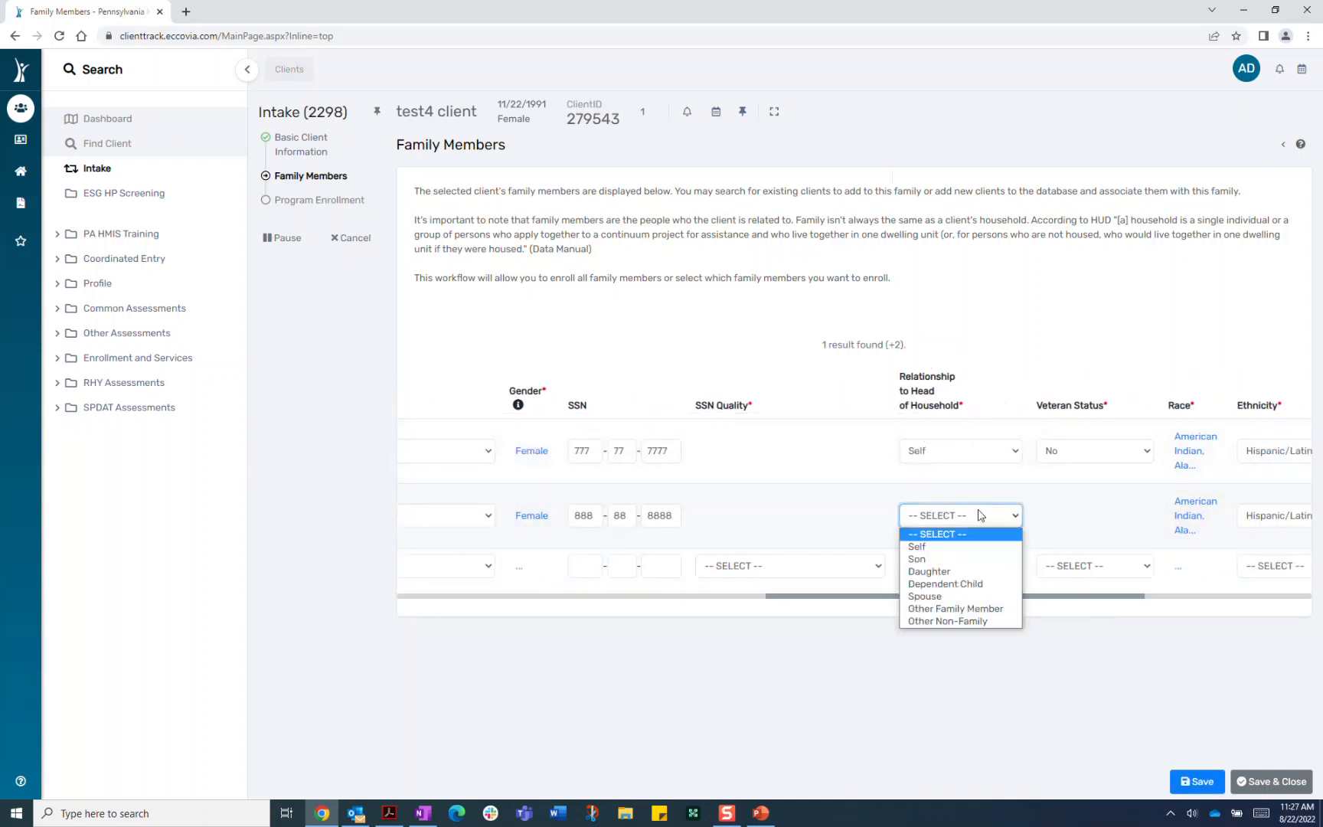
click(957, 559)
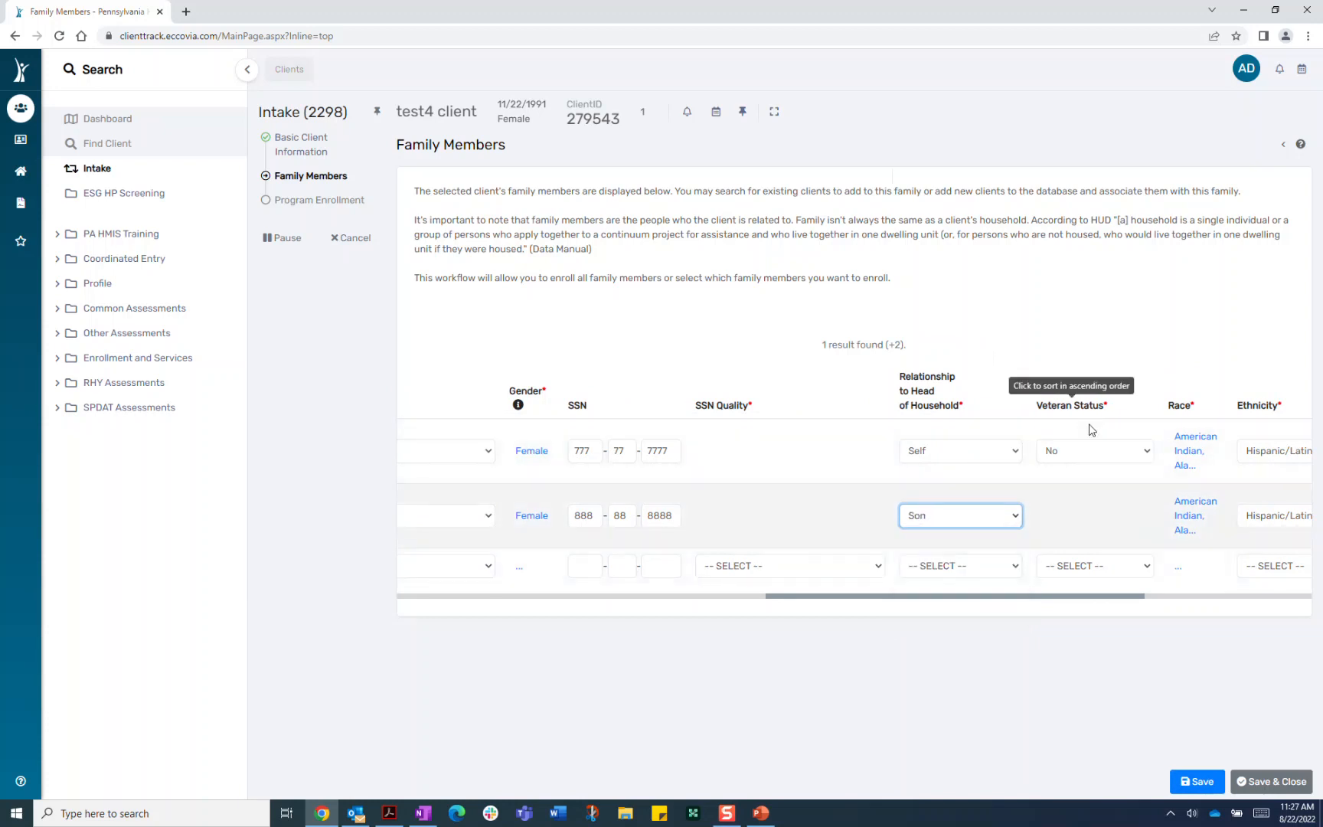
drag(1126, 598, 1300, 601)
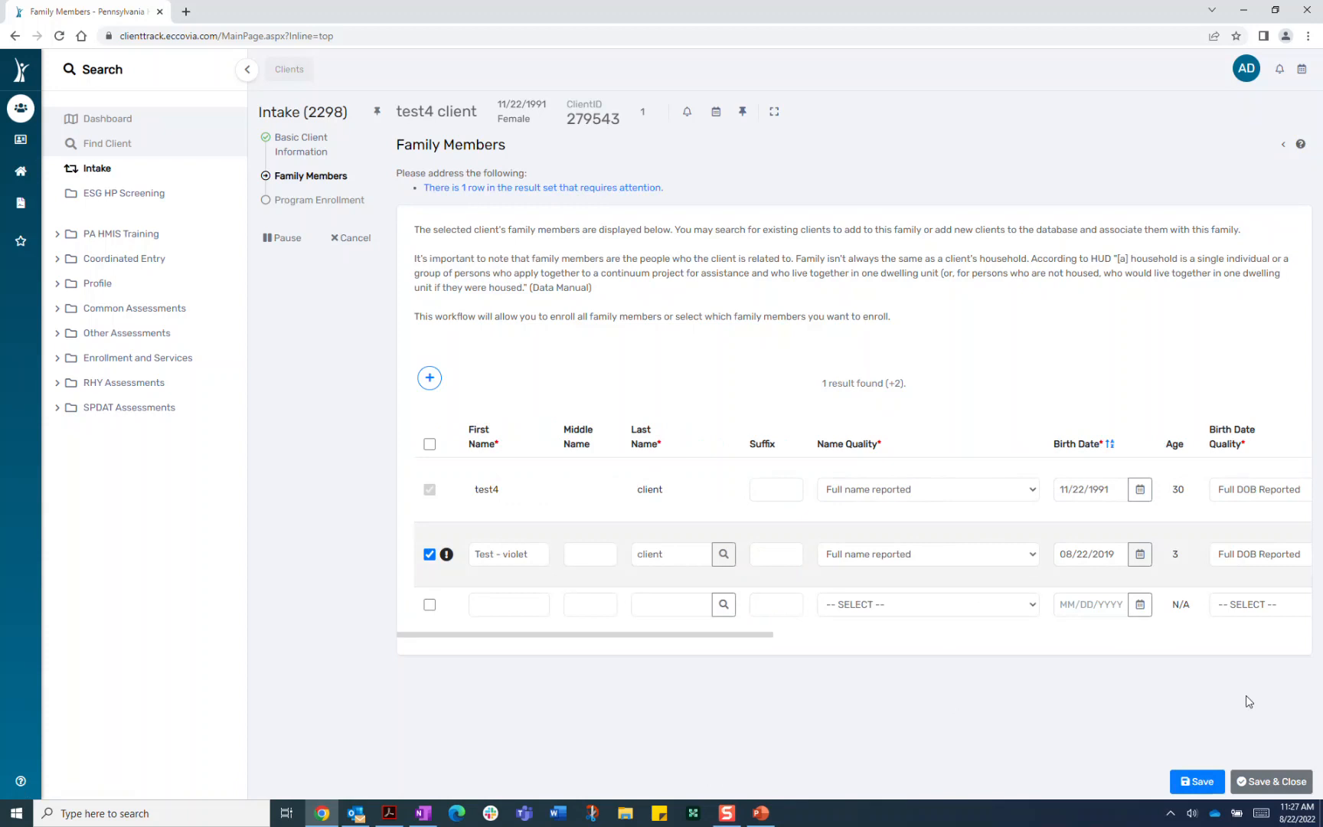
Save & Close the Family Members page to reach HUD Program Enrollment
click(1275, 782)
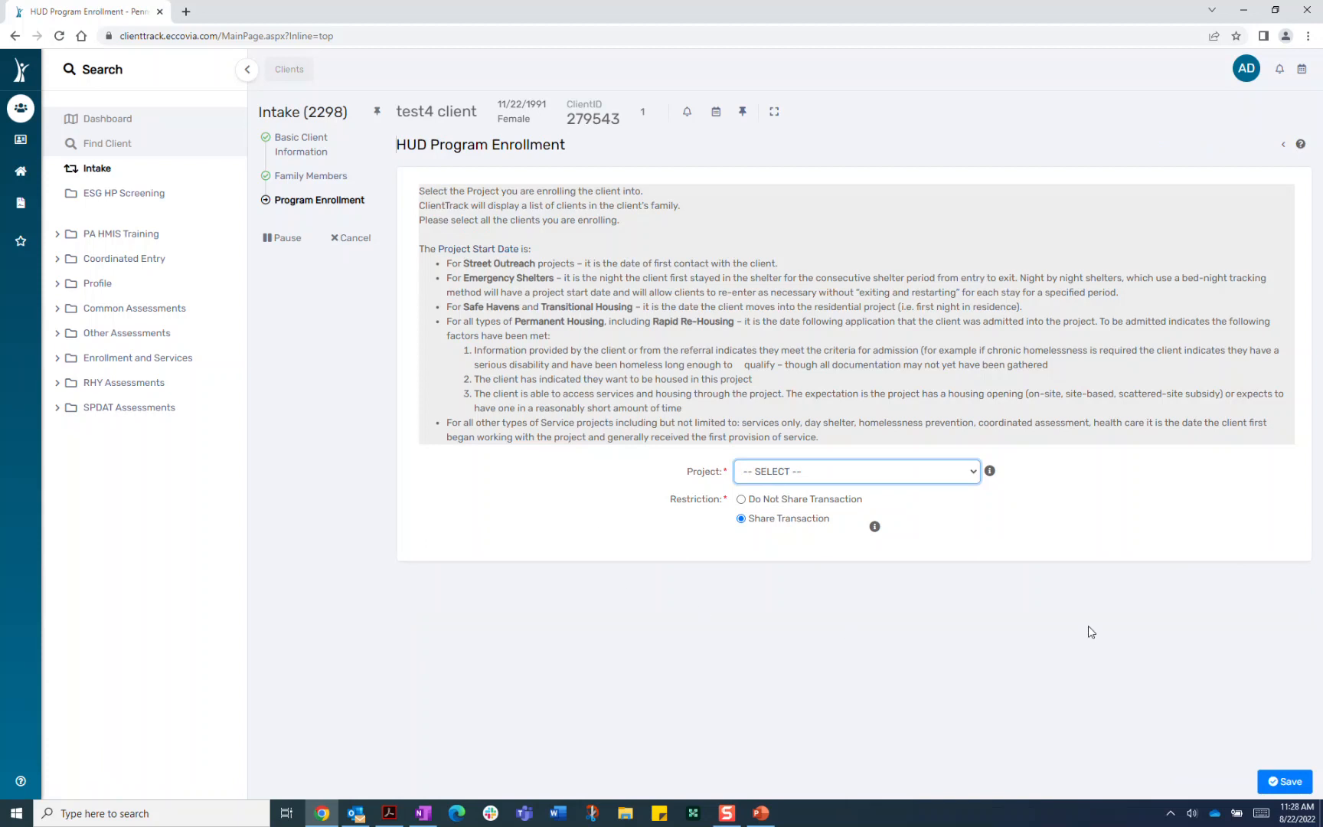
Enroll both household members in RR - DCED Emergency Solutions Grant and save
click(970, 475)
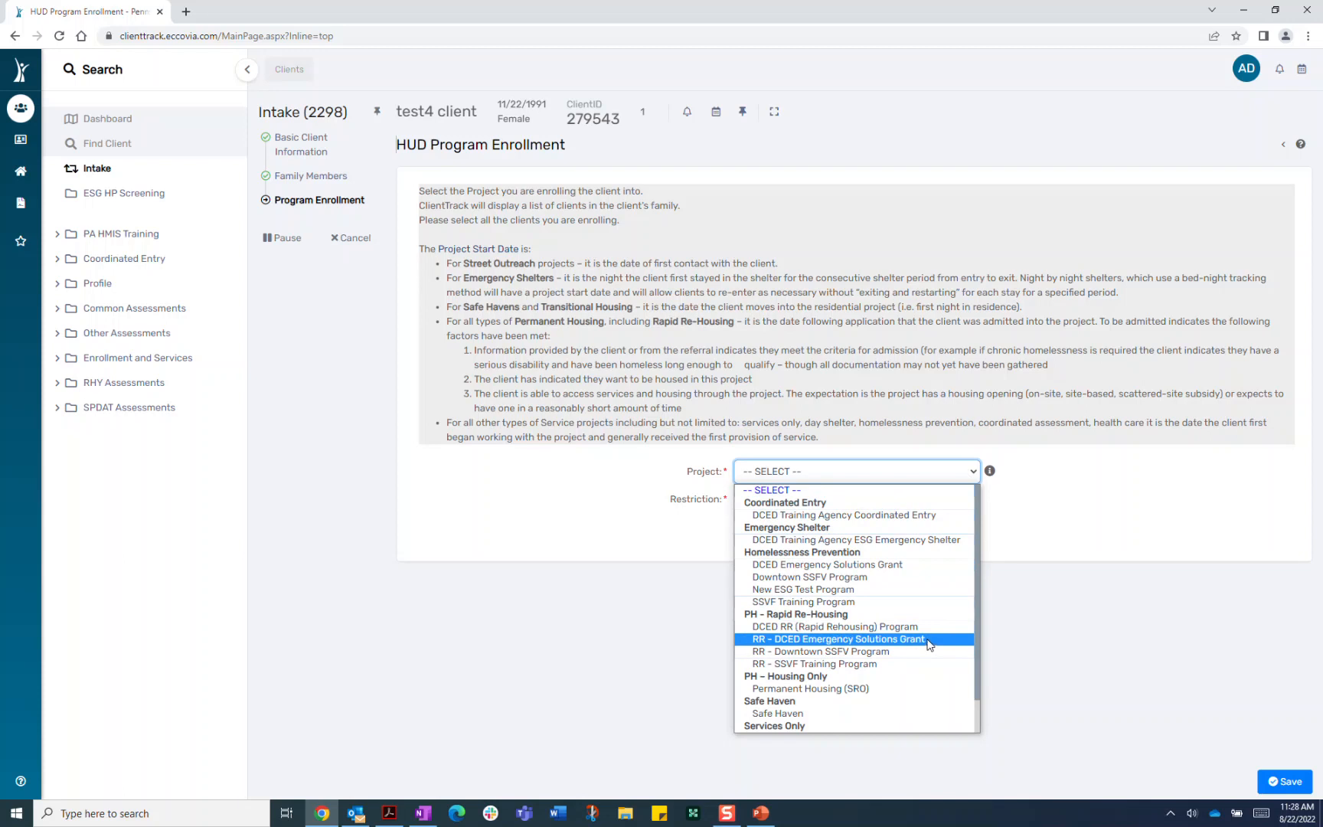
click(929, 640)
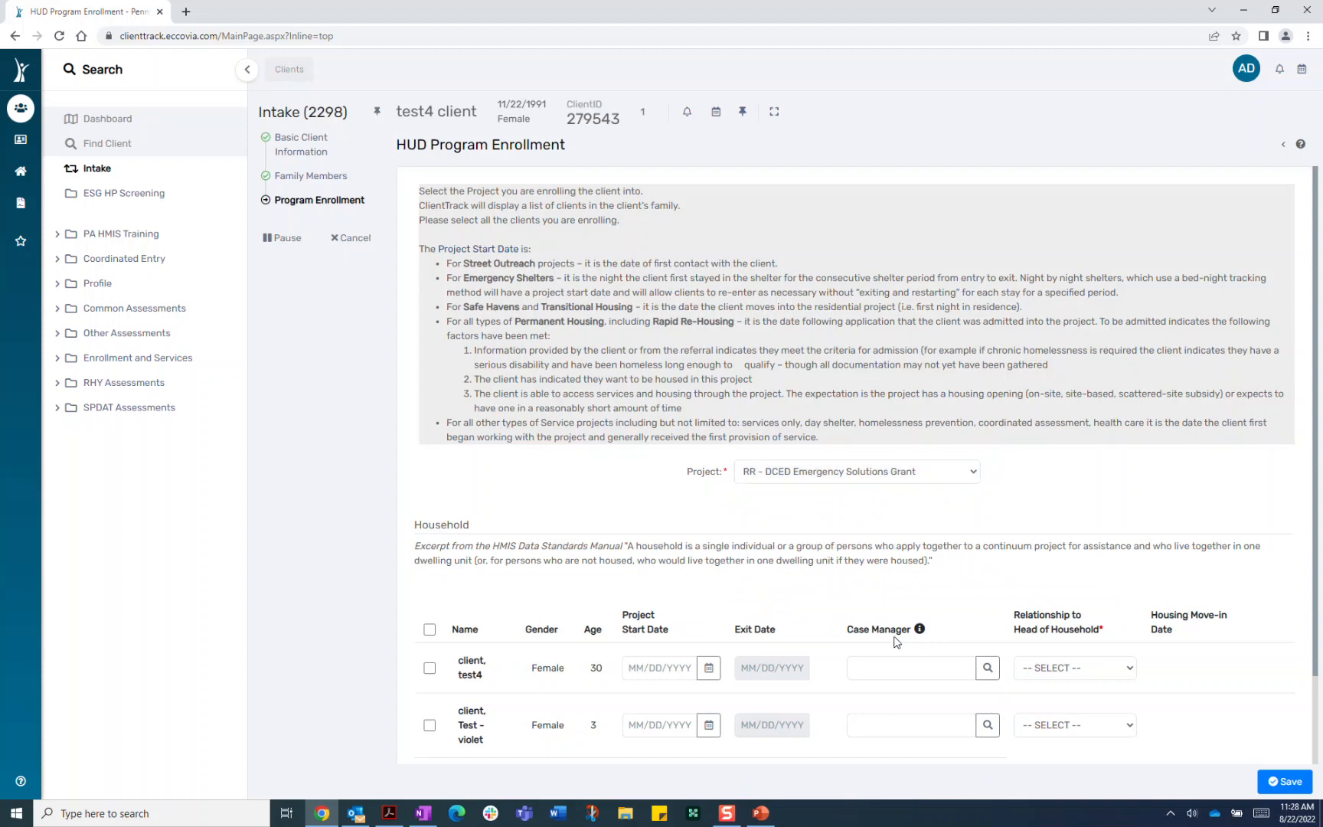
scroll(816, 681, down, 1)
scroll(817, 682, down, 1)
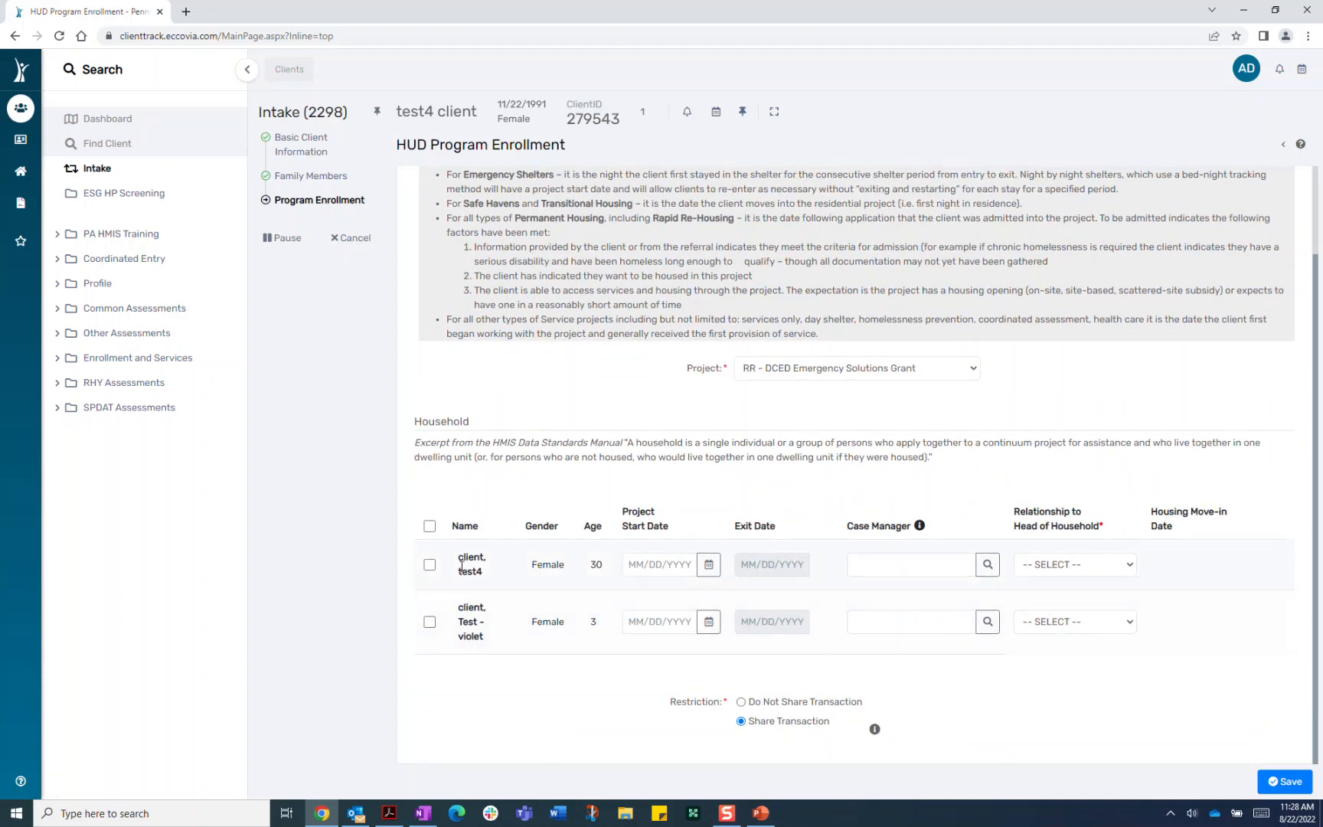
click(429, 564)
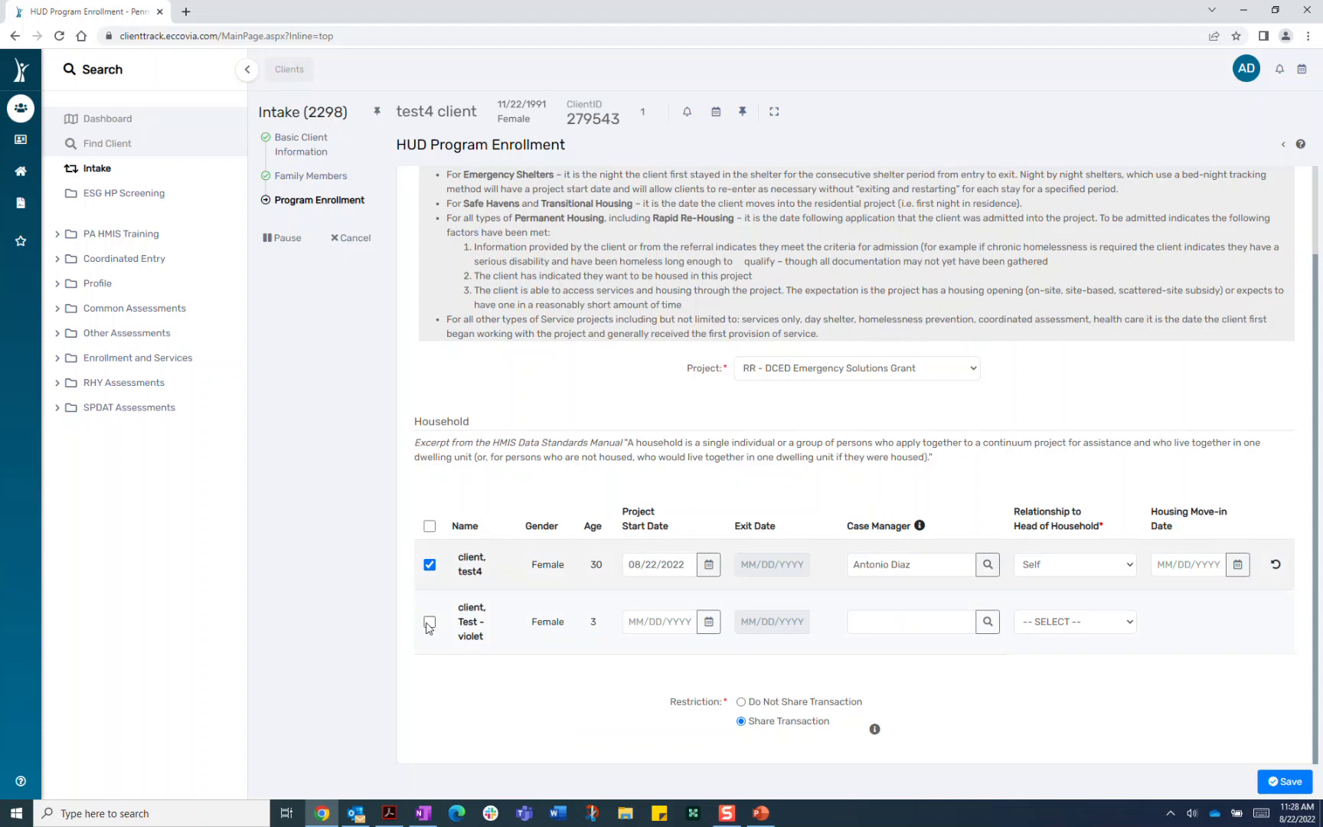
click(430, 622)
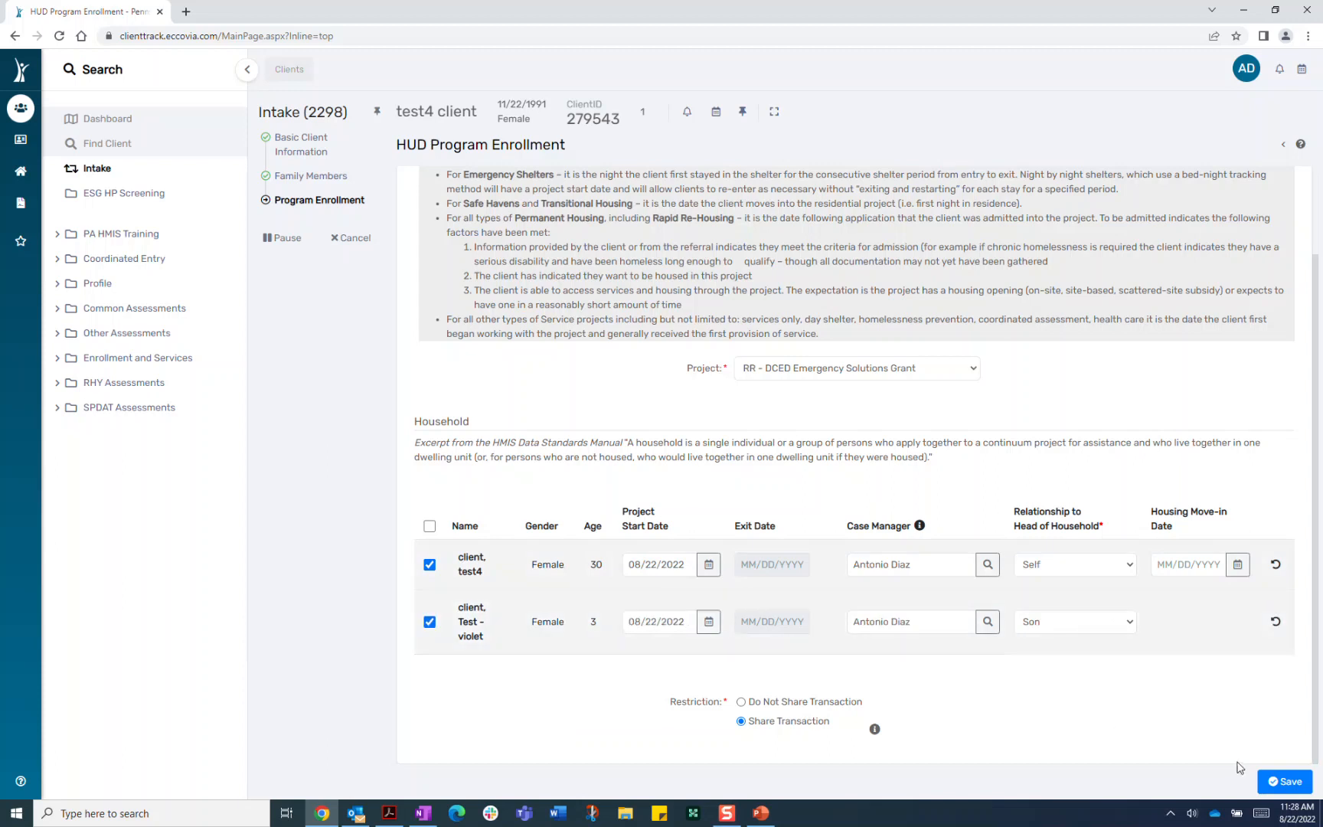
click(1291, 782)
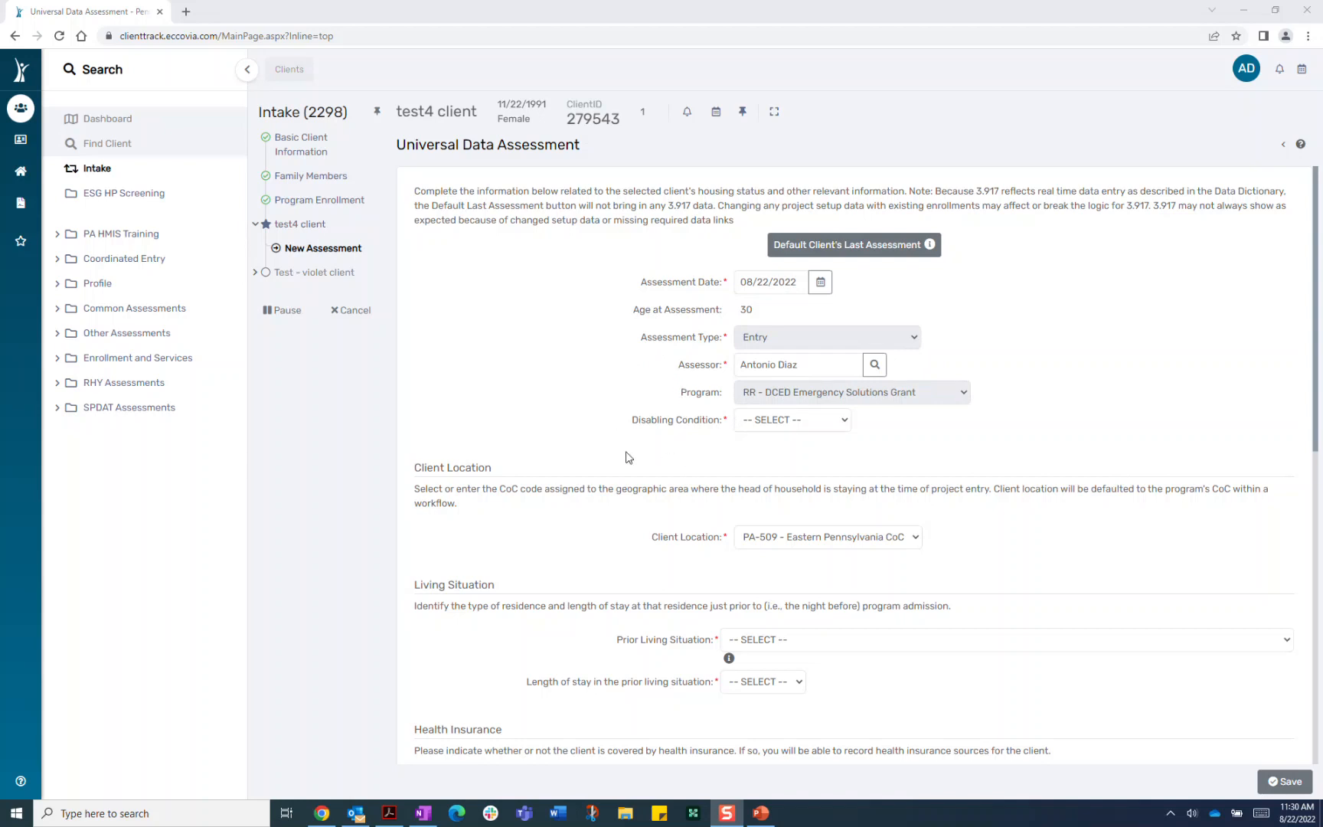
Set Disabling Condition to Yes, prior living situation to place not meant for habitation, stay one week to under a month
click(846, 424)
click(781, 459)
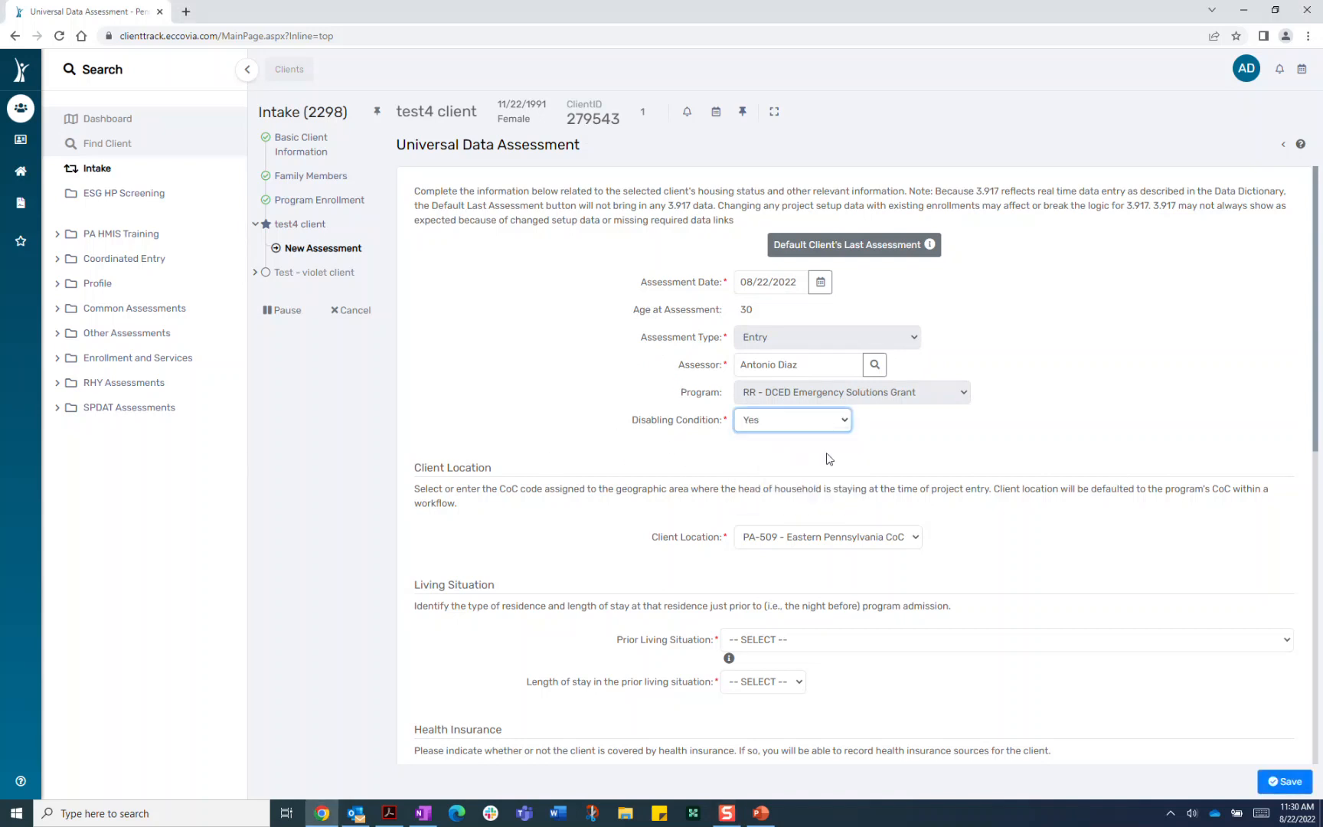
scroll(1128, 556, down, 3)
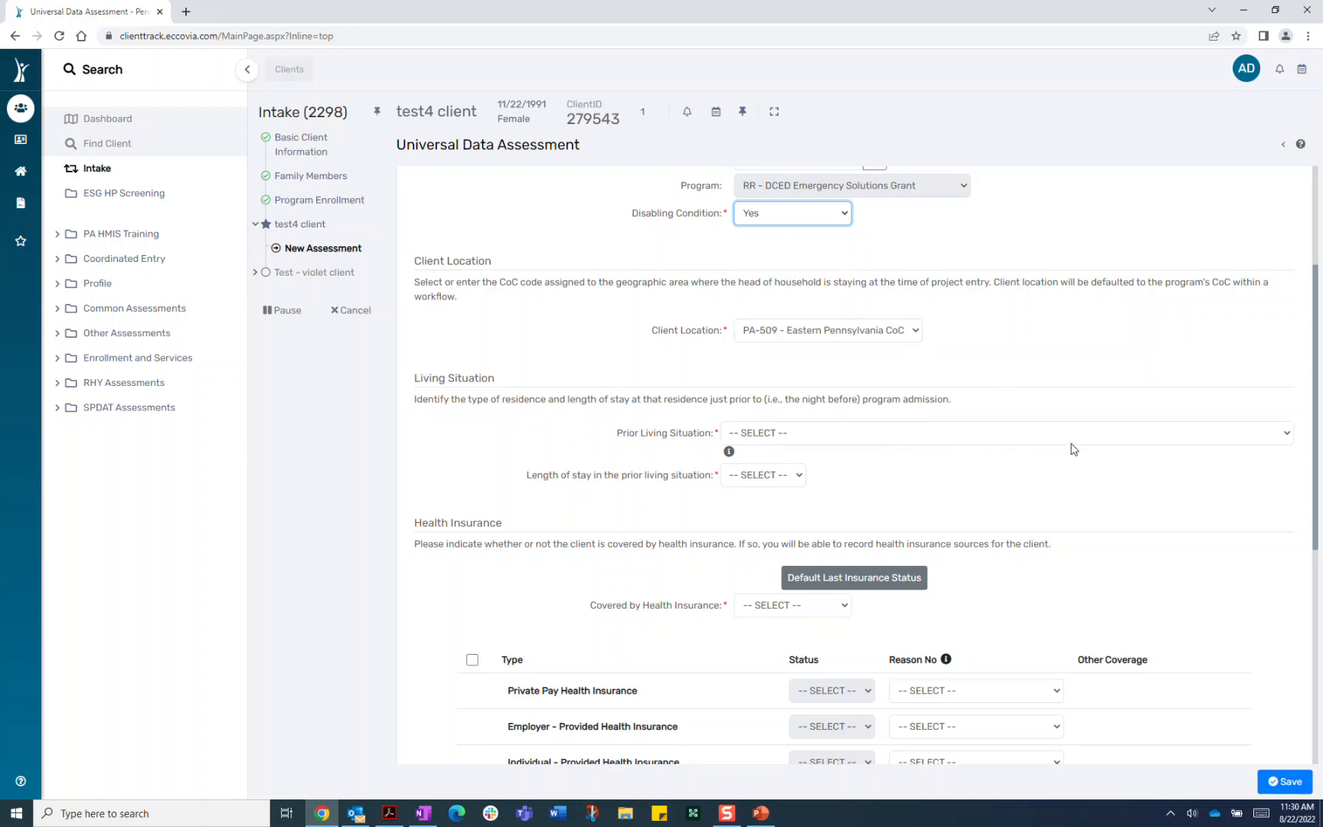
click(1126, 434)
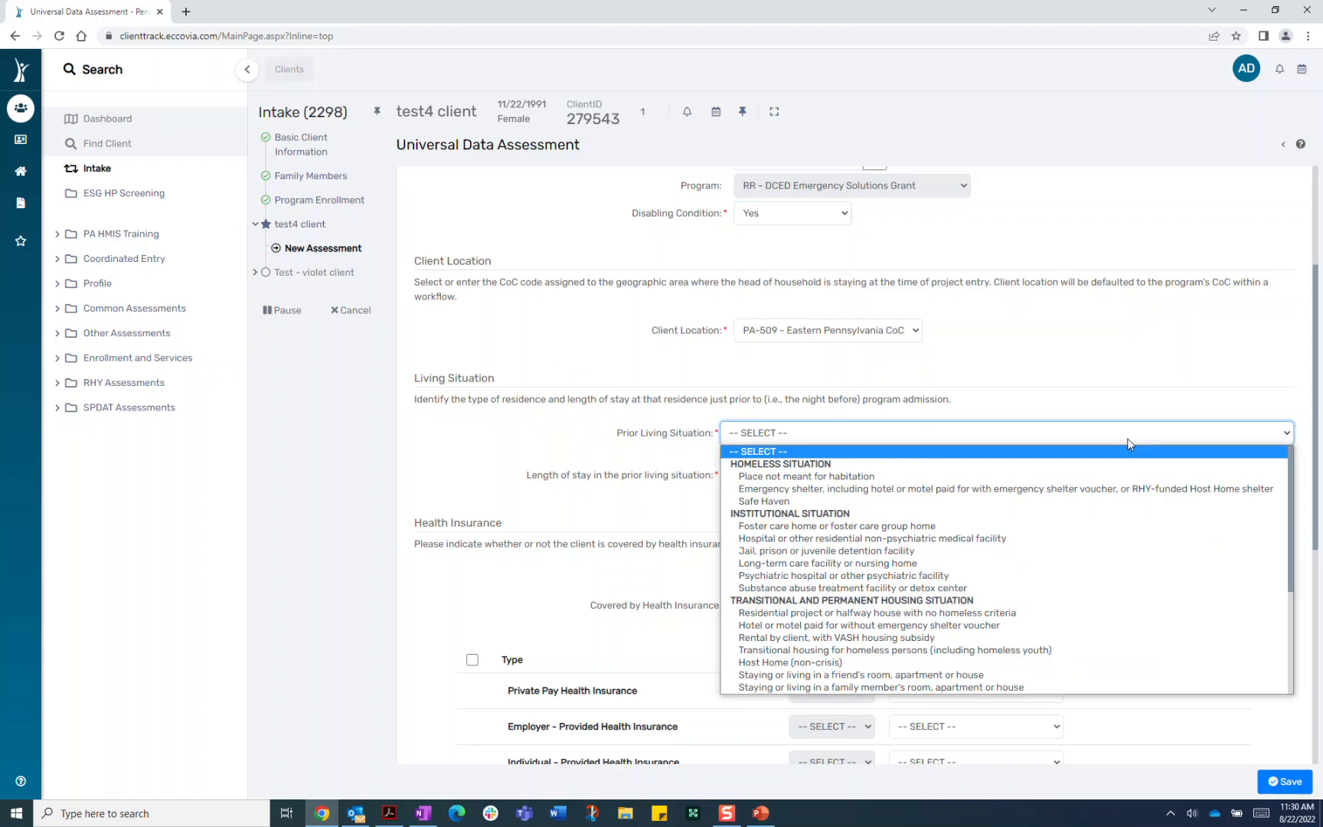
click(863, 478)
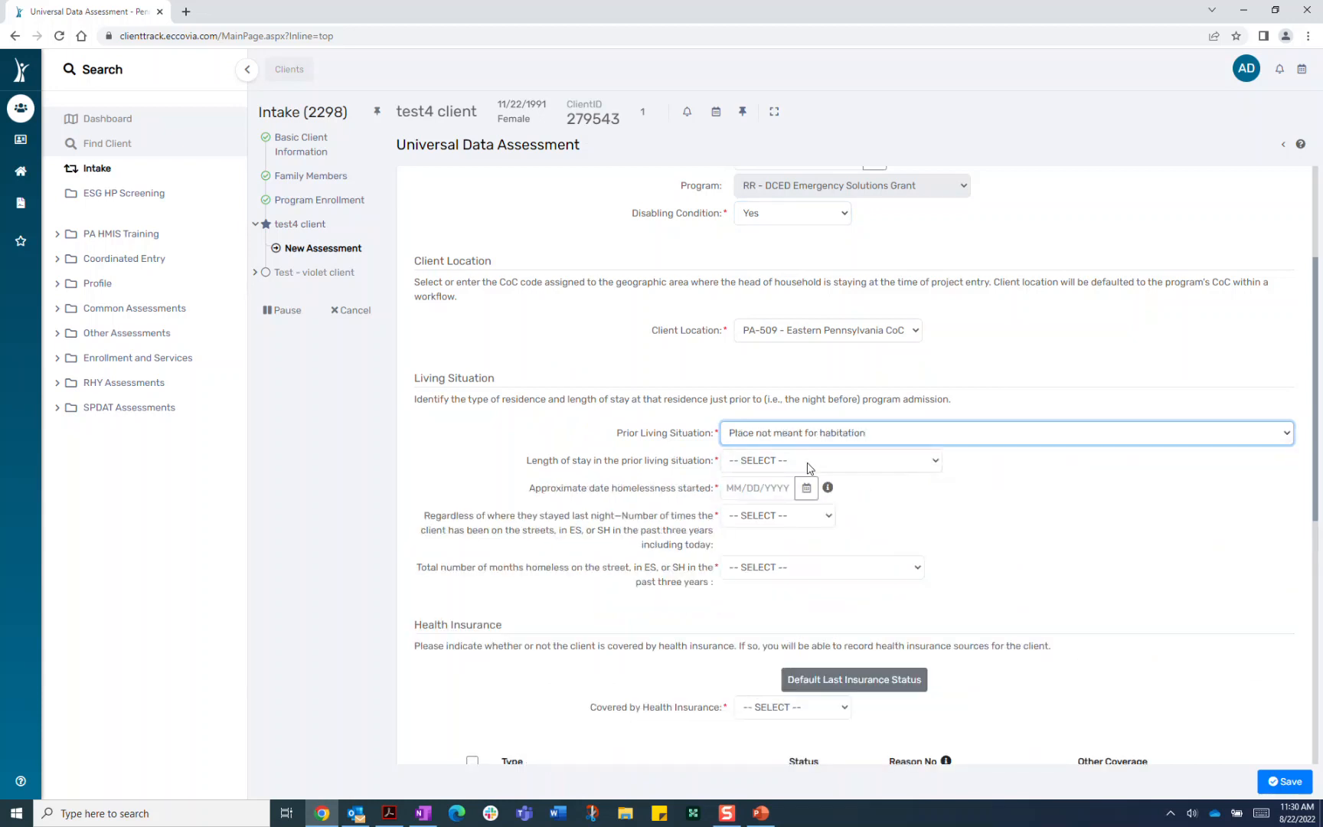
click(832, 463)
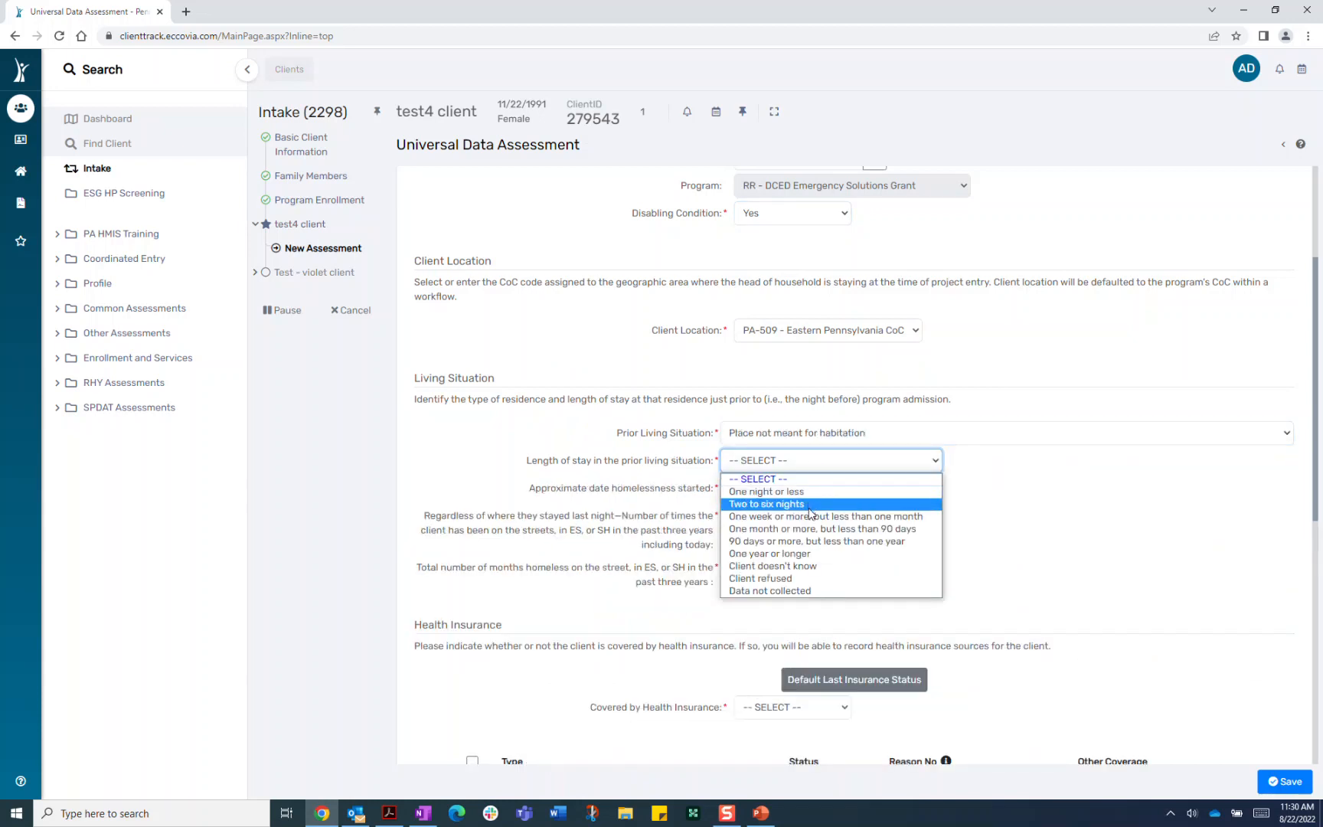
click(810, 516)
Record homelessness starting 08/09/2022, one time in three years, one month total
click(808, 490)
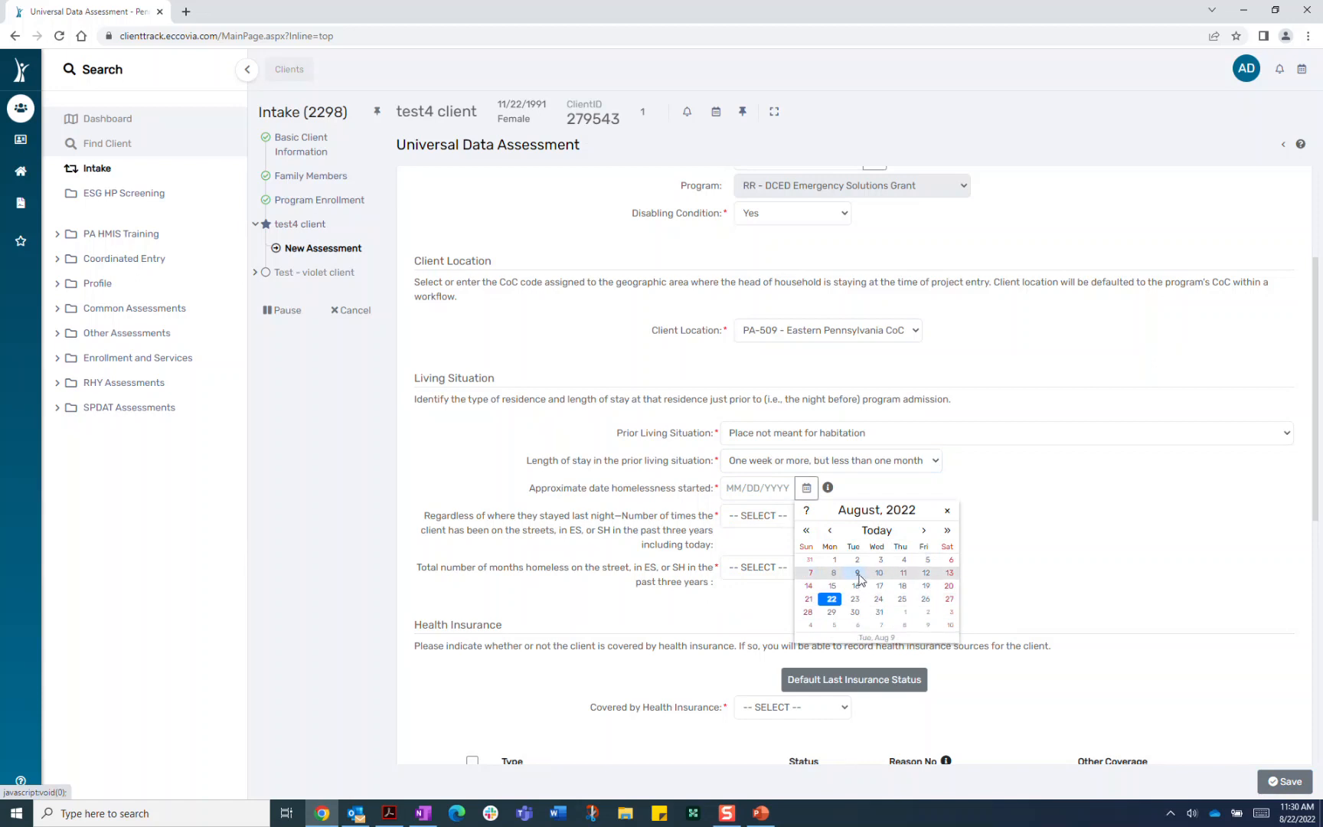
click(858, 574)
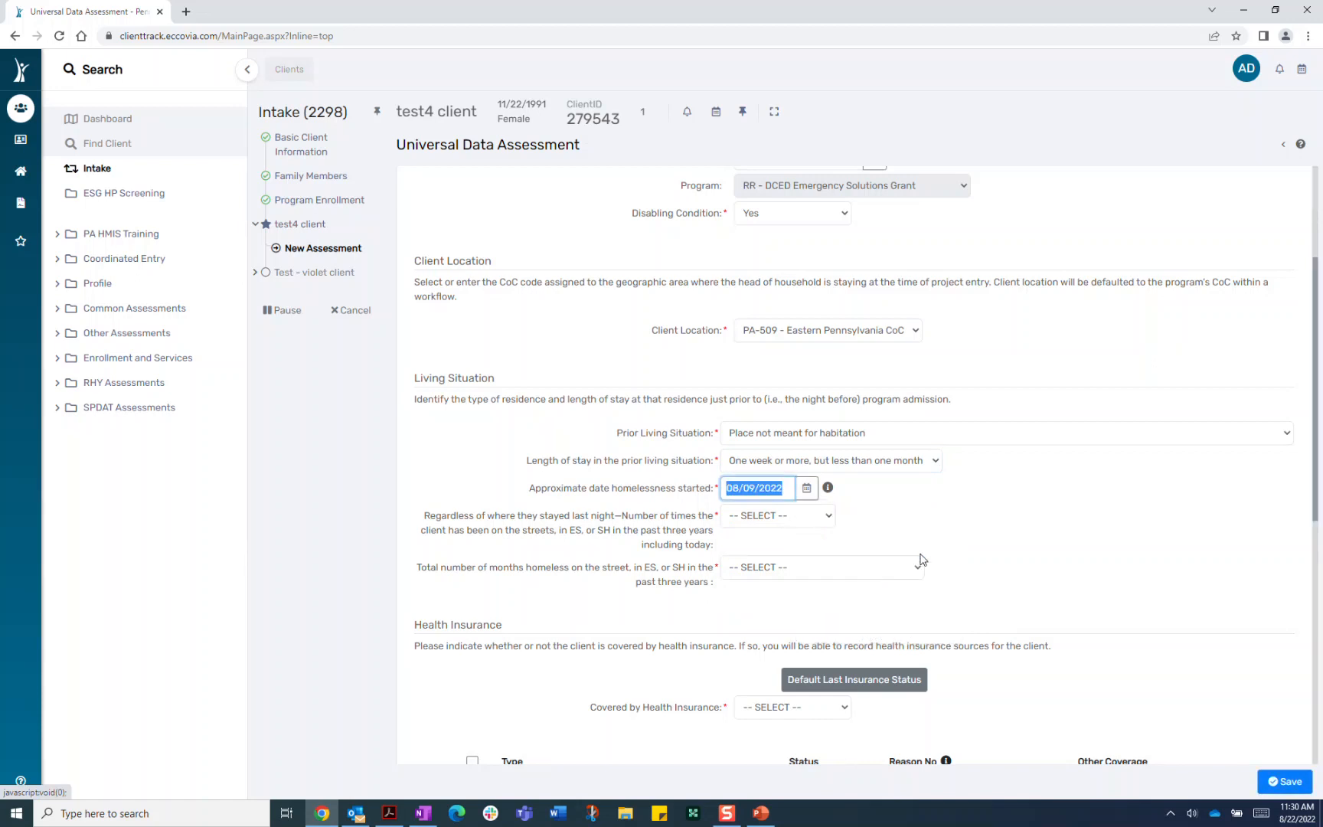
click(815, 518)
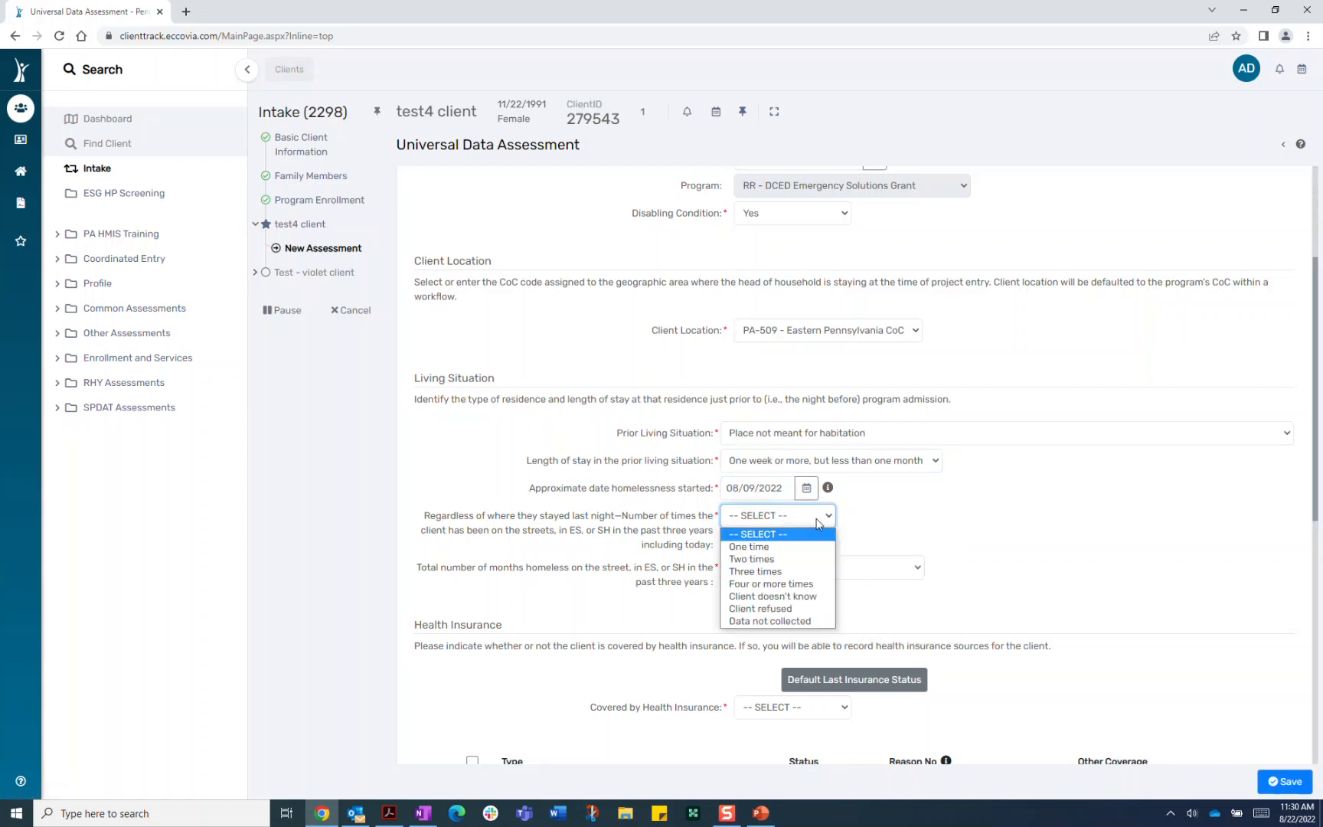
click(774, 548)
click(791, 570)
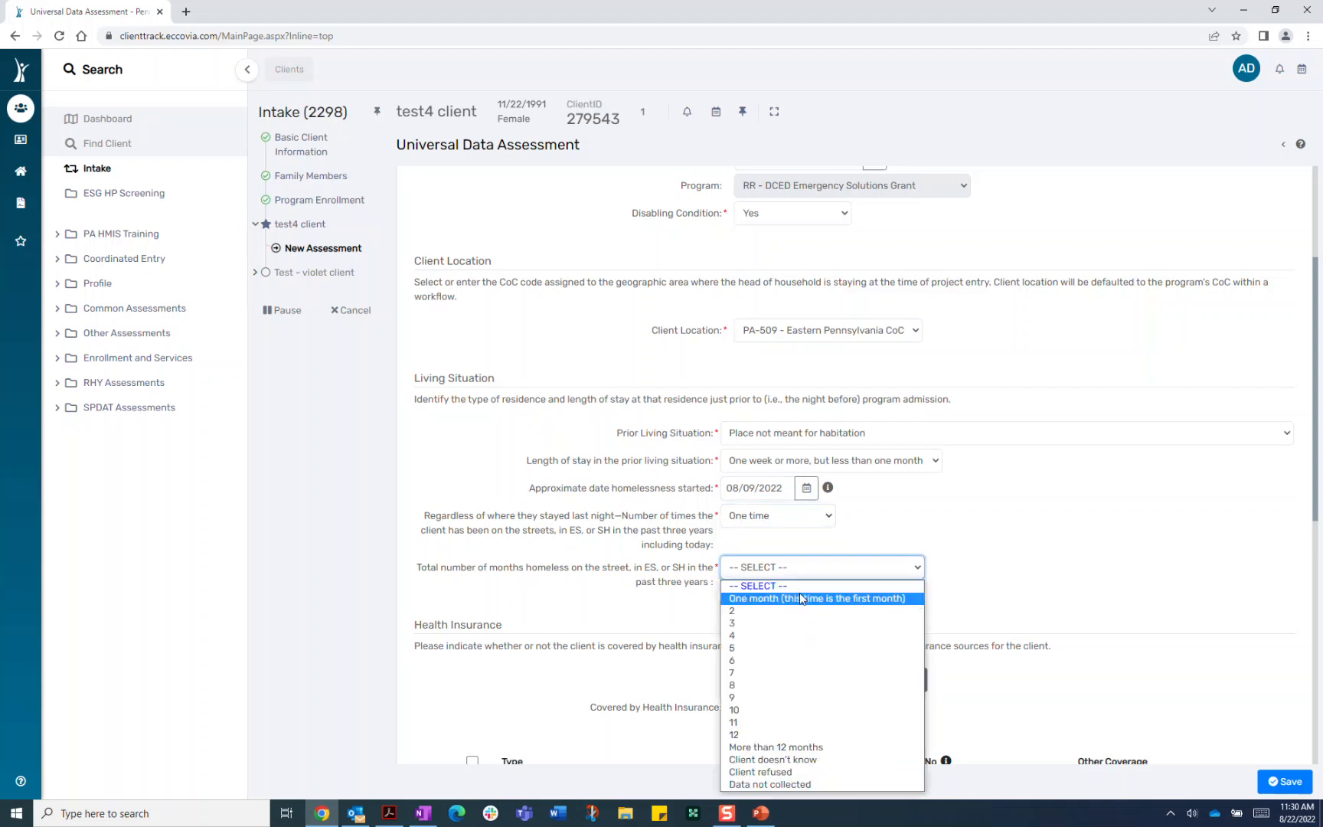
click(802, 599)
Set Covered by Health Insurance to Yes and Medicaid status to Yes
scroll(1028, 567, down, 5)
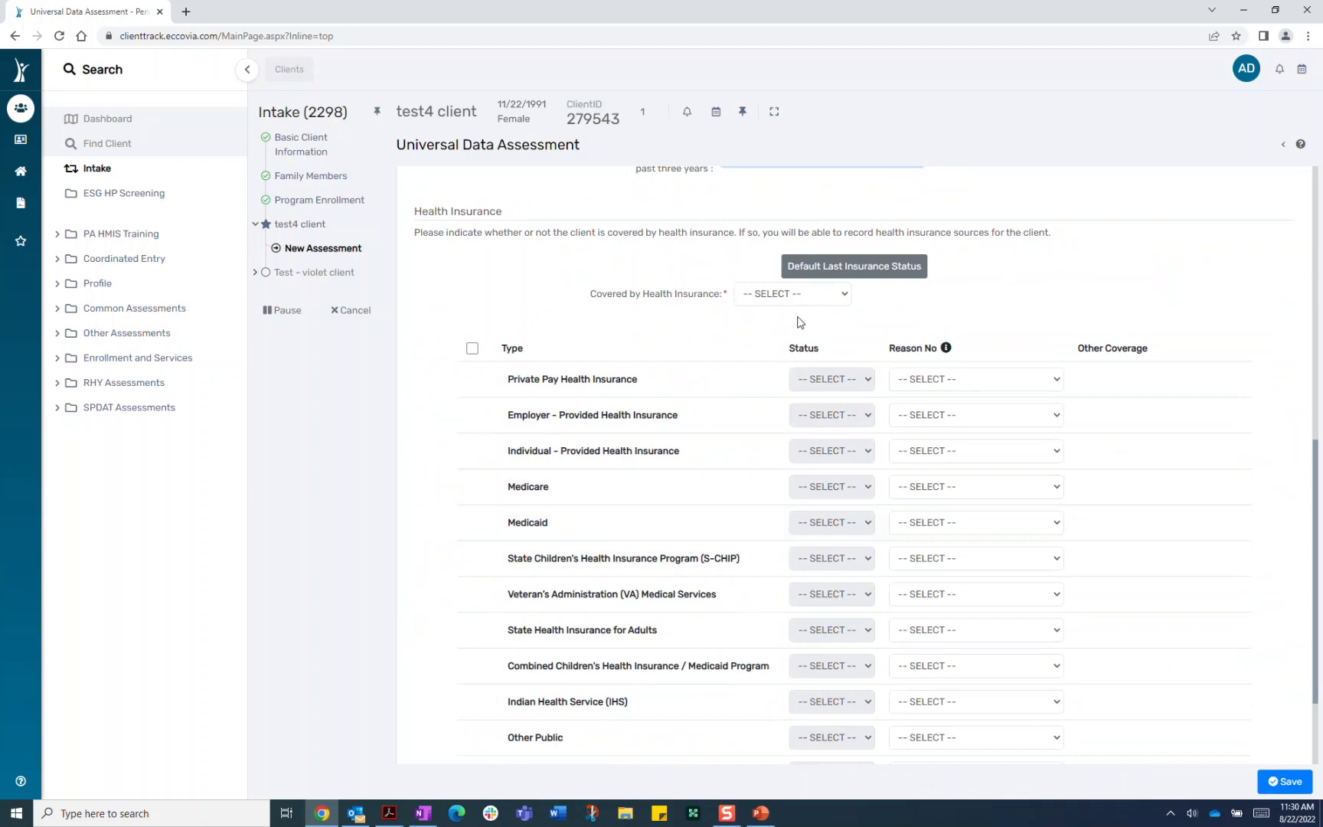
click(831, 525)
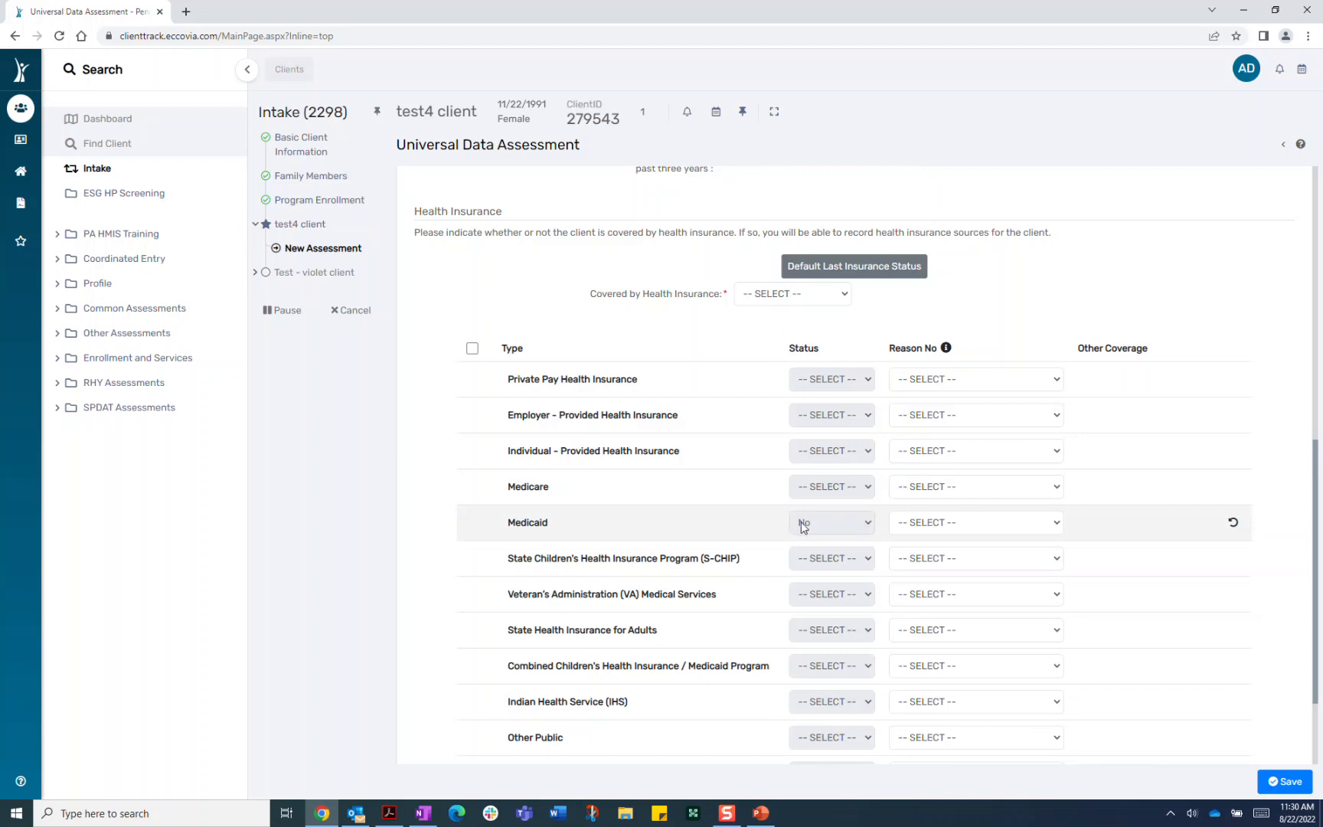
click(1232, 525)
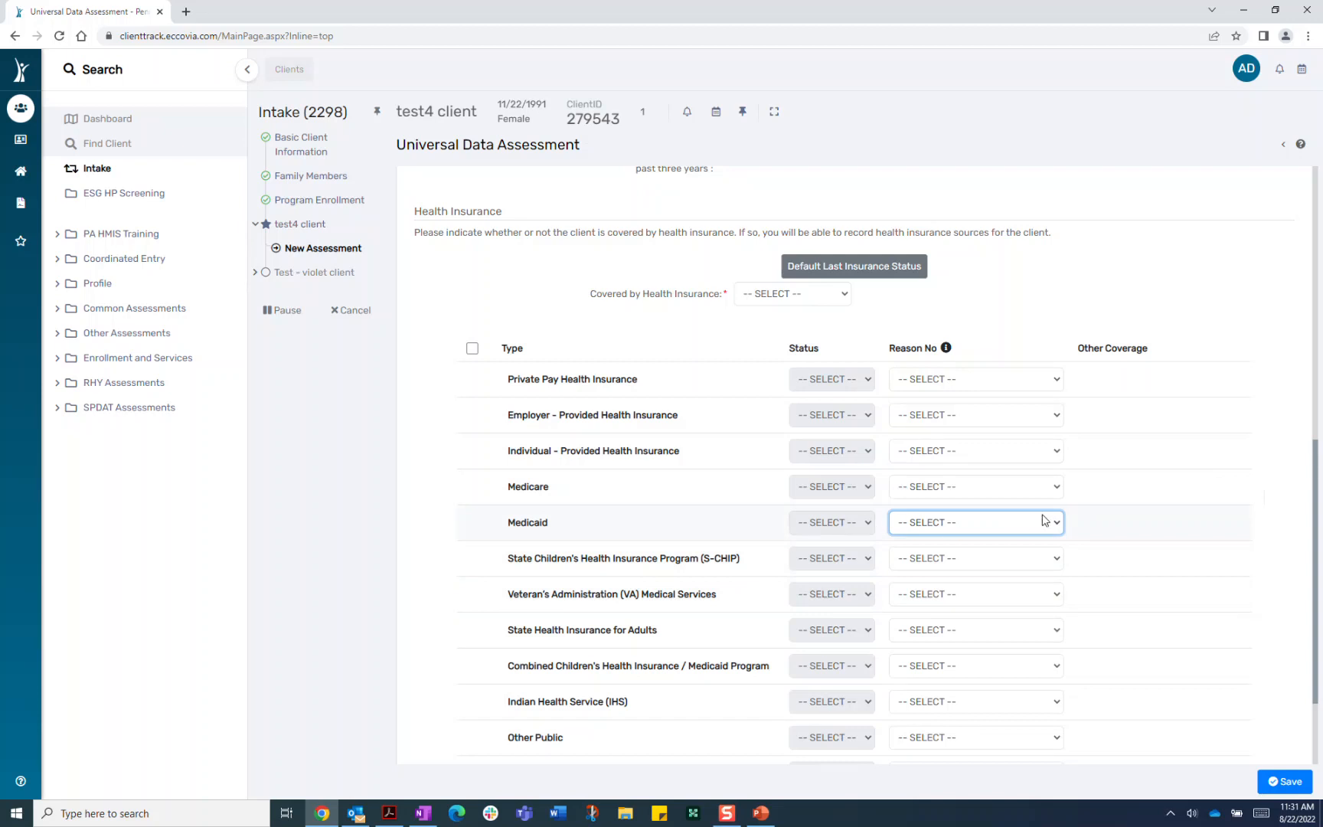
click(800, 296)
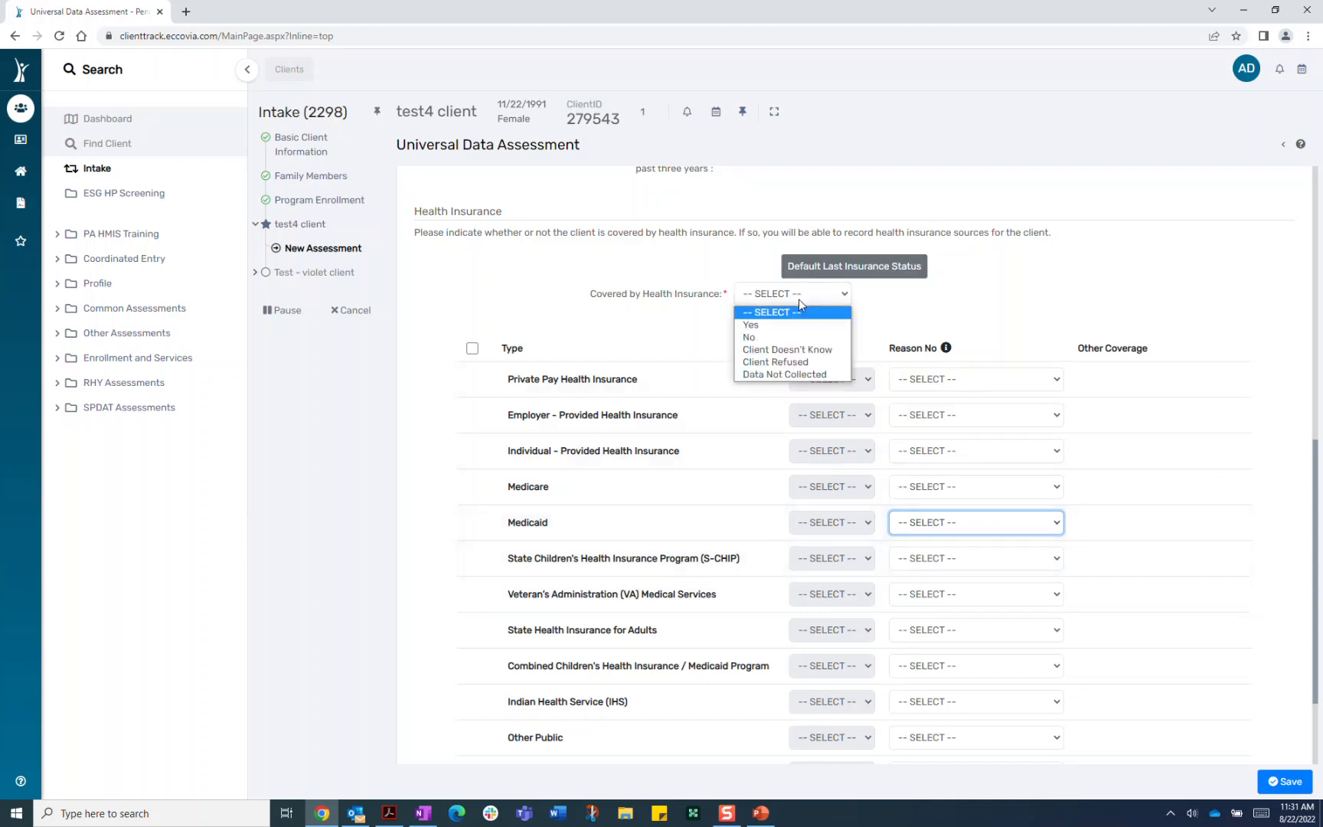
click(768, 326)
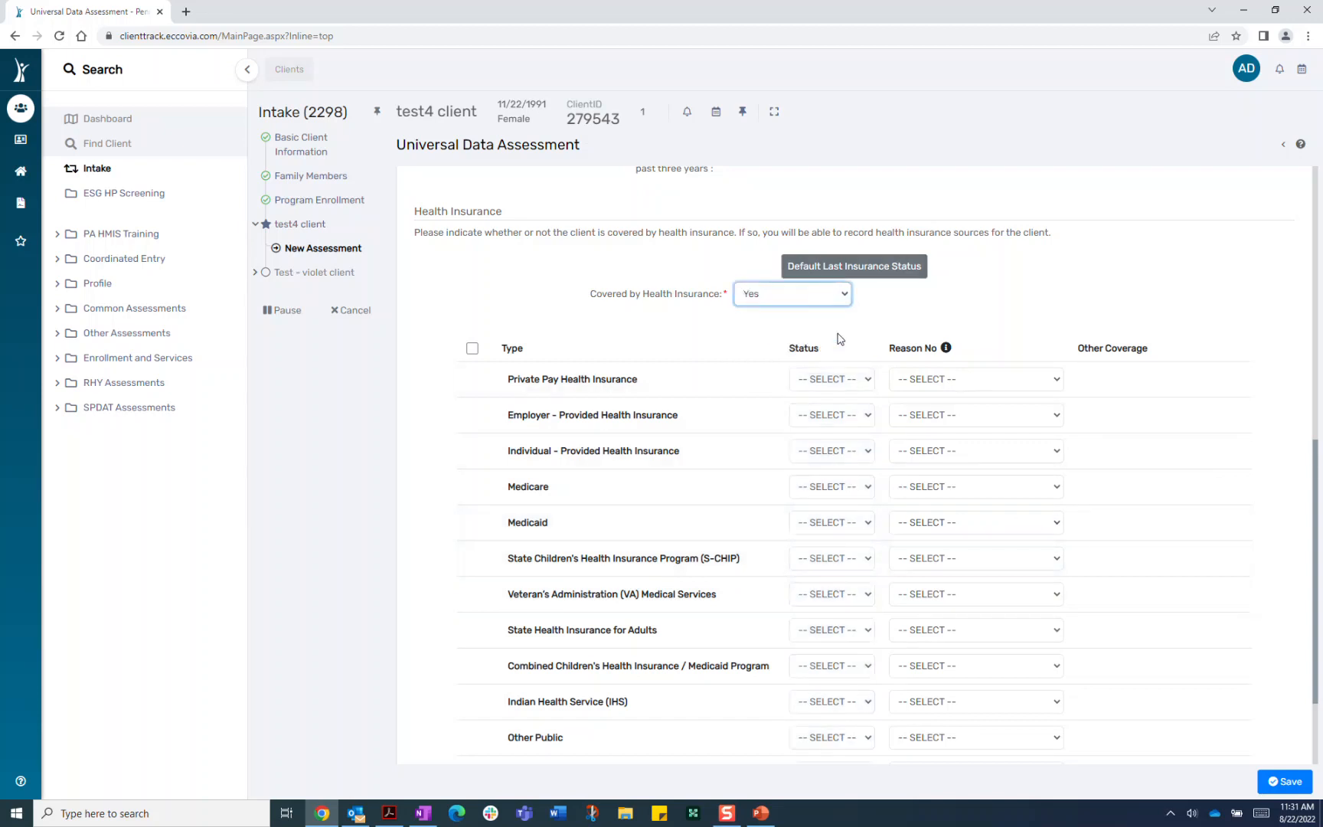
click(849, 525)
click(842, 561)
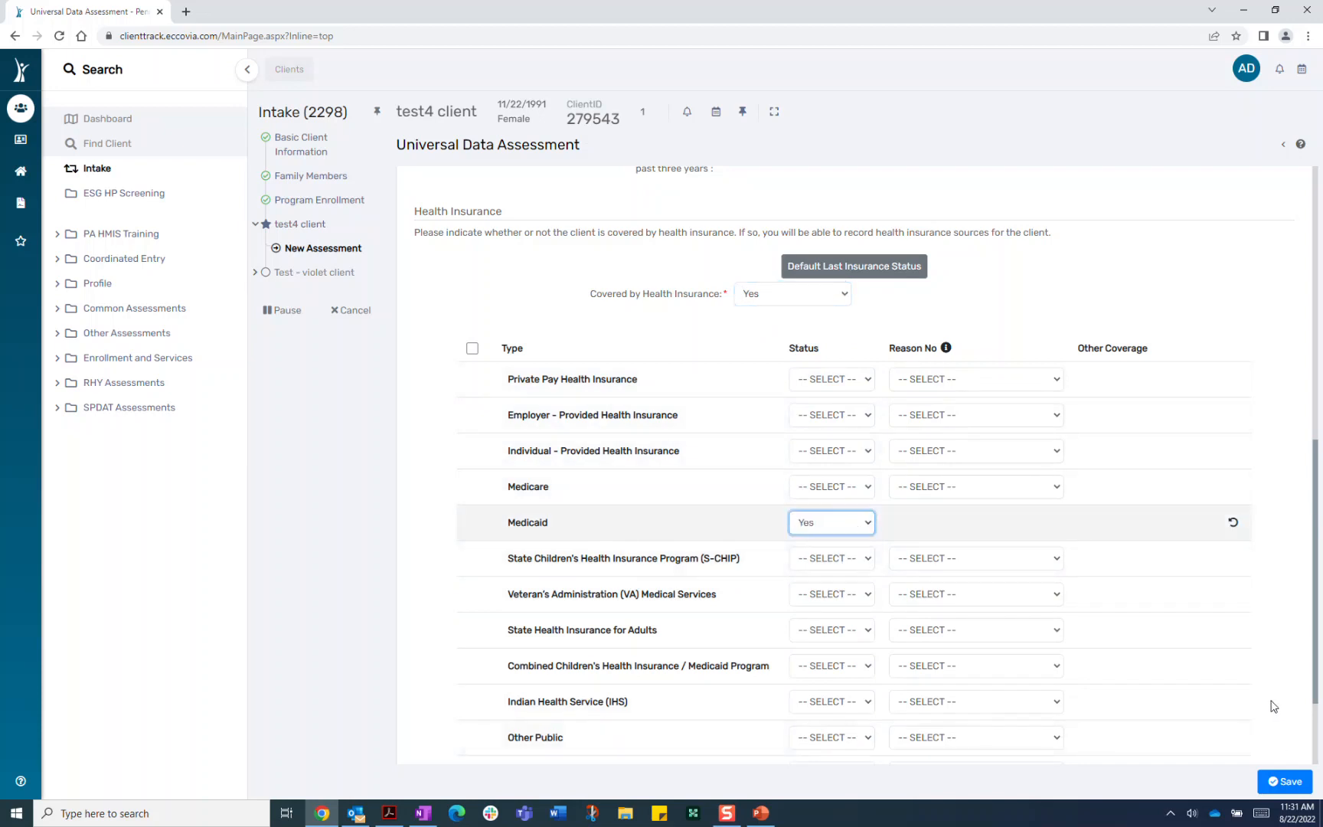
Save the Universal Data Assessment and continue to Barriers / Special Needs
scroll(1272, 706, down, 2)
click(1302, 791)
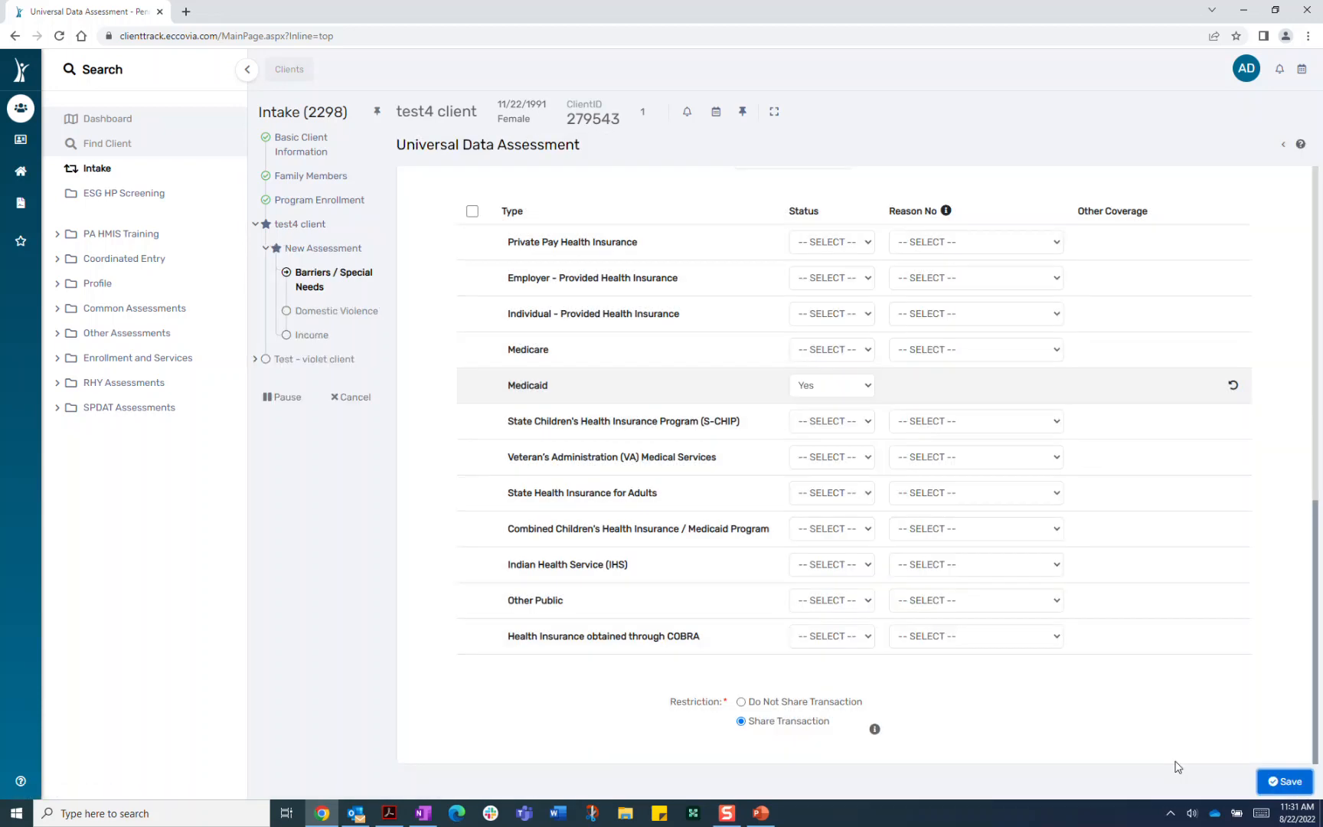
click(1290, 780)
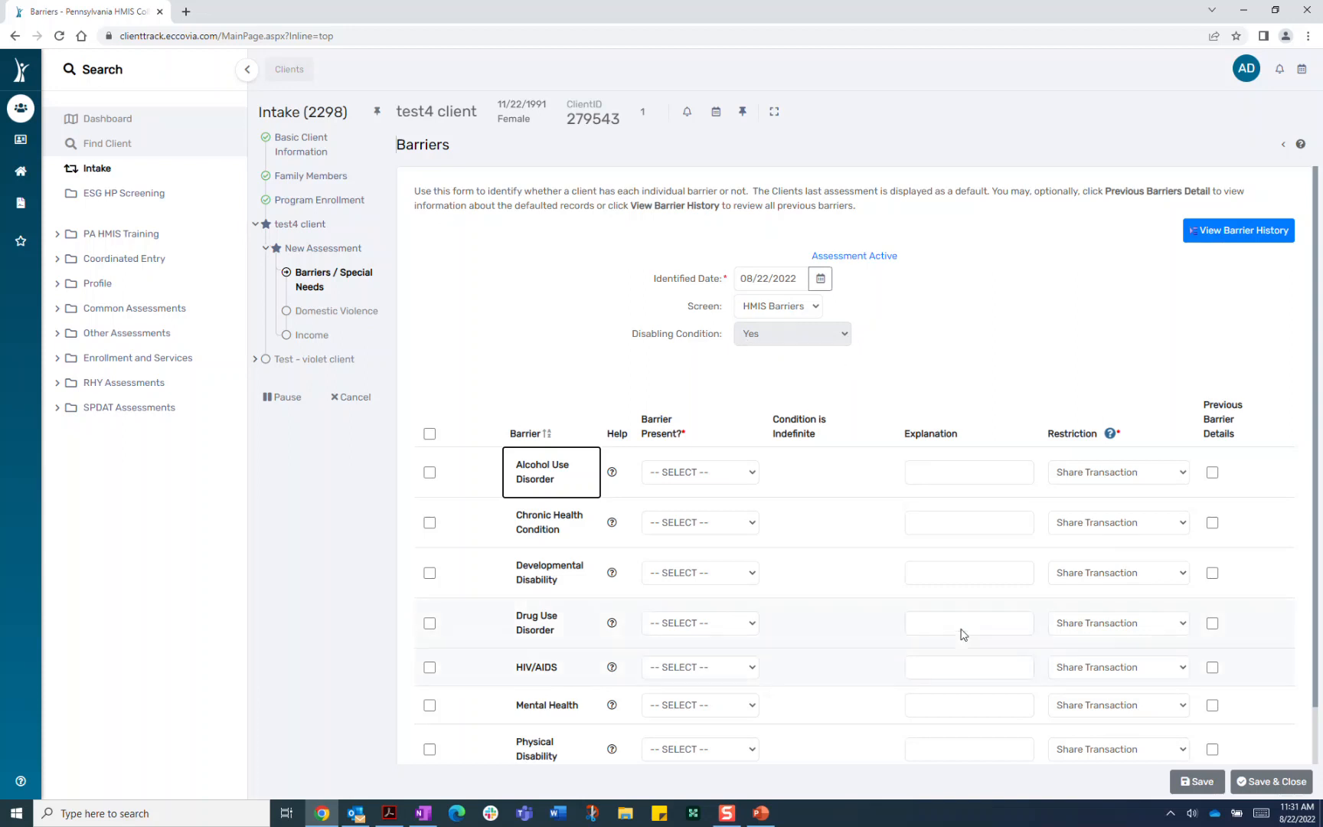
Answer Yes with indefinite duration for Alcohol Use Disorder and Drug Use Disorder, then save
click(430, 473)
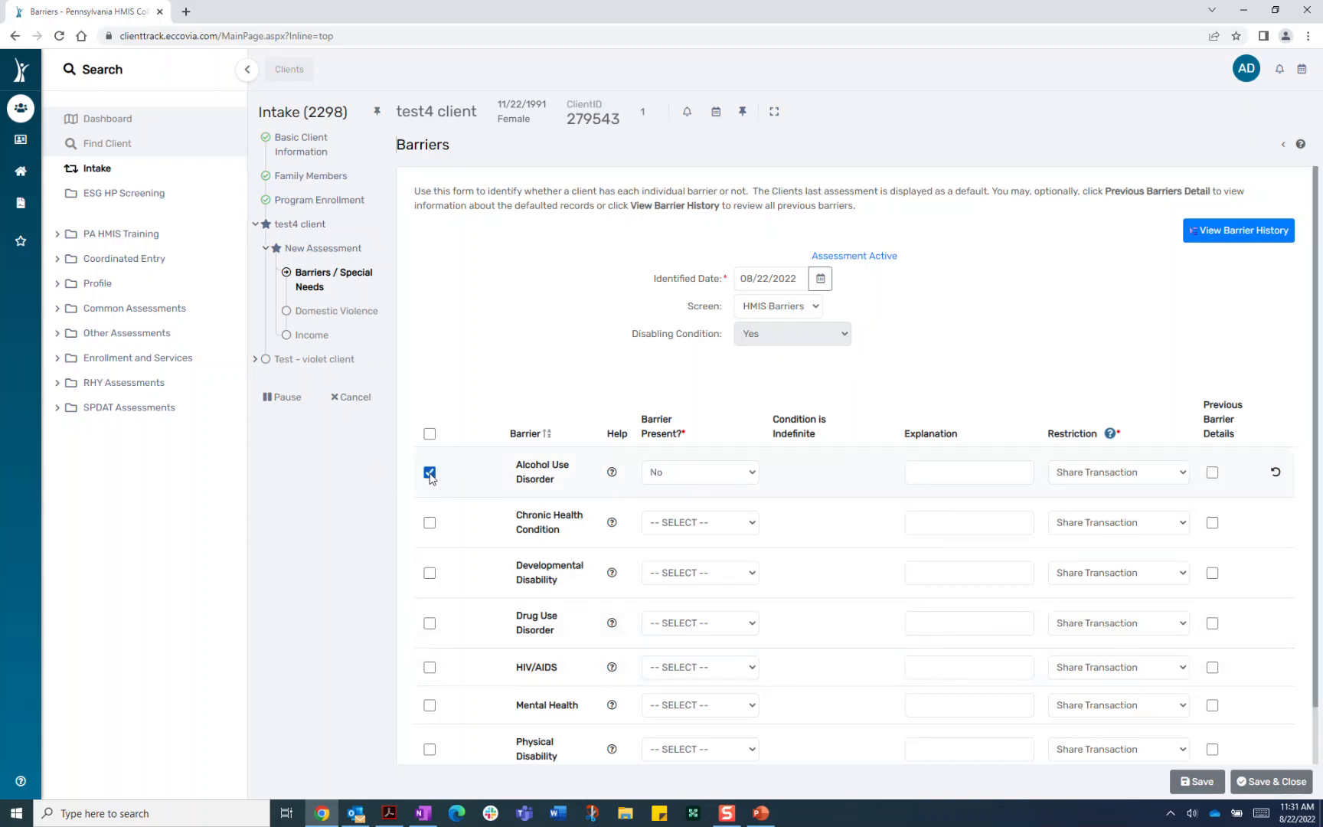
click(429, 624)
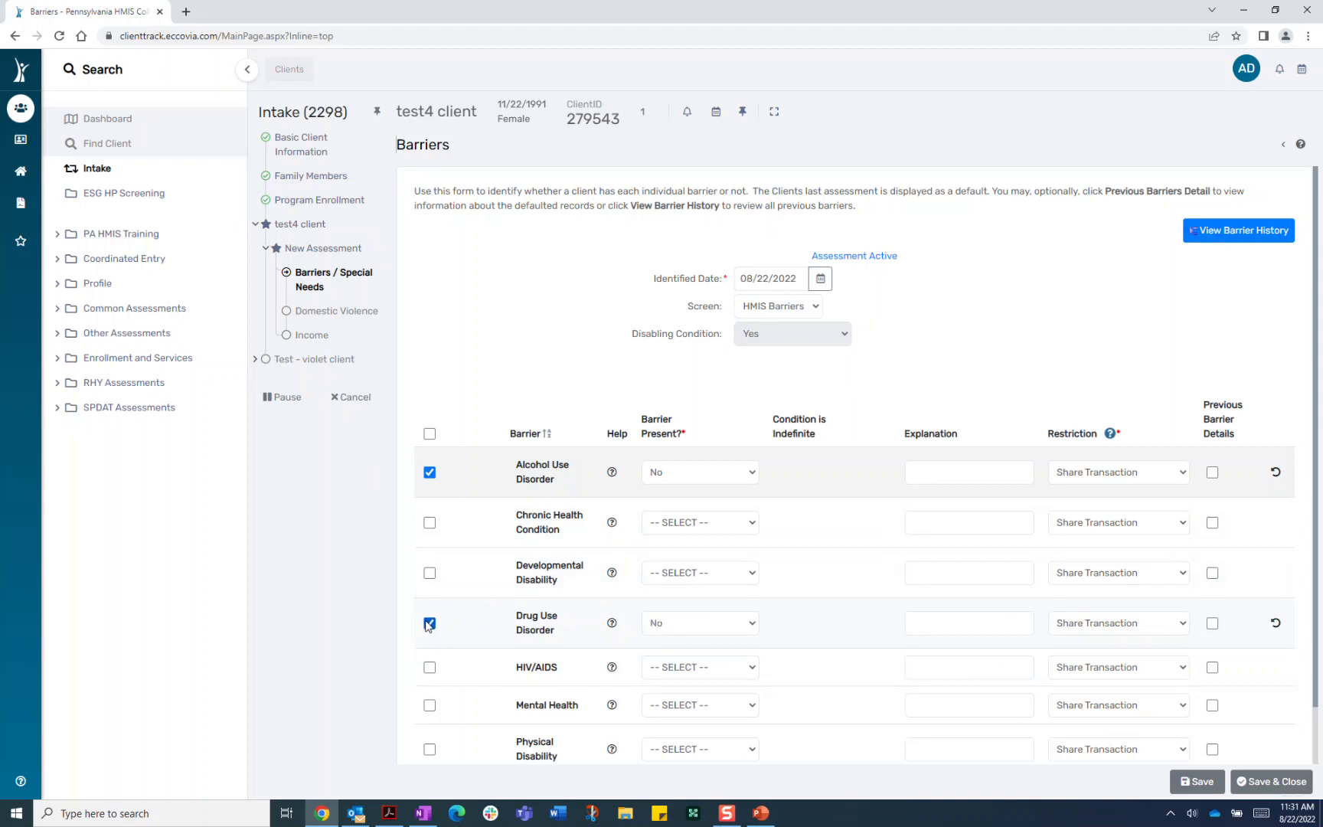
click(699, 626)
click(685, 638)
click(699, 475)
click(702, 504)
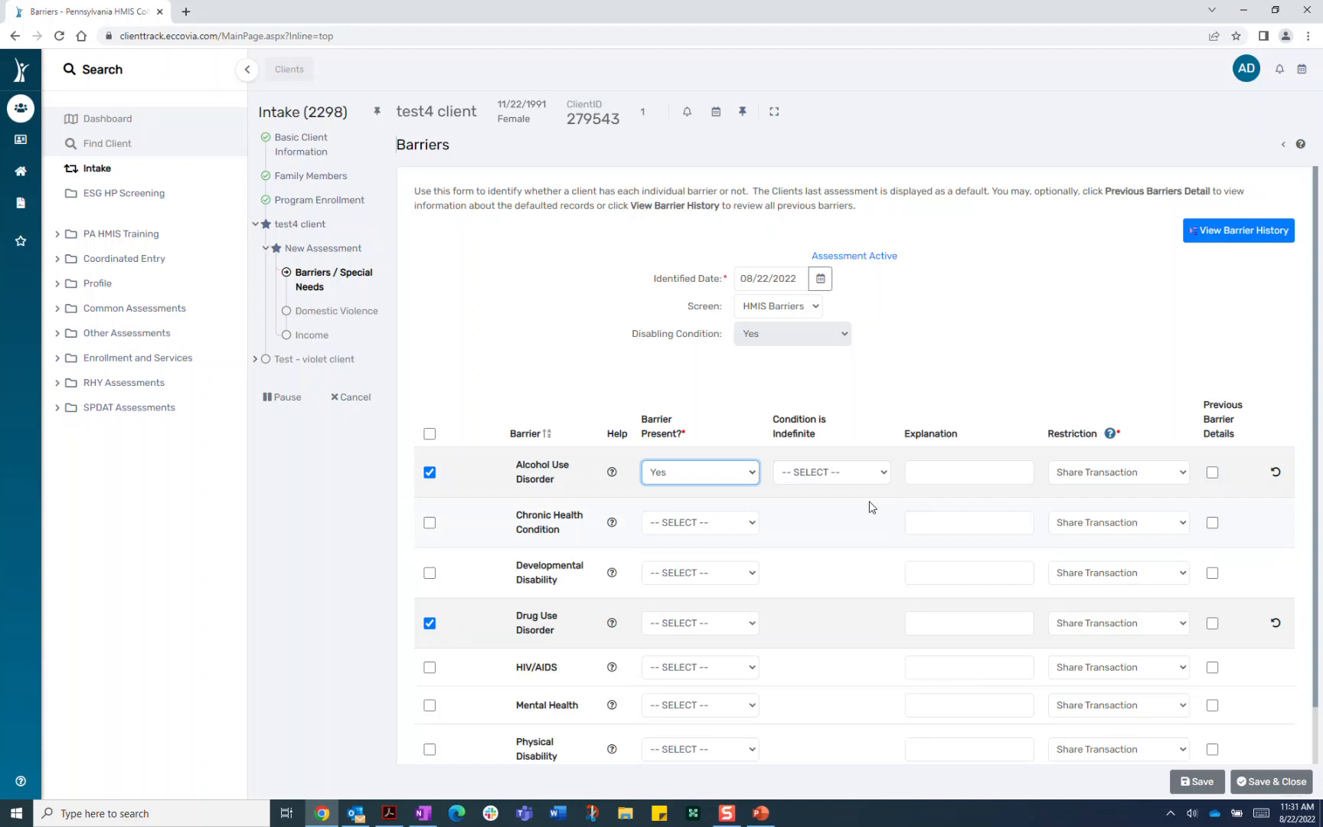
click(863, 473)
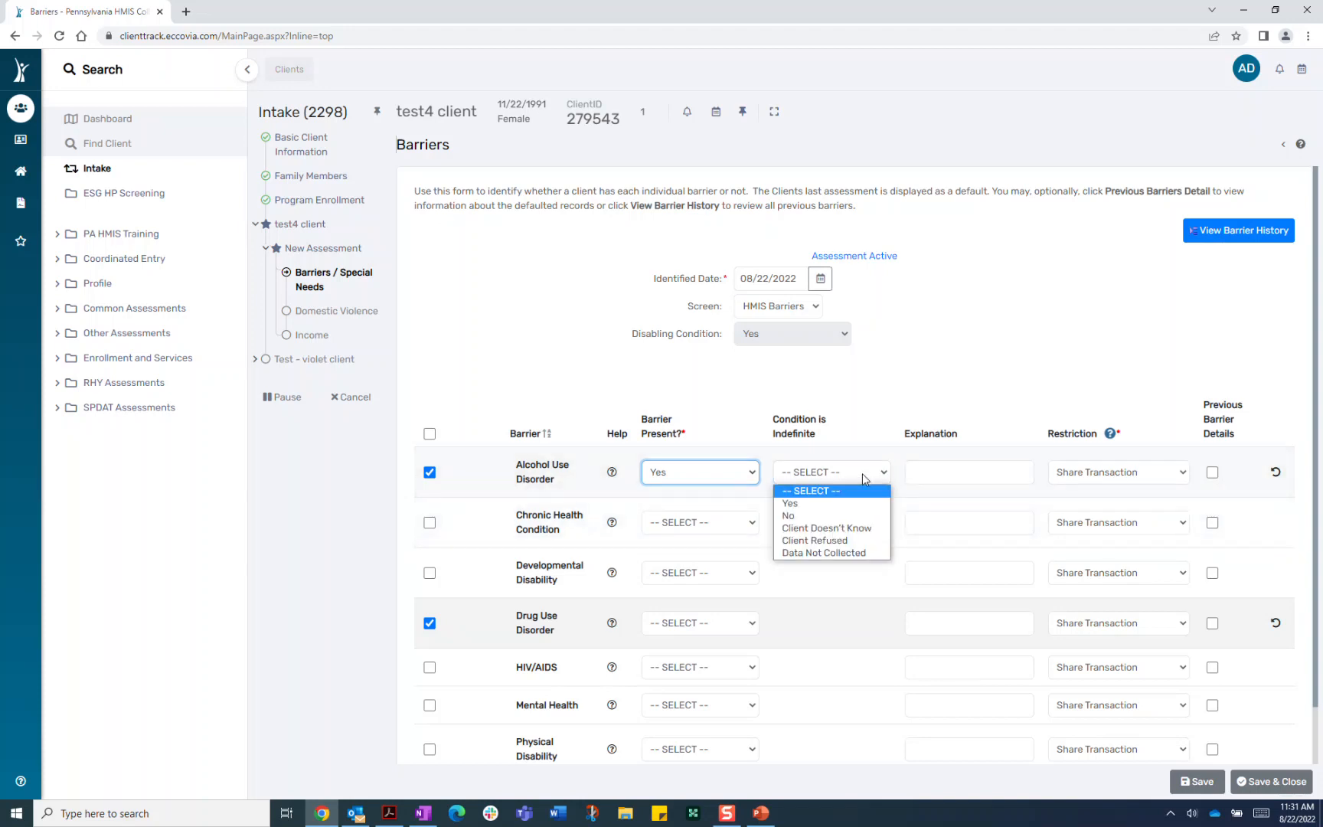
click(840, 507)
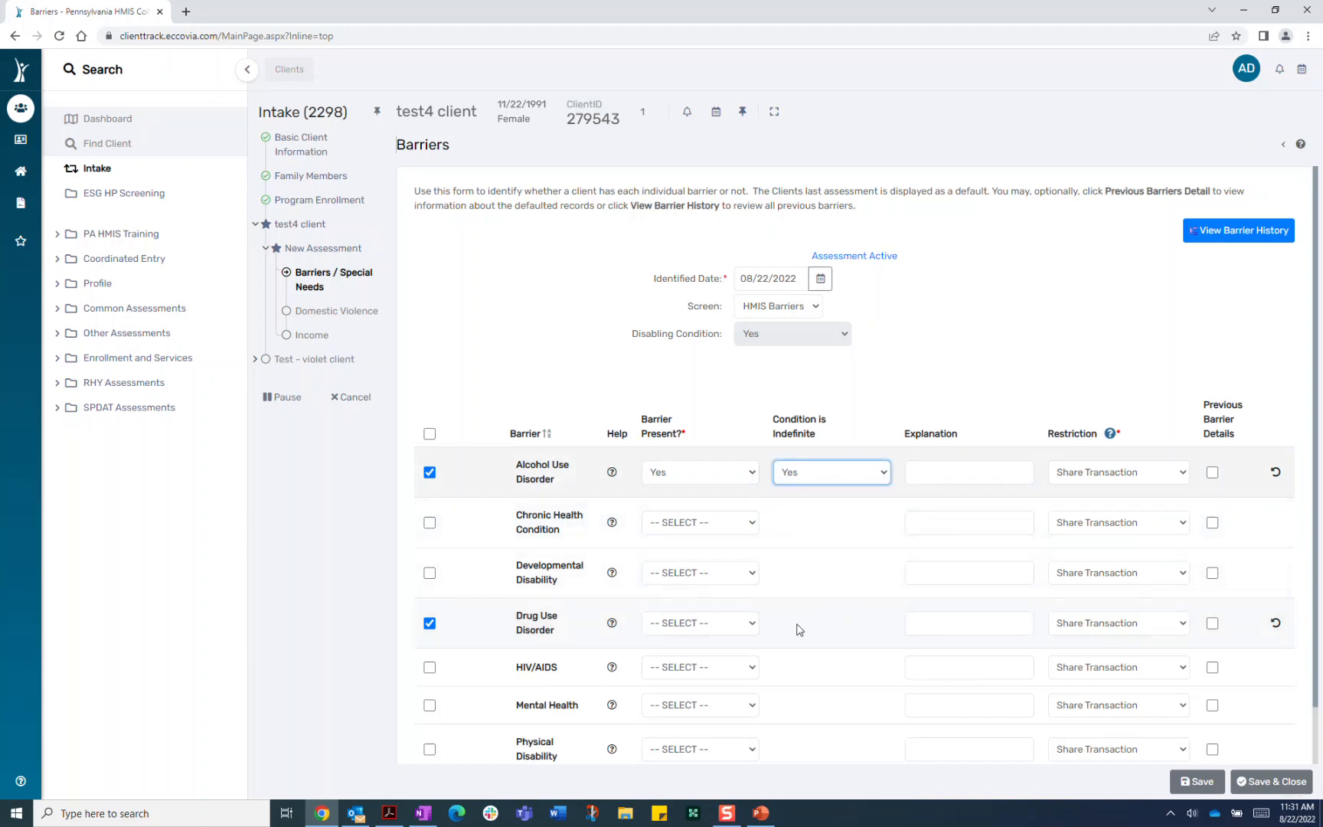
click(738, 630)
click(700, 654)
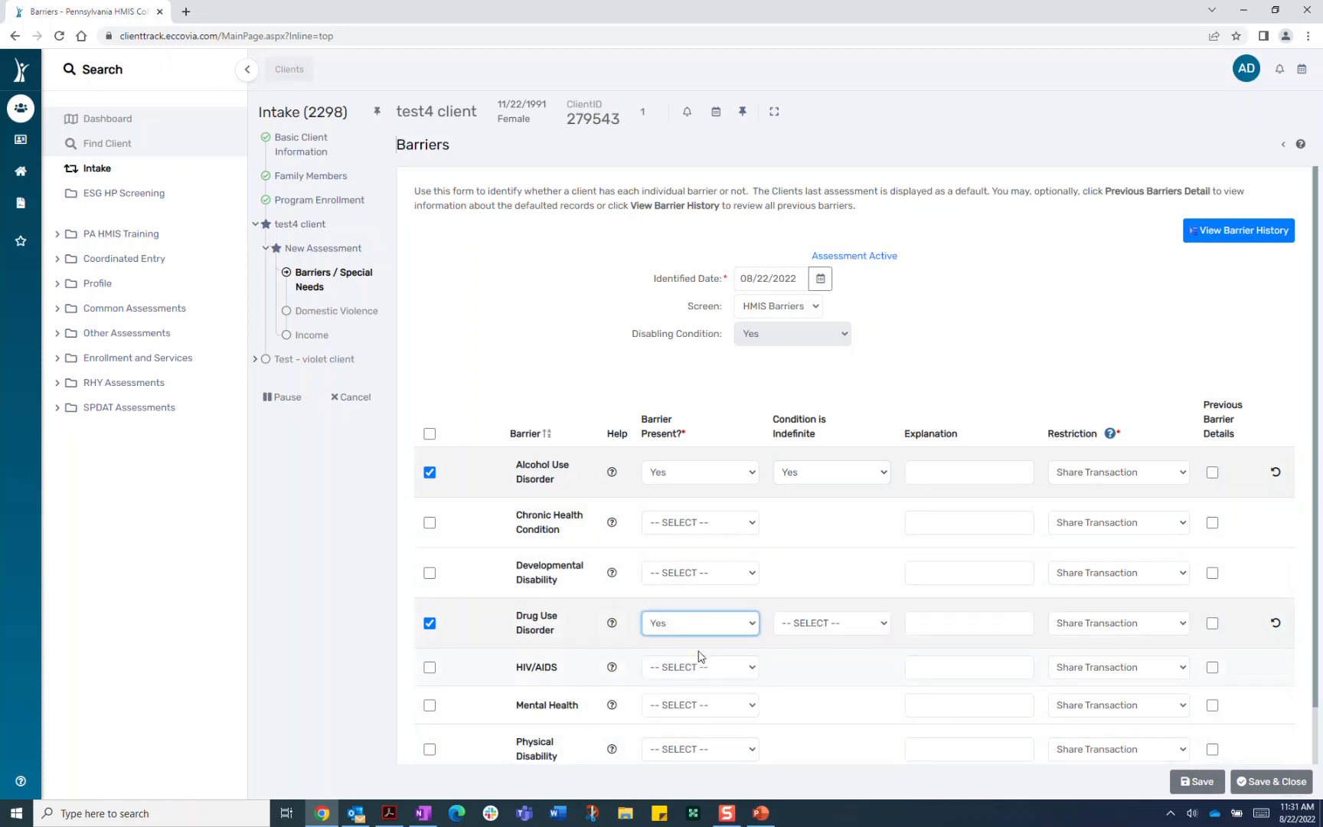
click(873, 628)
click(849, 655)
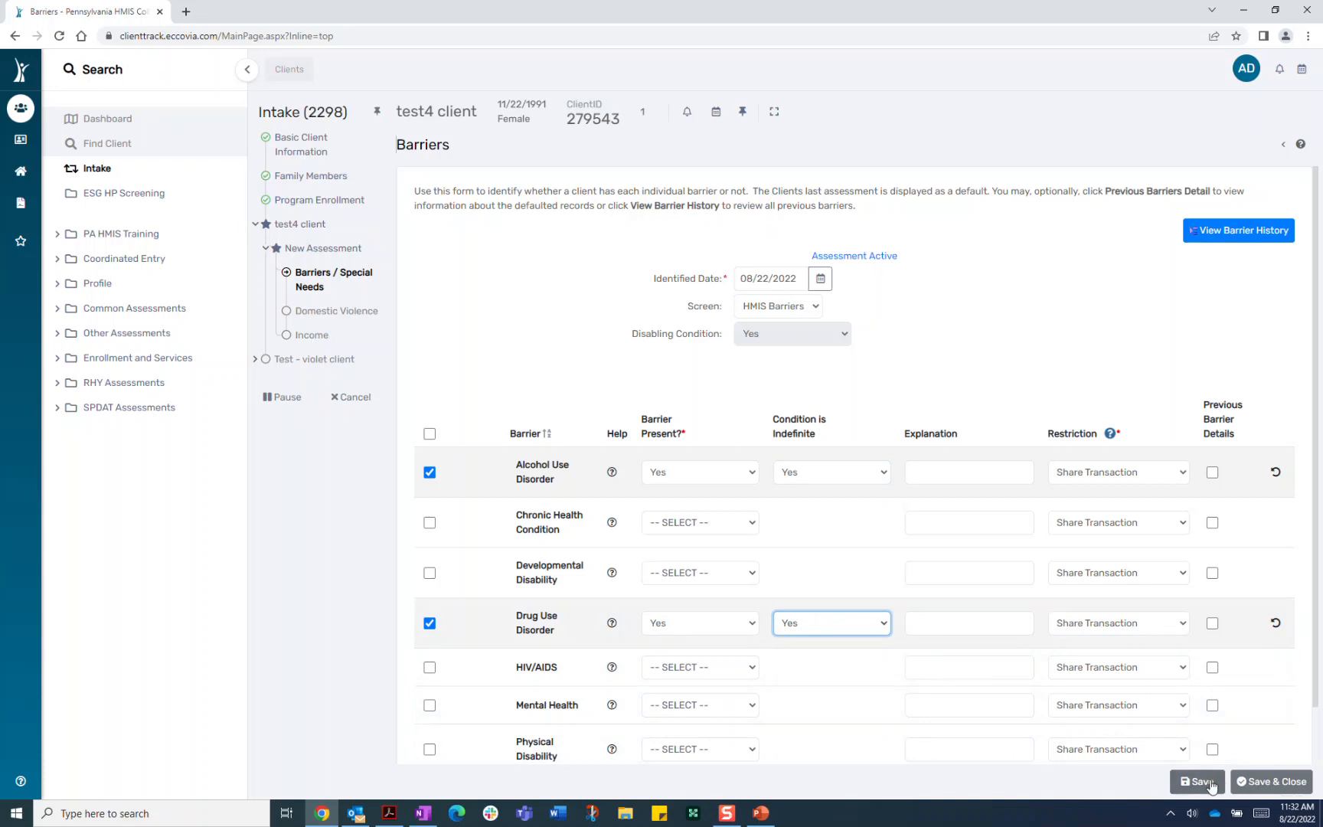
click(1244, 781)
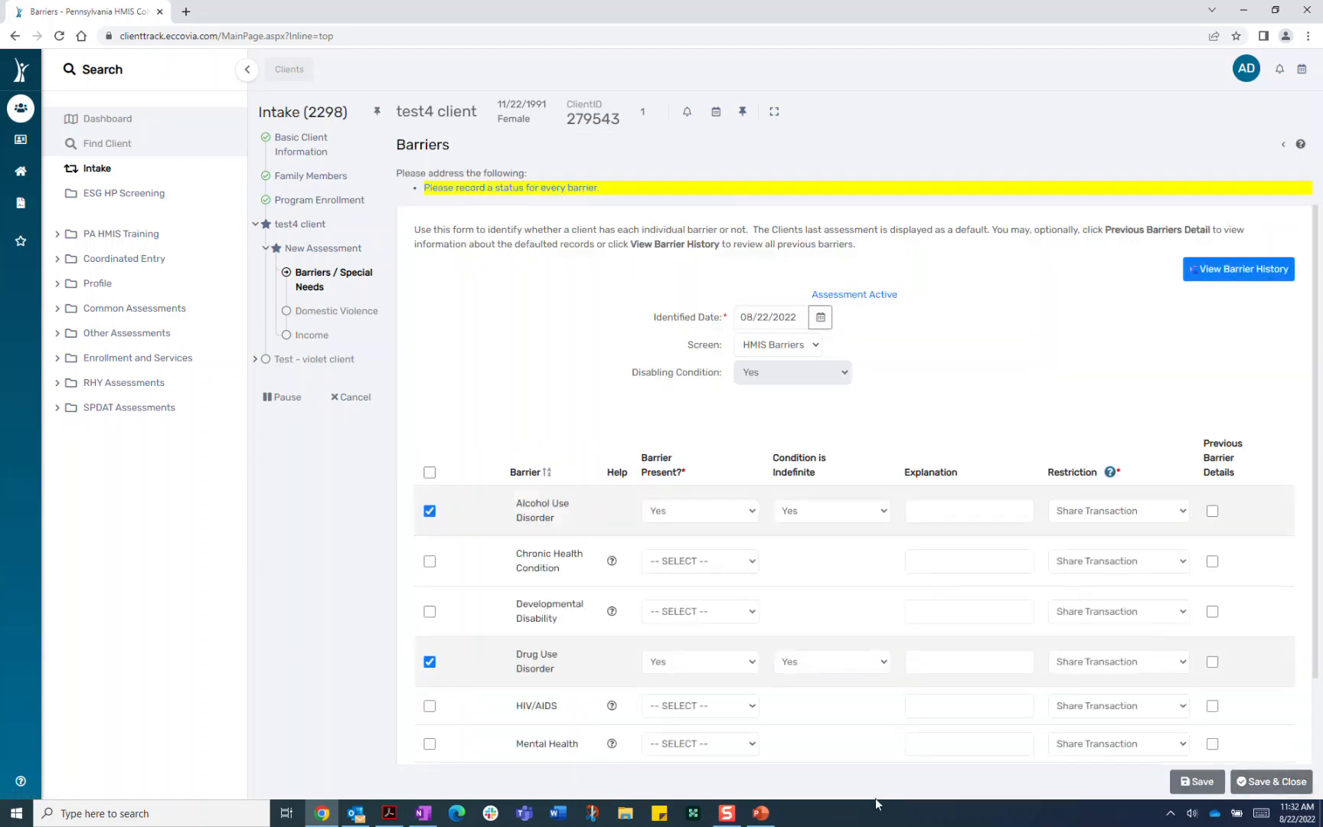
Set Chronic Health Condition, Developmental Disability, HIV/AIDS, Mental Health and Physical Disability to No, then save
scroll(550, 403, down, 1)
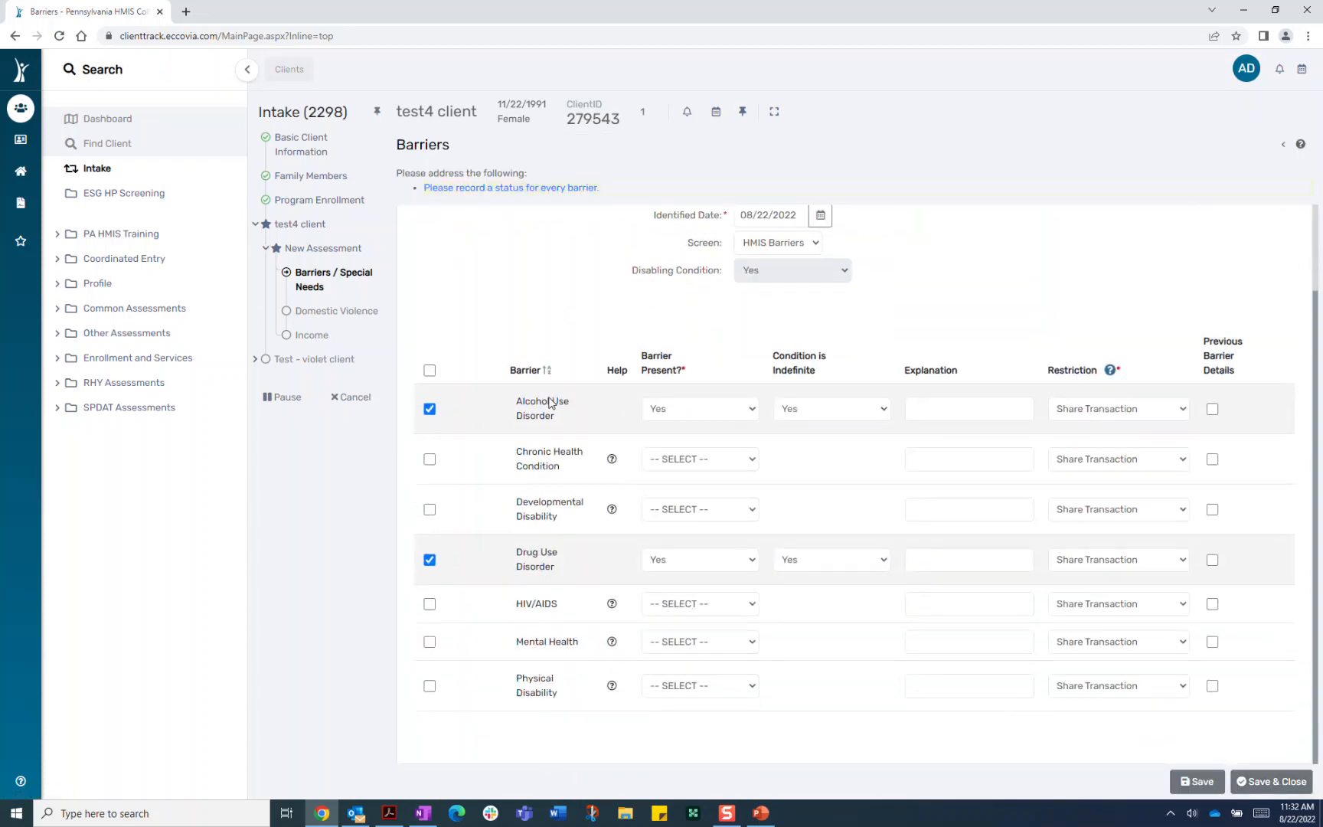
click(429, 459)
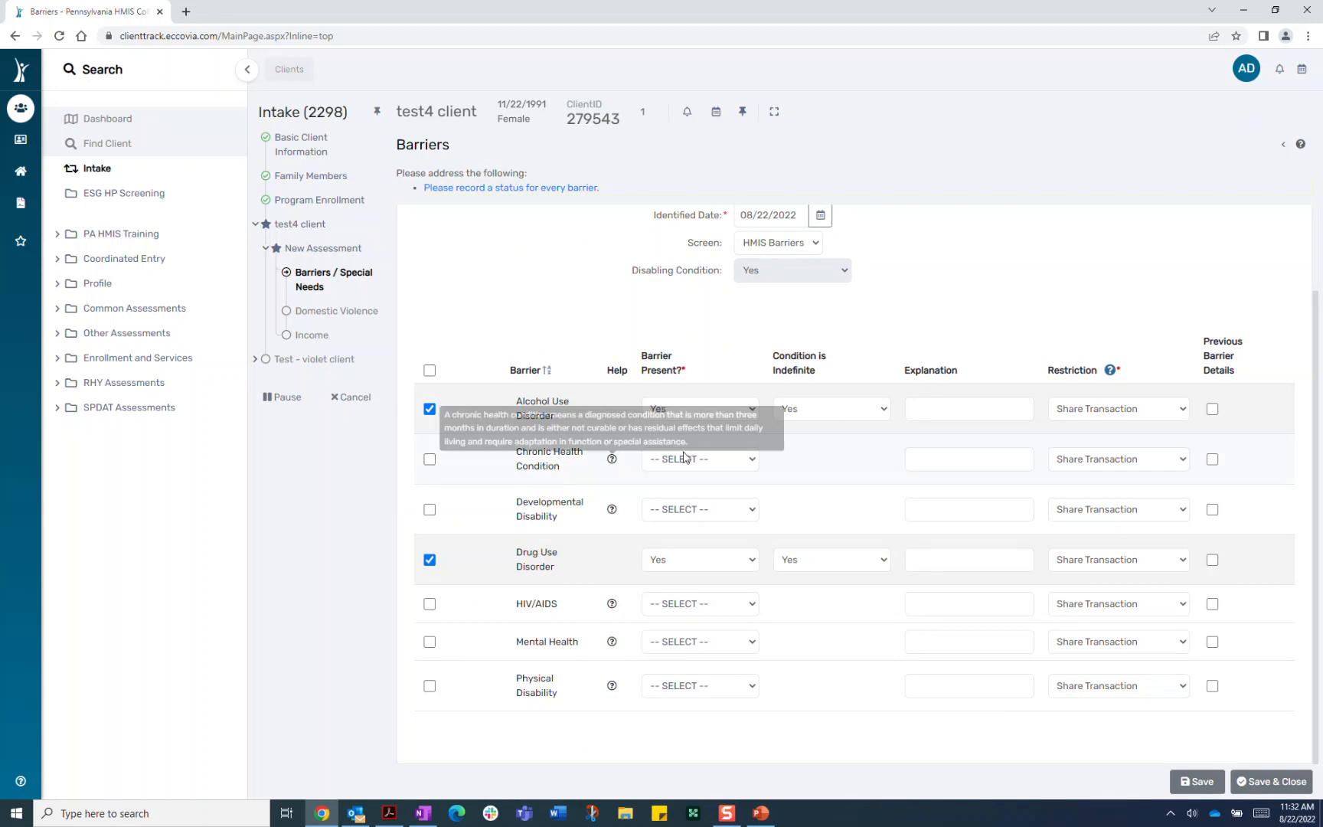
click(727, 460)
click(680, 503)
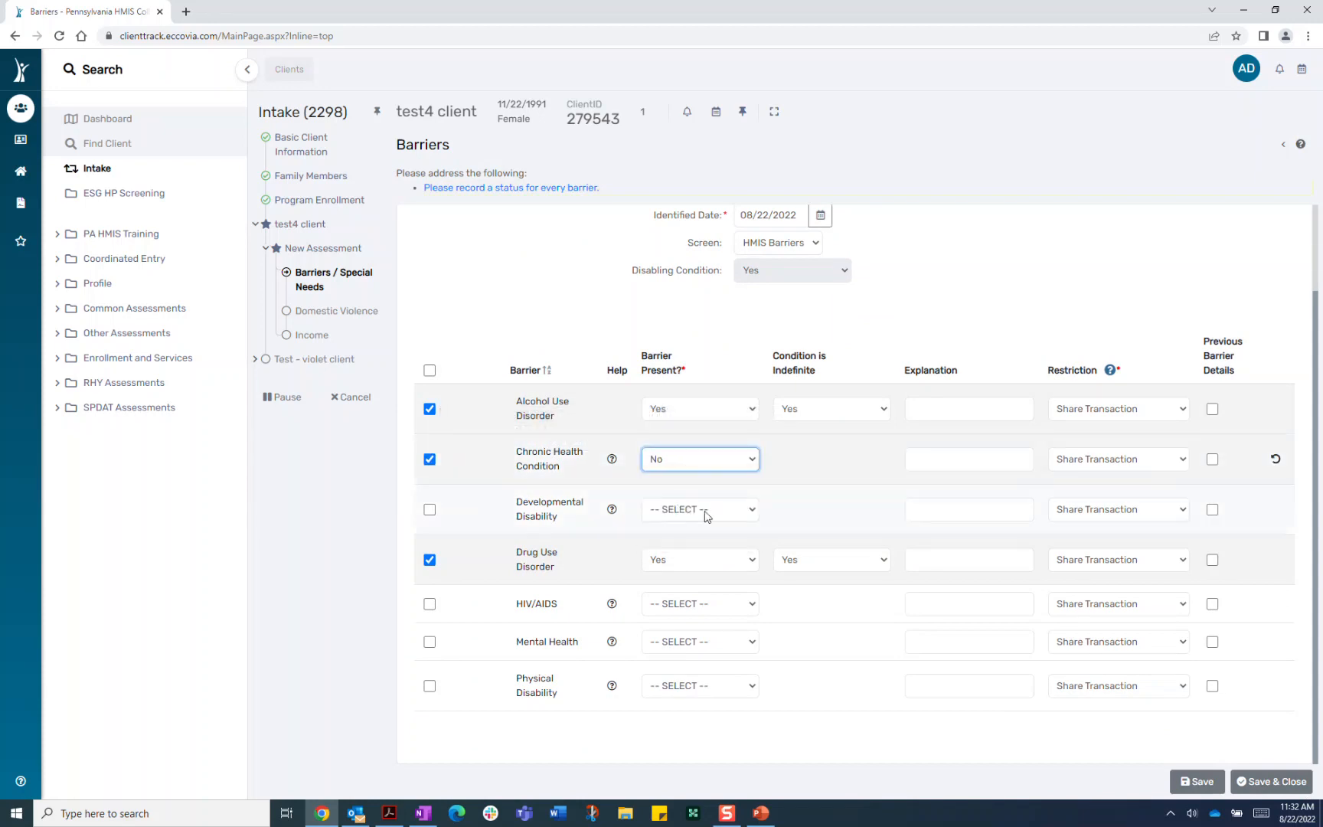
click(703, 511)
click(707, 553)
click(709, 605)
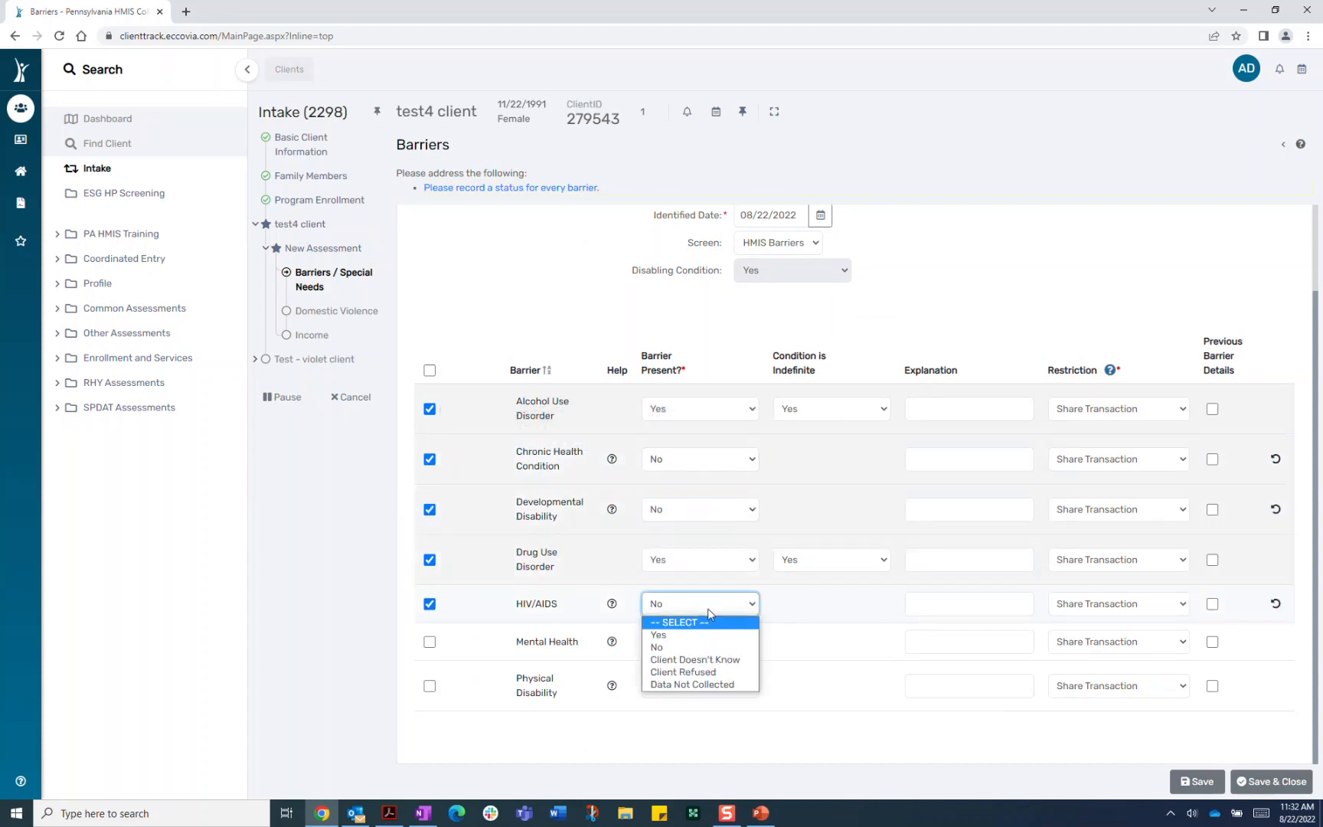
click(693, 640)
click(696, 647)
click(693, 685)
click(693, 690)
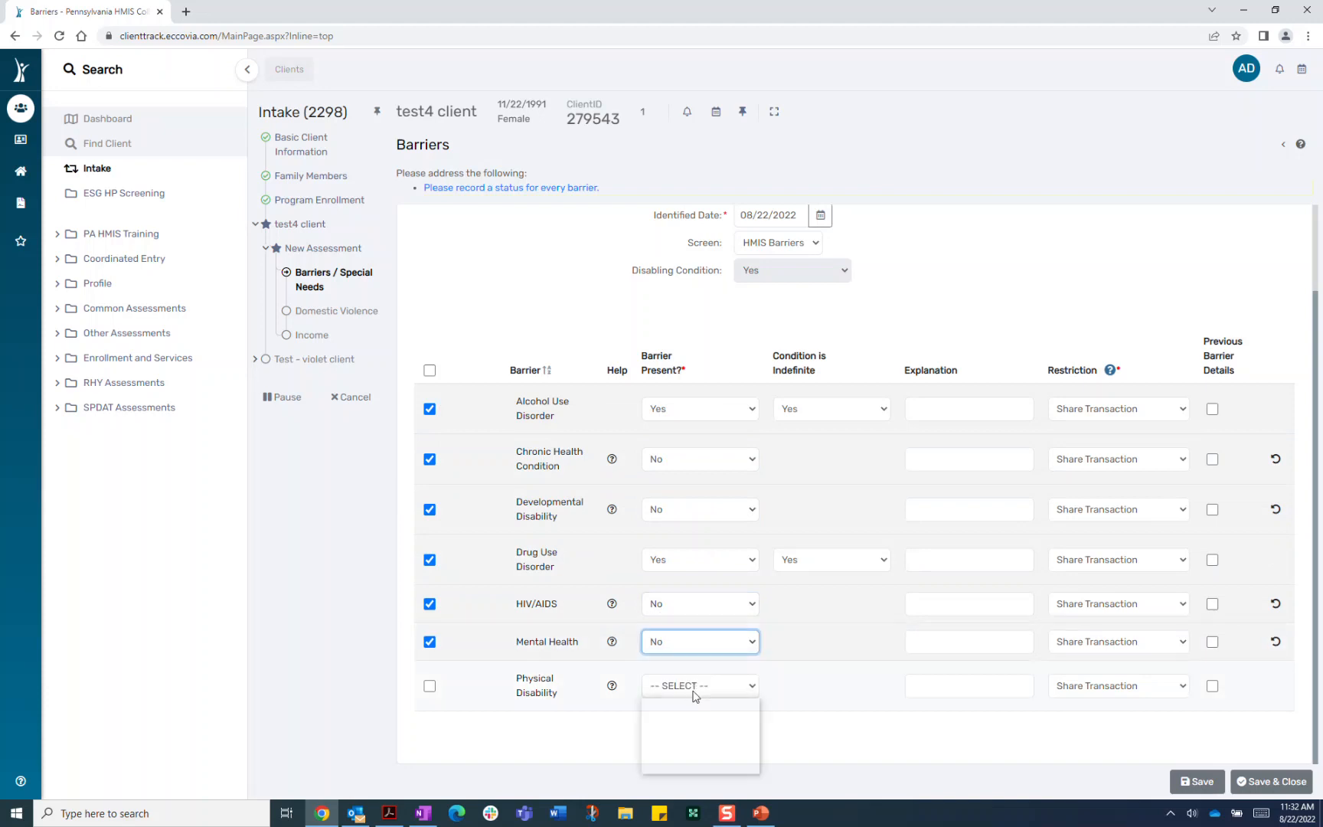
click(691, 734)
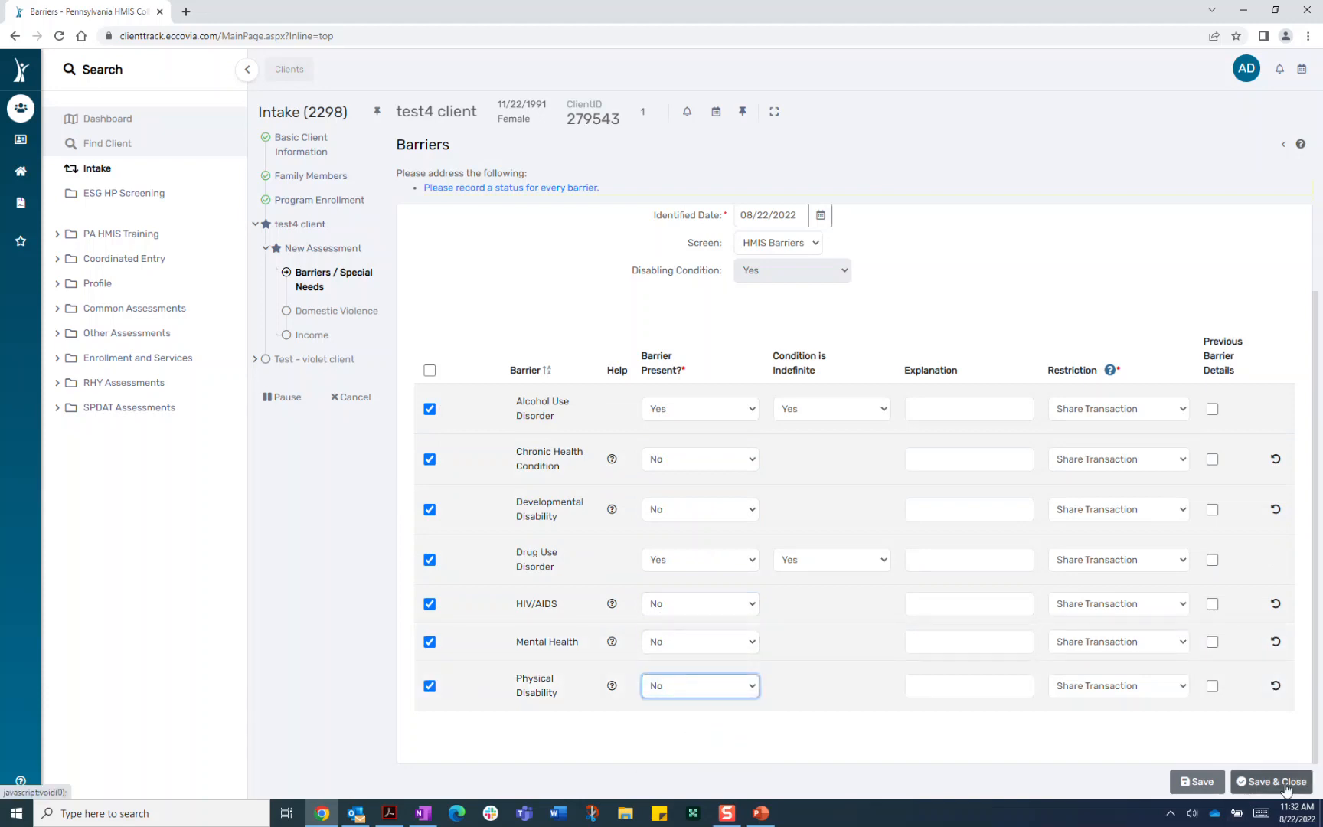
click(1271, 781)
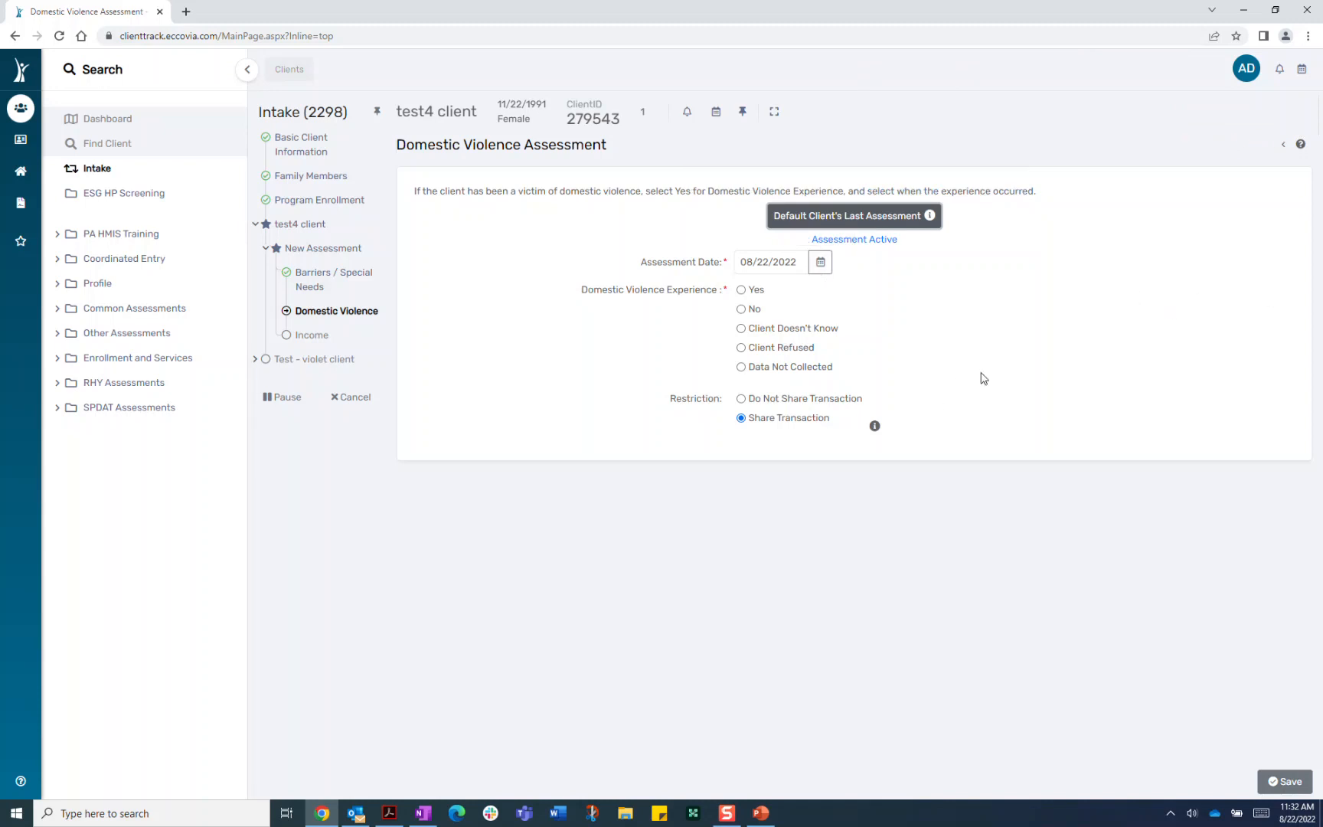
Answer No for Domestic Violence Experience and save to reach the Income form
click(741, 309)
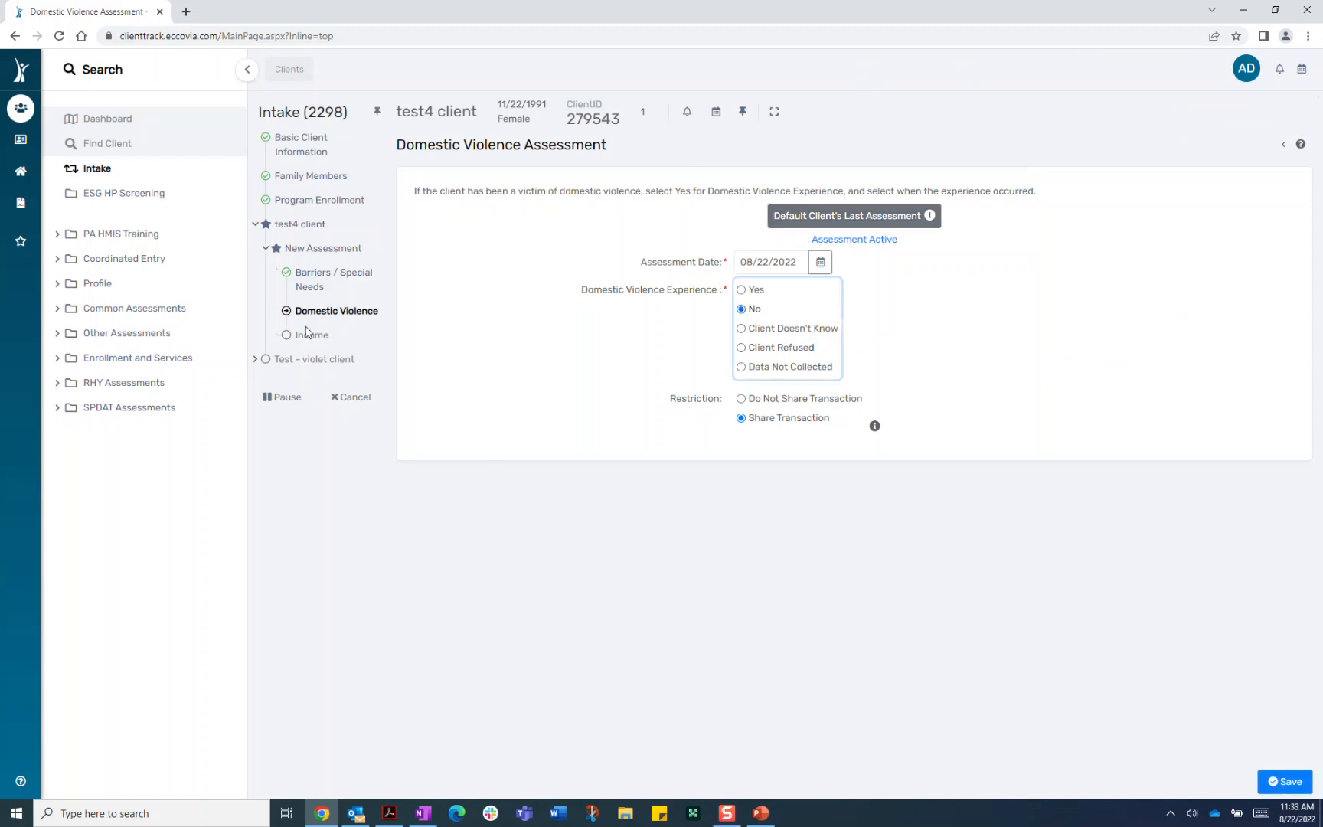
click(1271, 780)
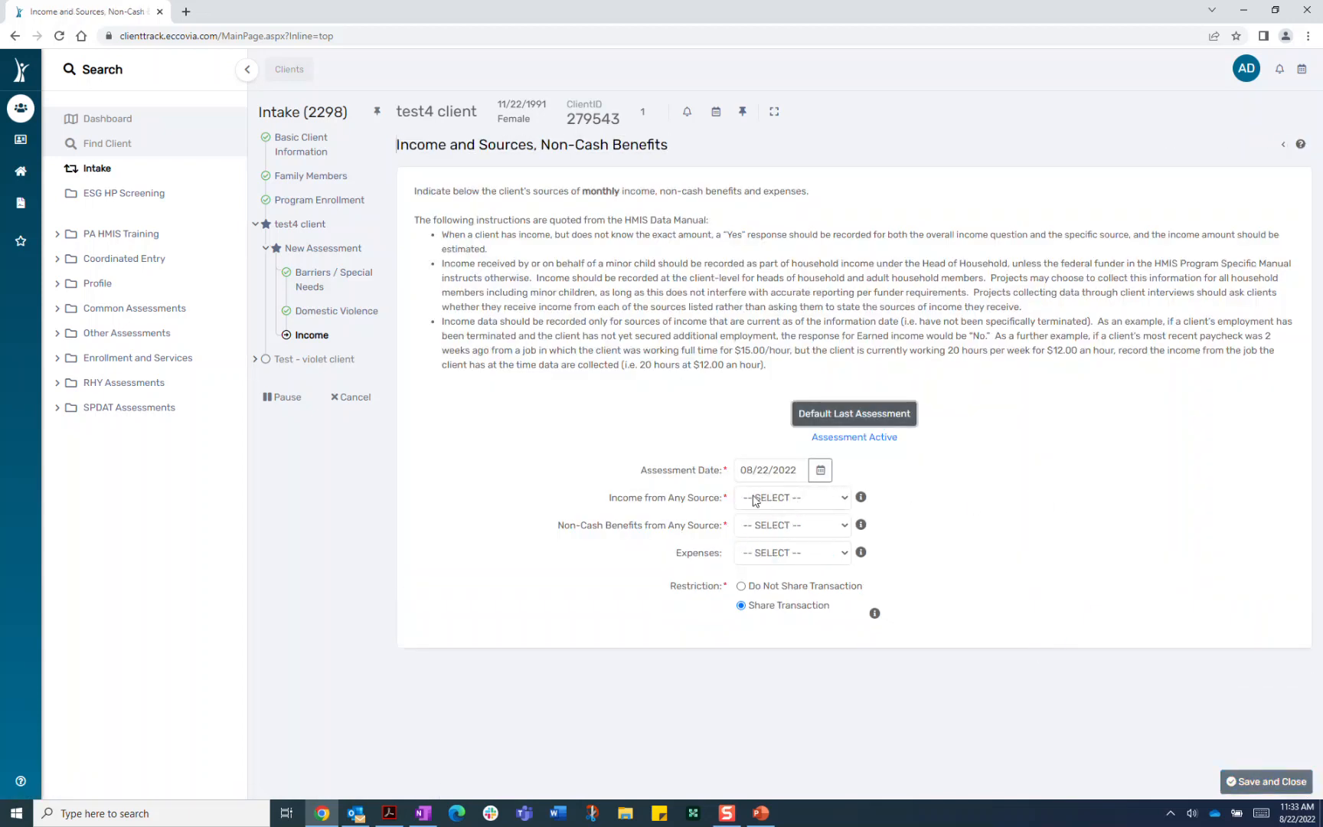
Set Income from Any Source, Non-Cash Benefits from Any Source and Expenses all to Yes
click(793, 499)
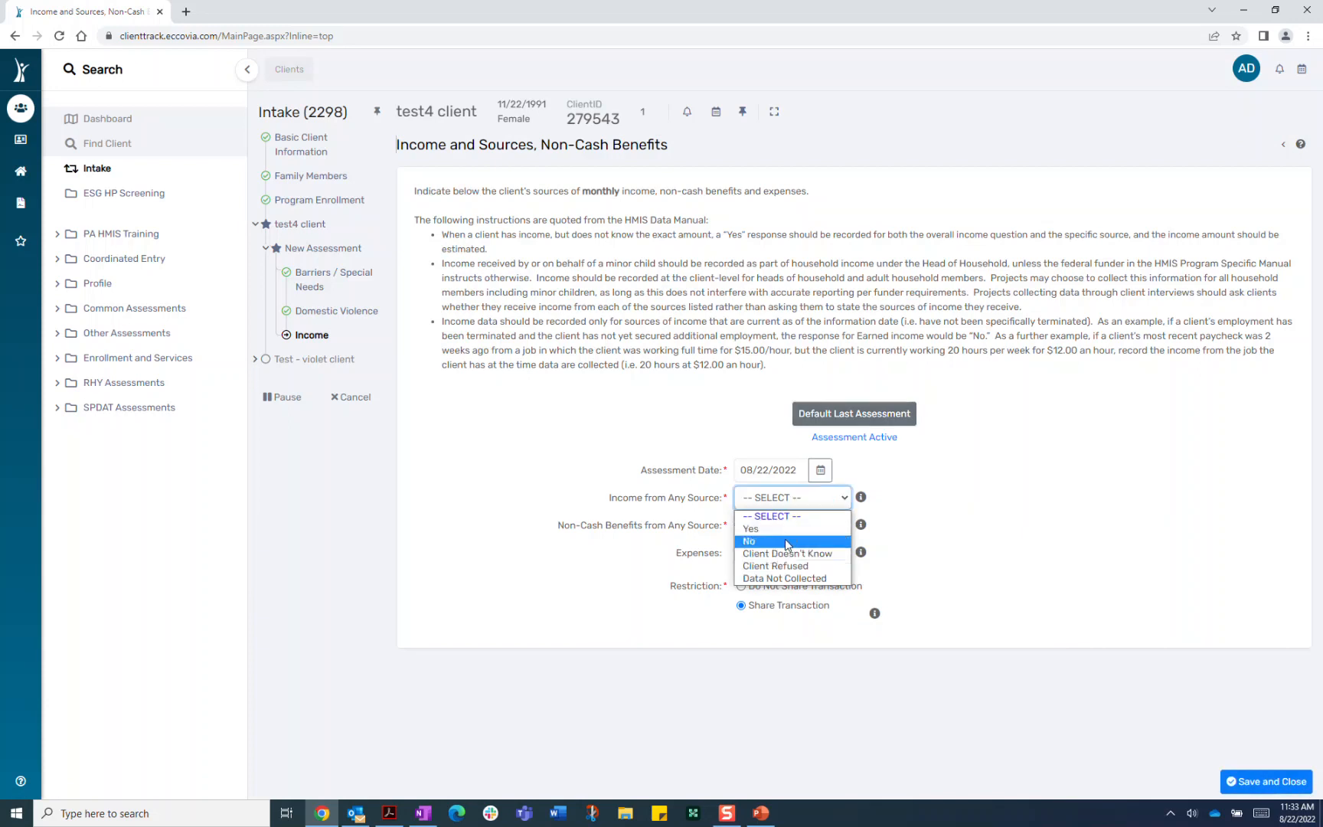
click(777, 529)
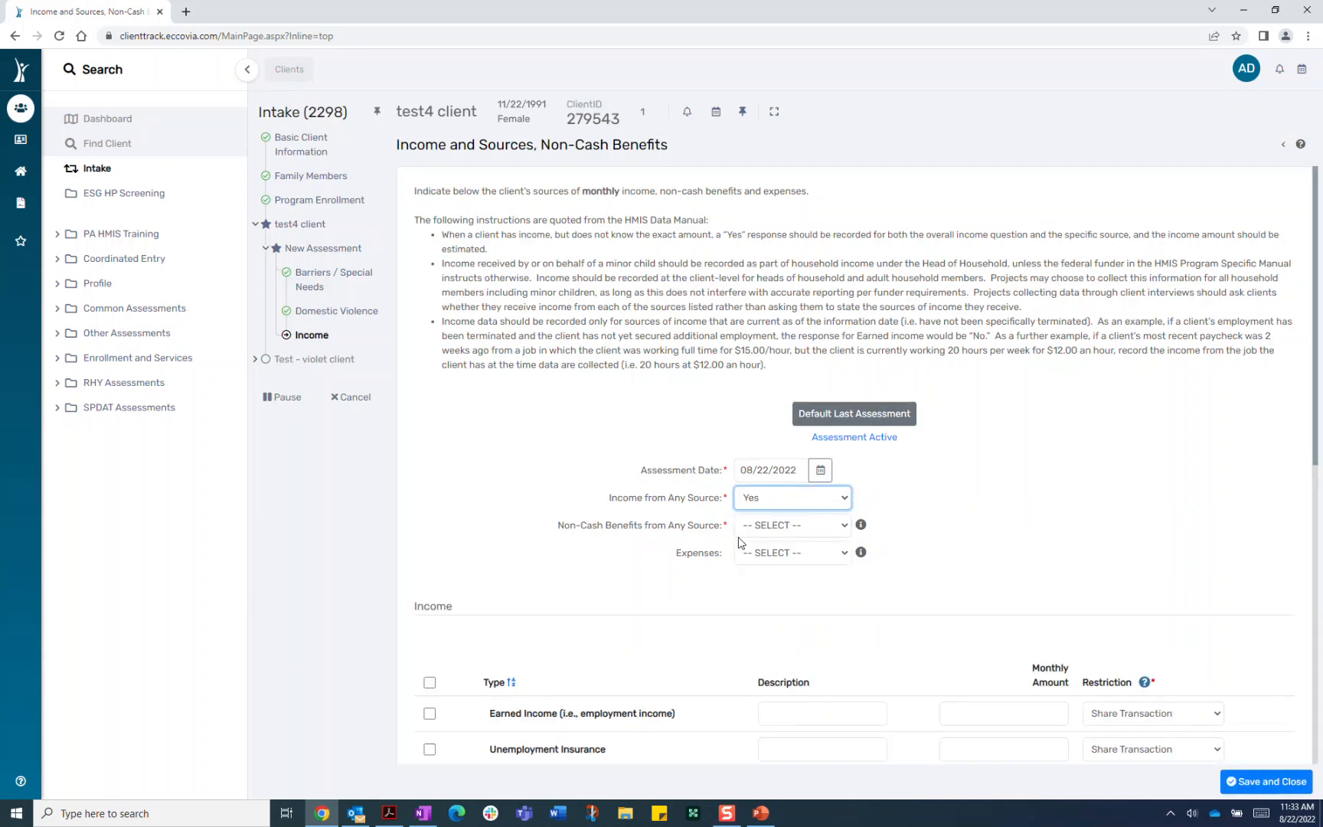
click(778, 527)
click(779, 558)
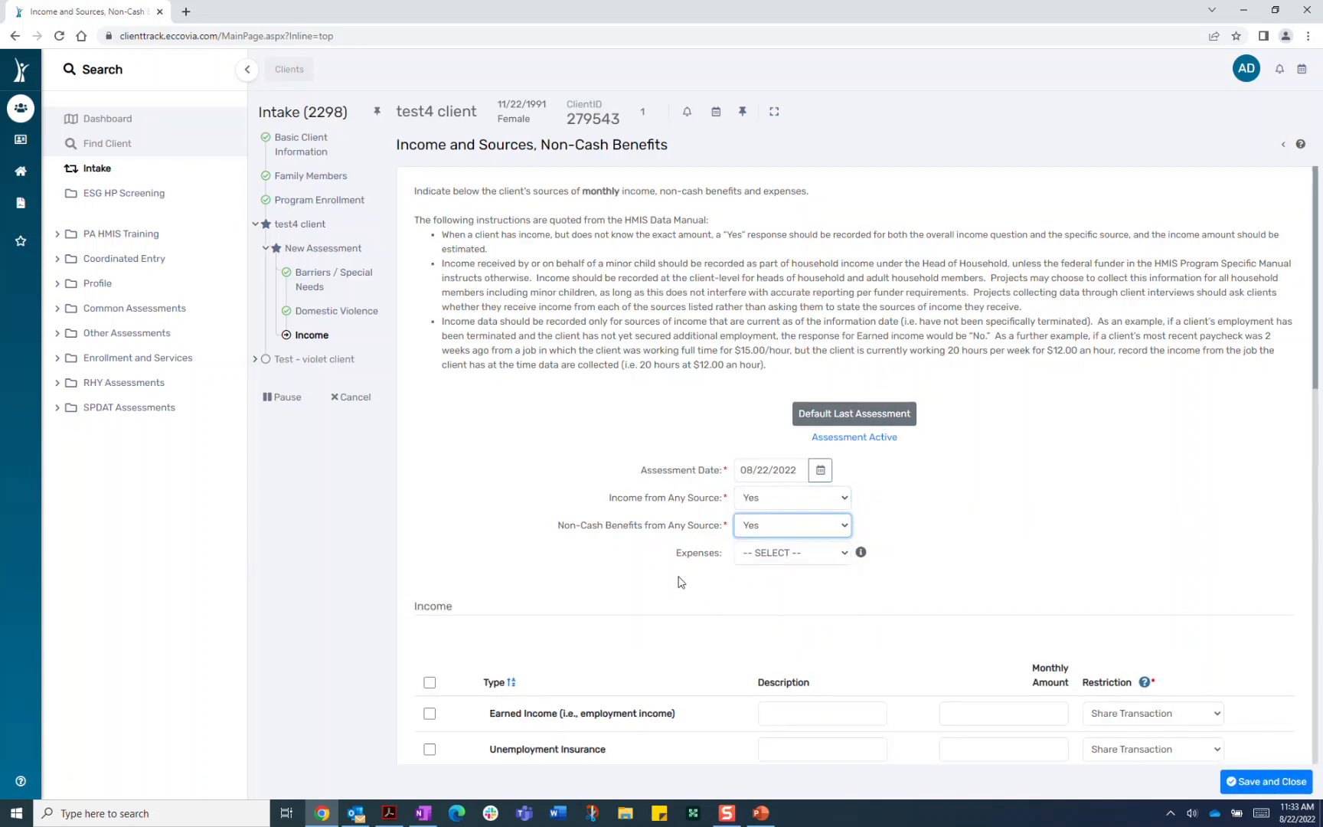
click(797, 564)
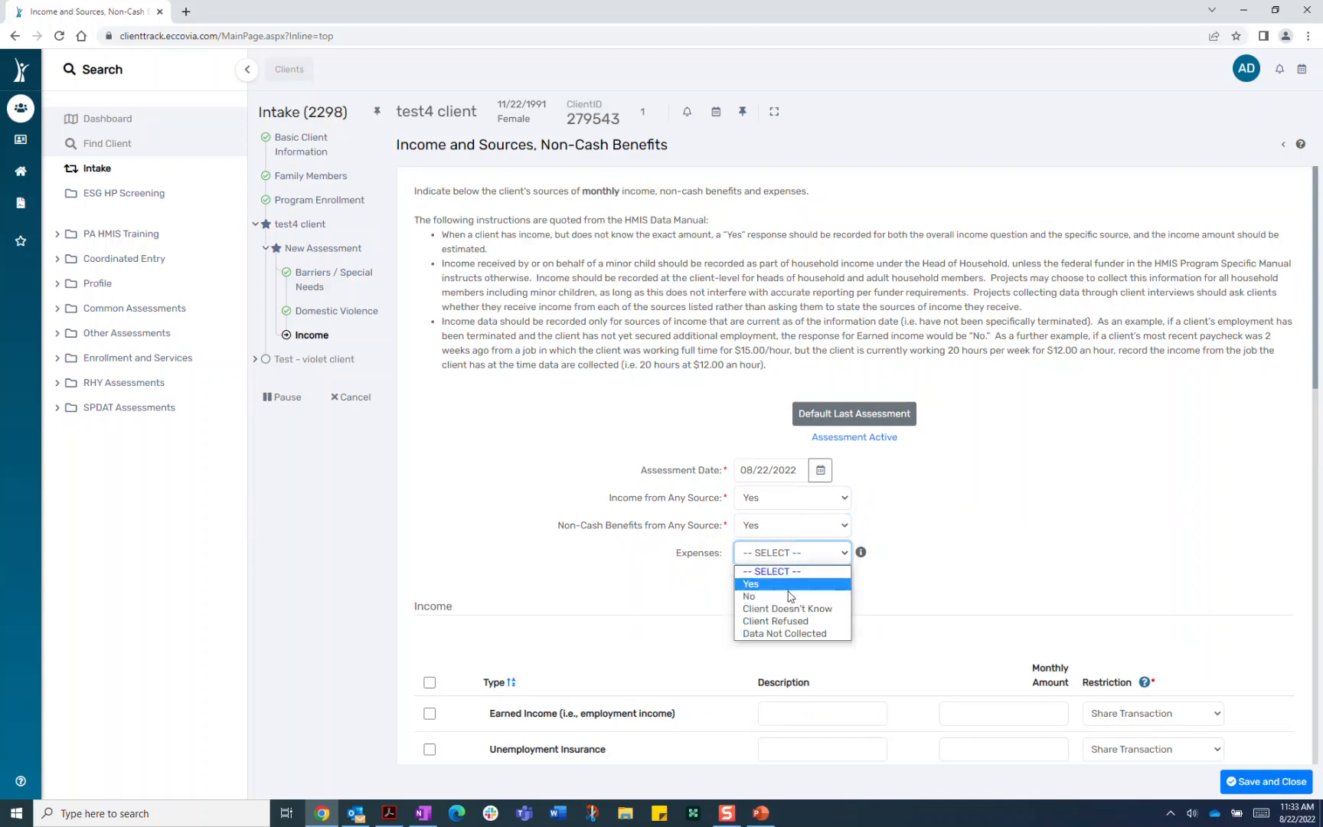
click(783, 586)
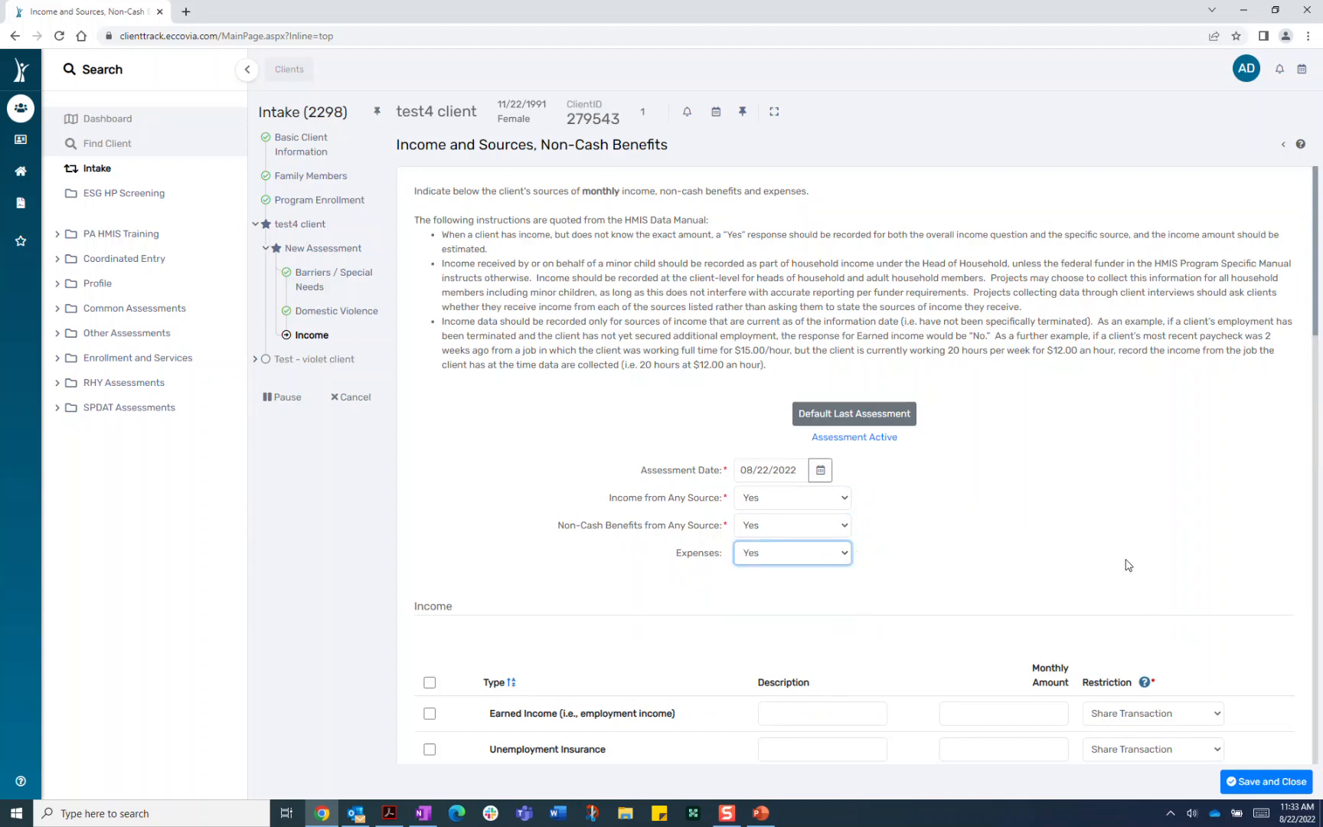
scroll(1111, 567, down, 5)
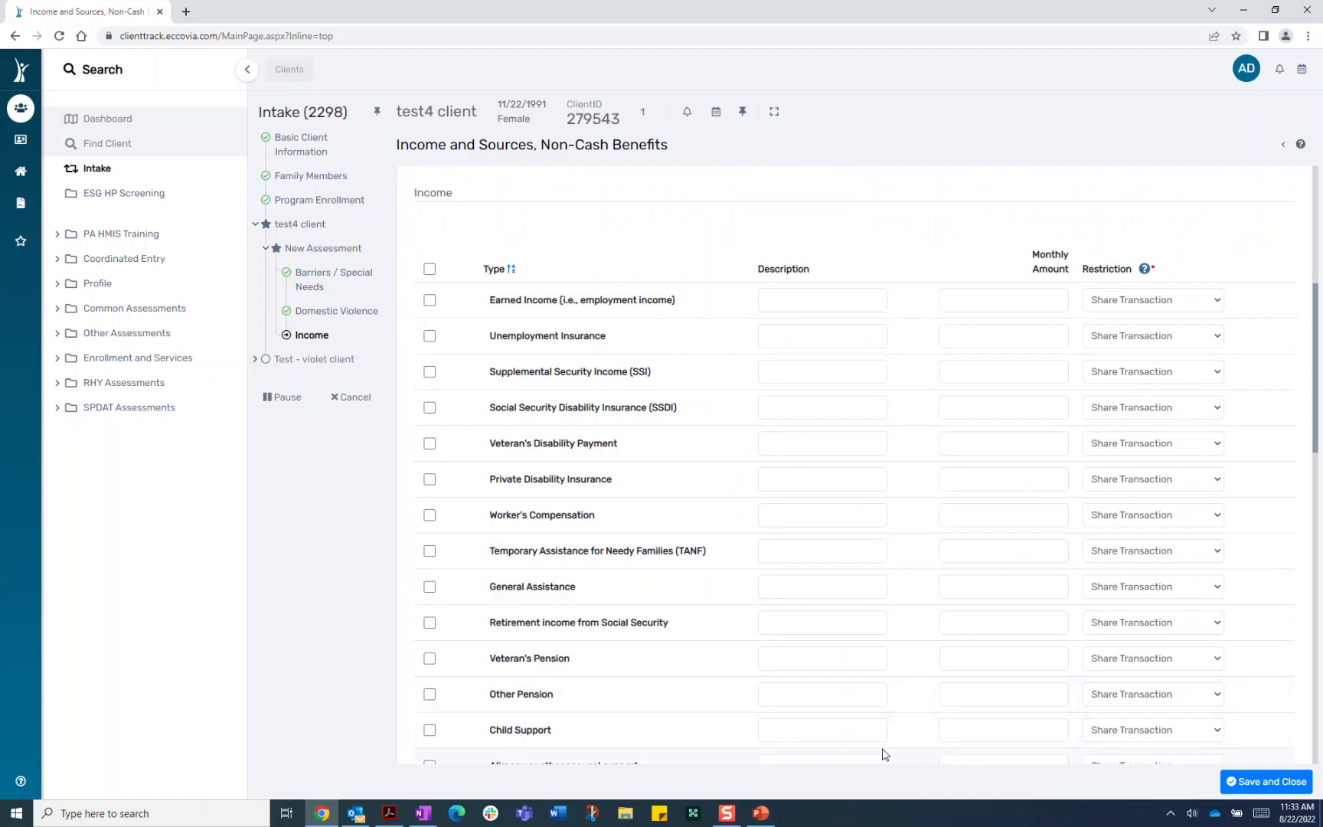
Record $1,200 monthly Earned Income and $750 in SNAP benefits
scroll(882, 754, down, 5)
scroll(881, 748, up, 5)
click(430, 301)
click(1040, 297)
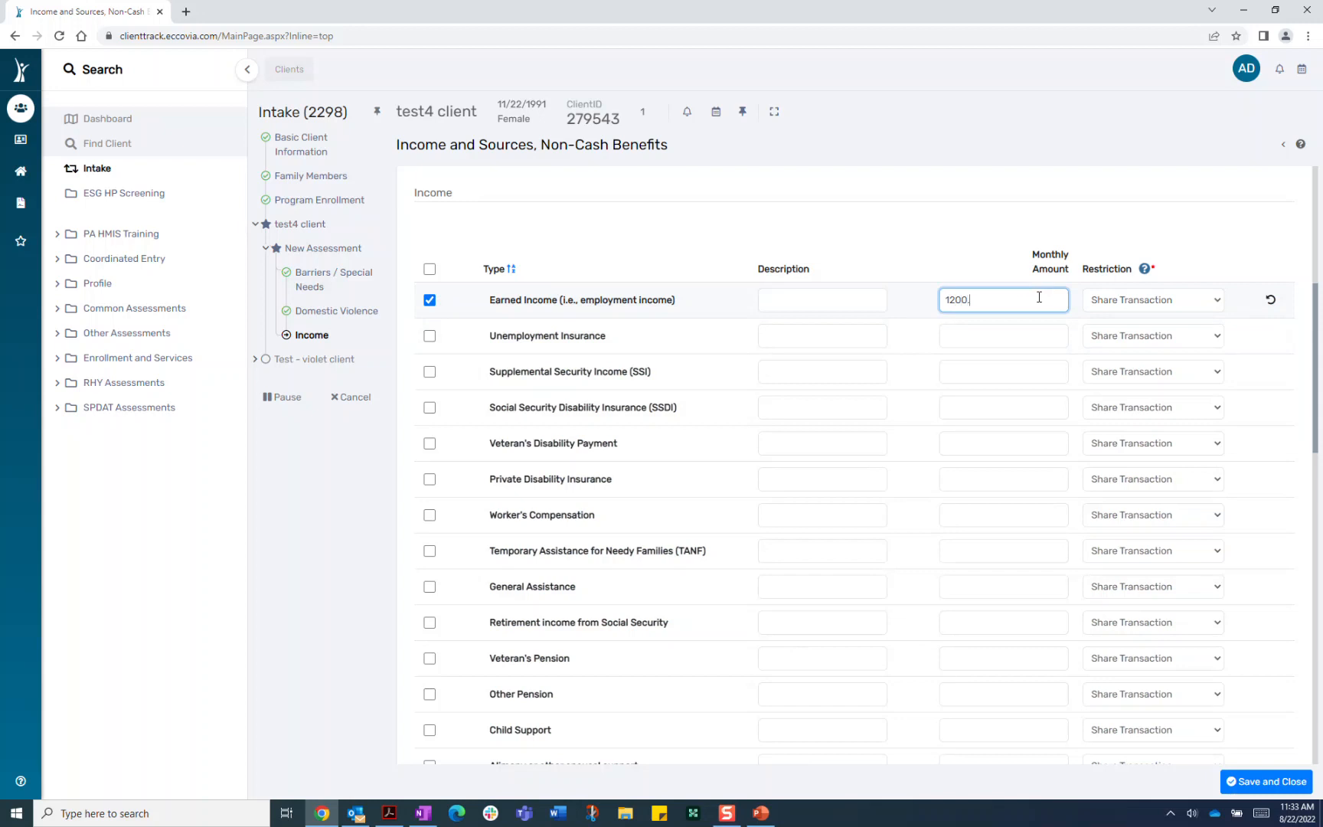
scroll(872, 479, down, 5)
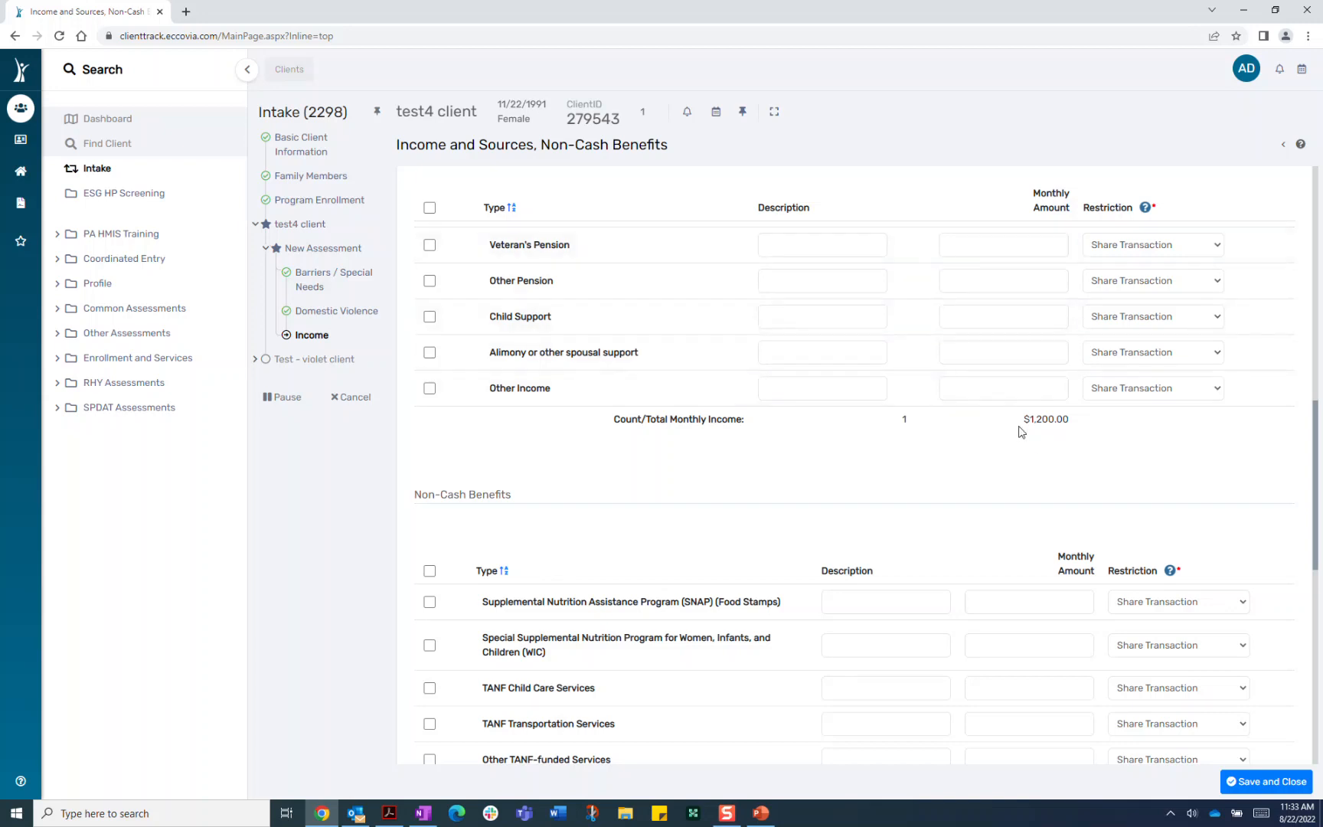
scroll(844, 492, down, 3)
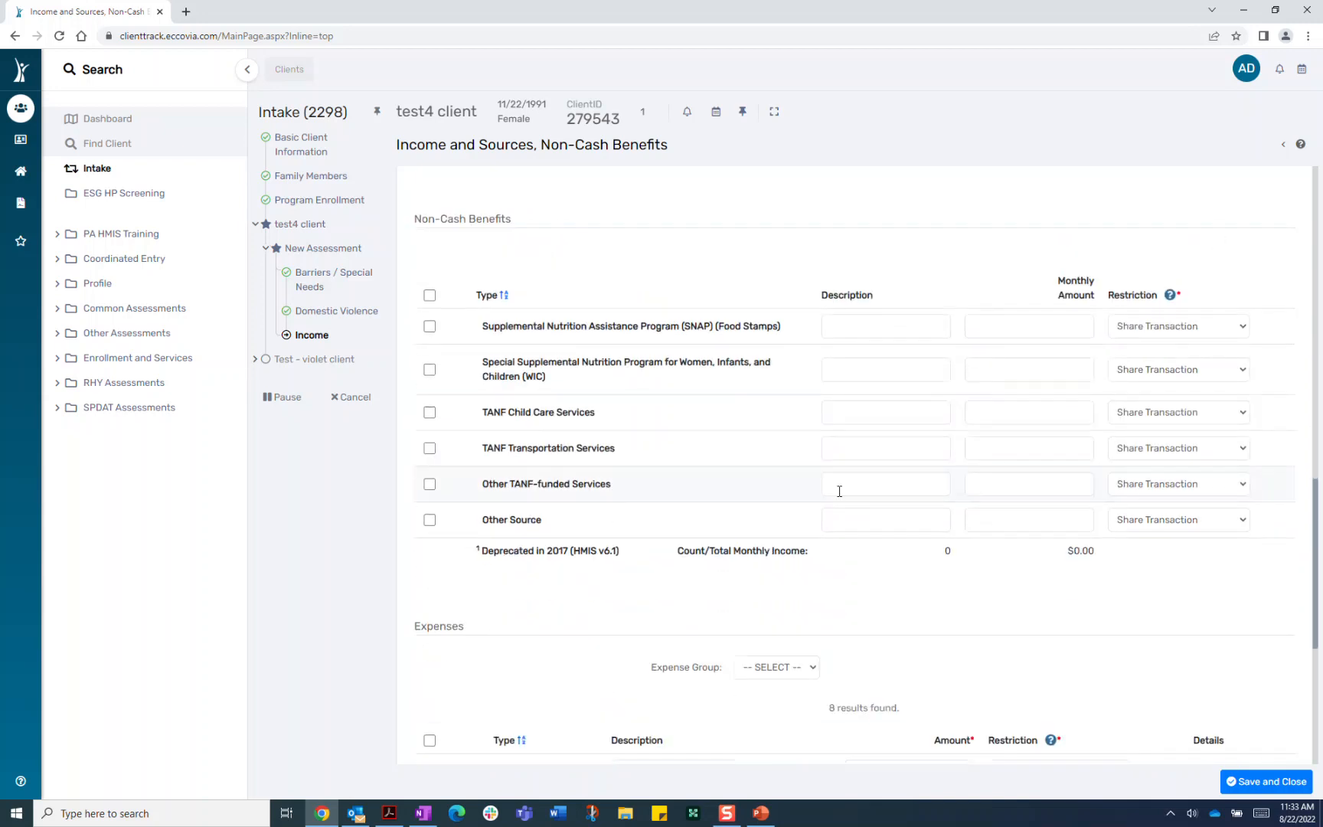
click(430, 327)
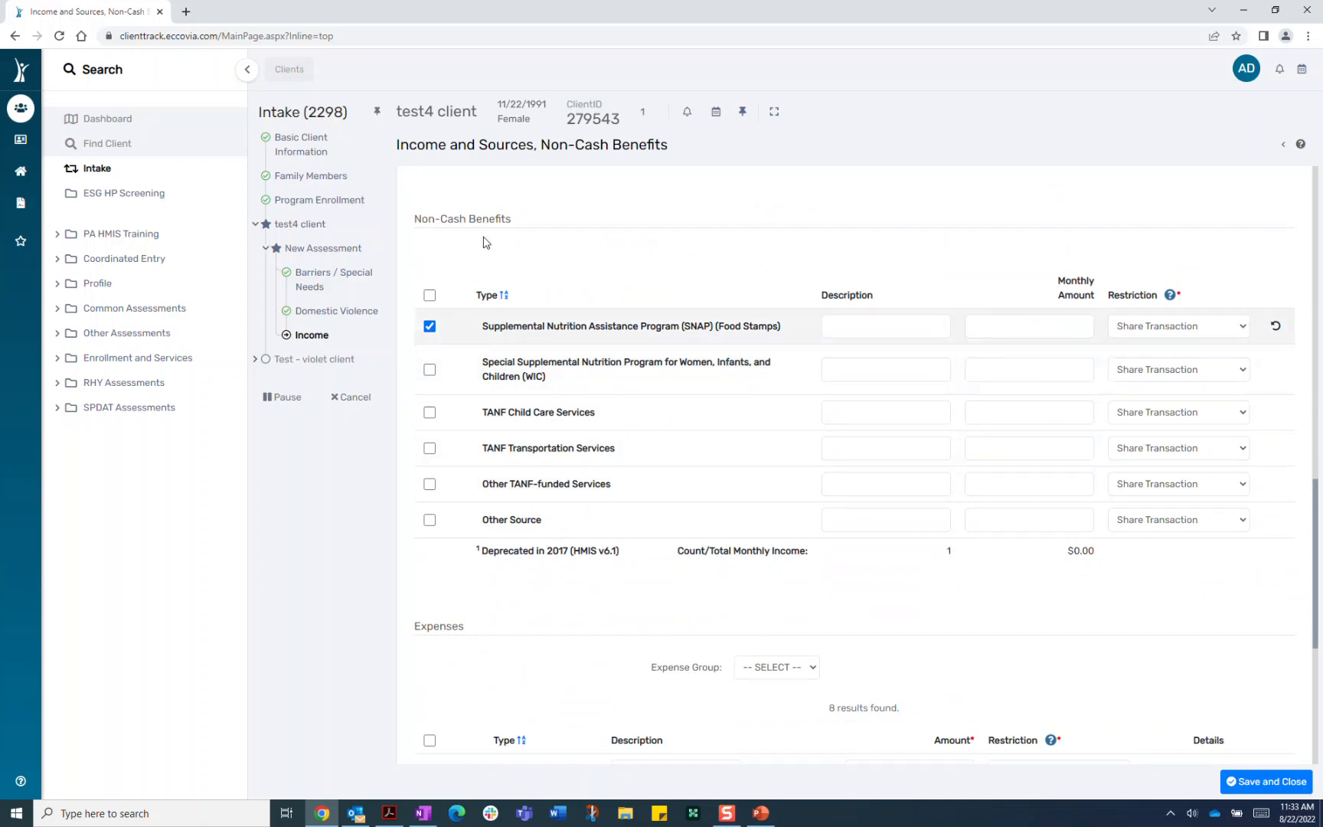
click(1075, 329)
text(750.0)
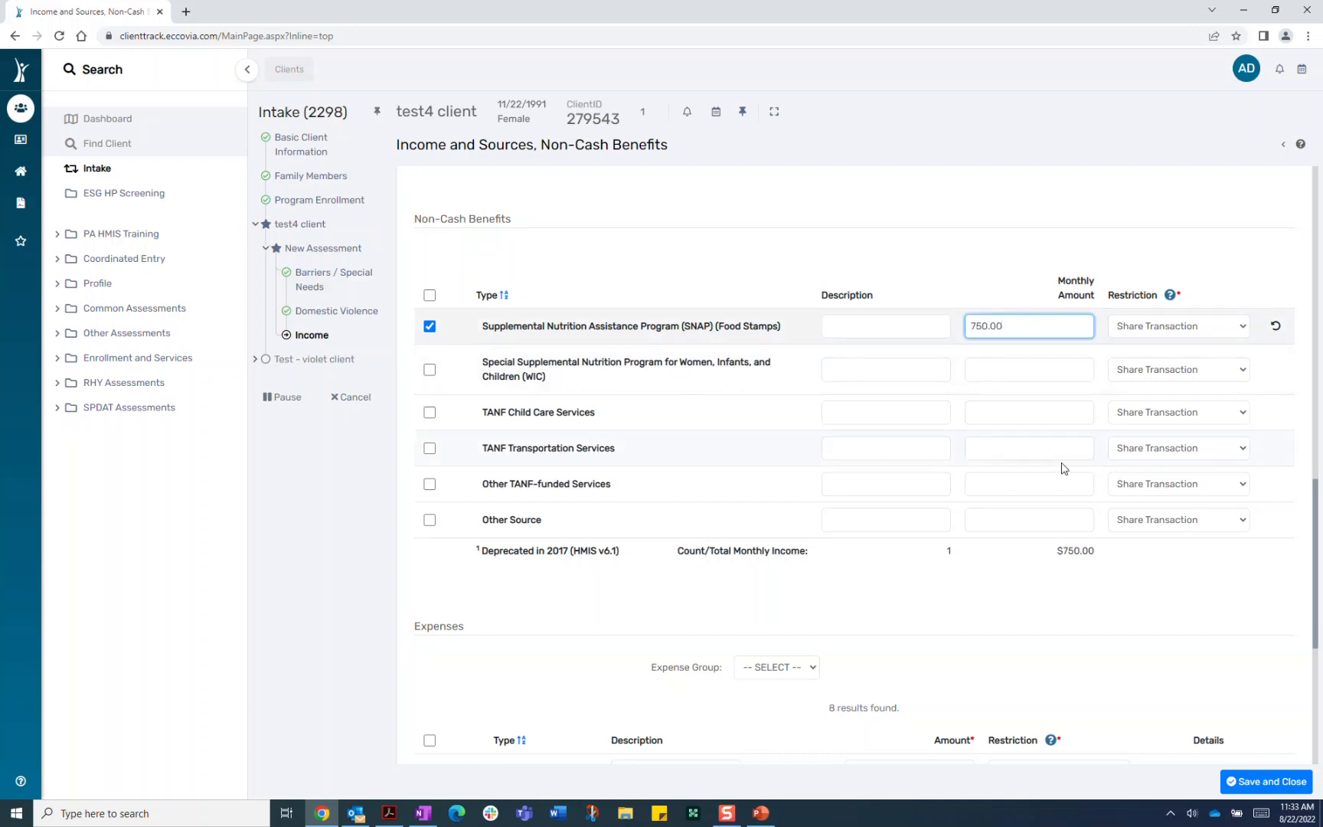
Add an Automotive Car Payment expense of $450 and save the income assessment
scroll(977, 711, down, 5)
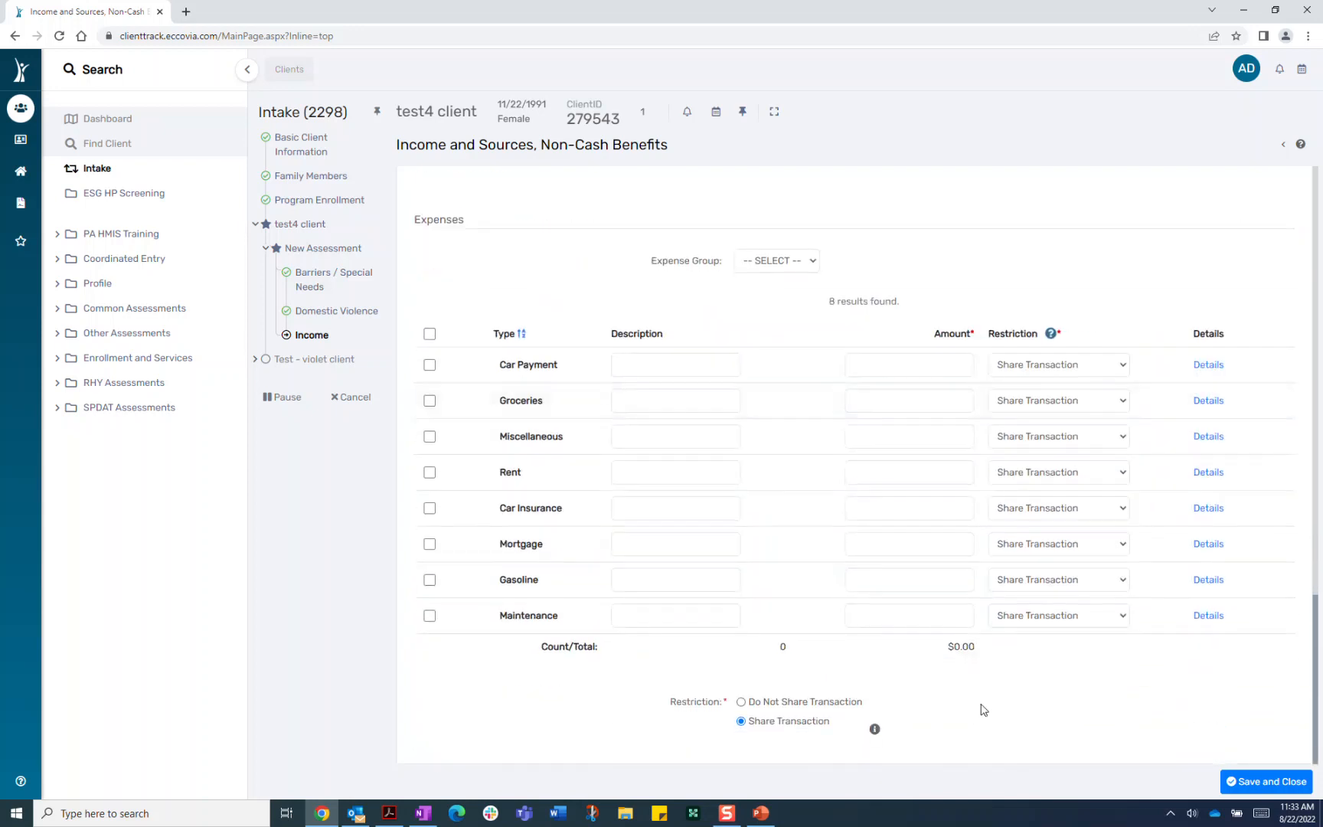
click(814, 260)
click(769, 304)
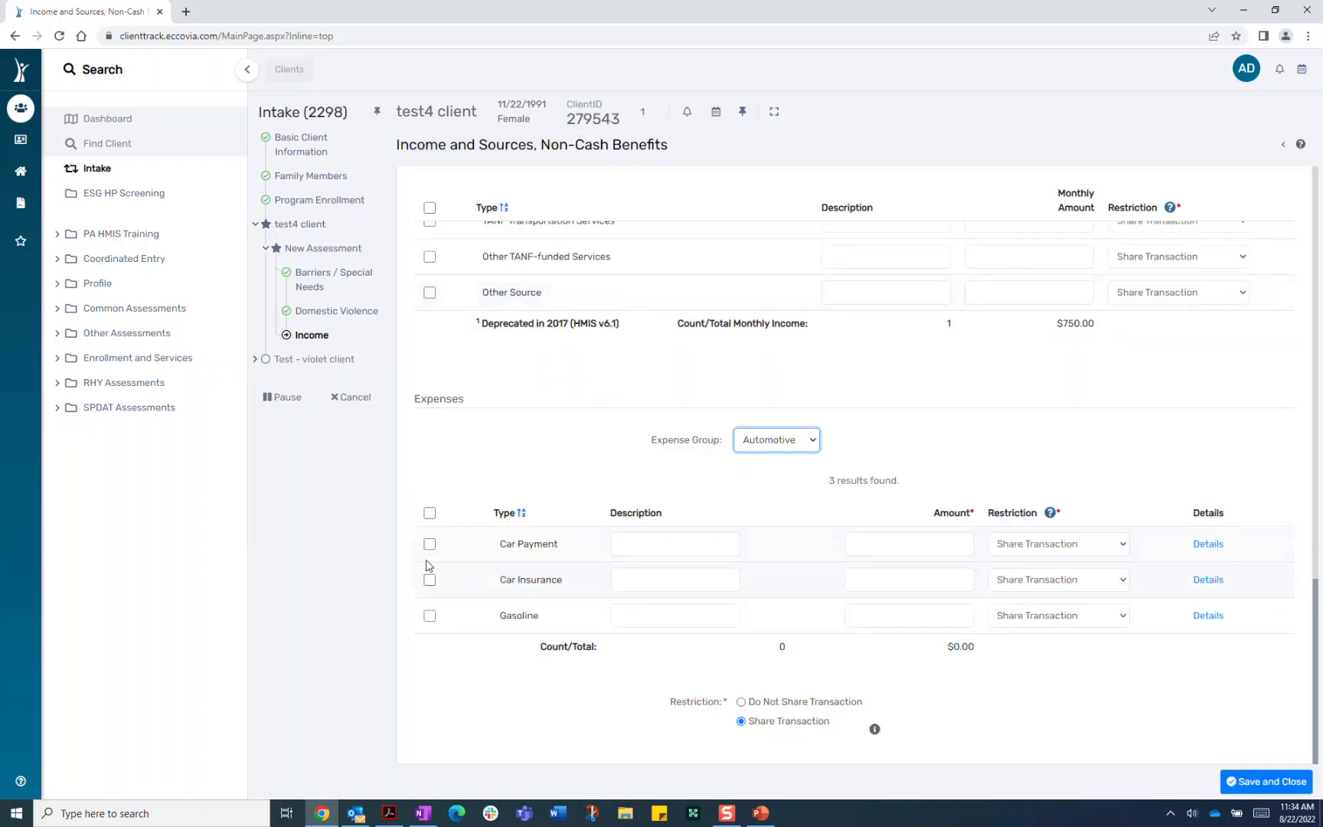
click(429, 545)
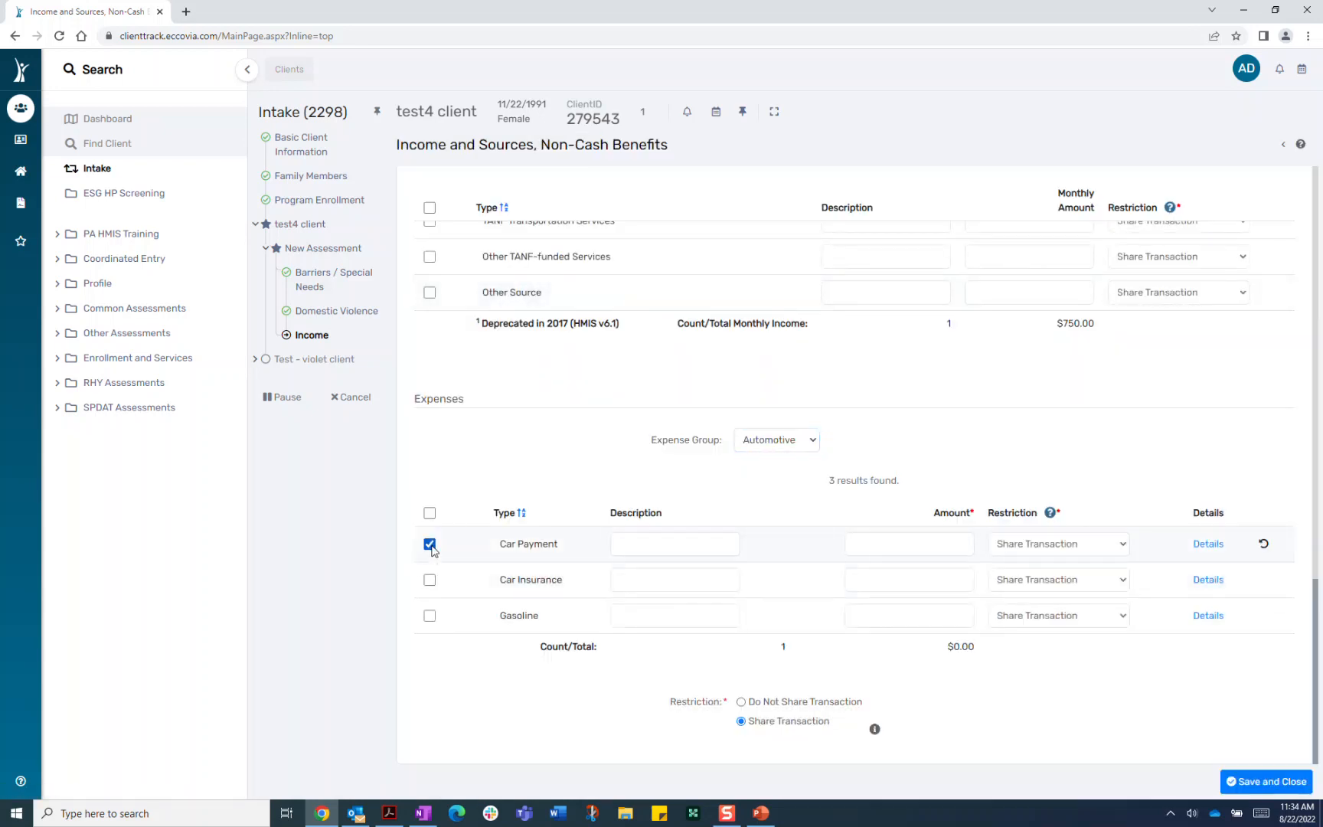
click(925, 546)
text(450.)
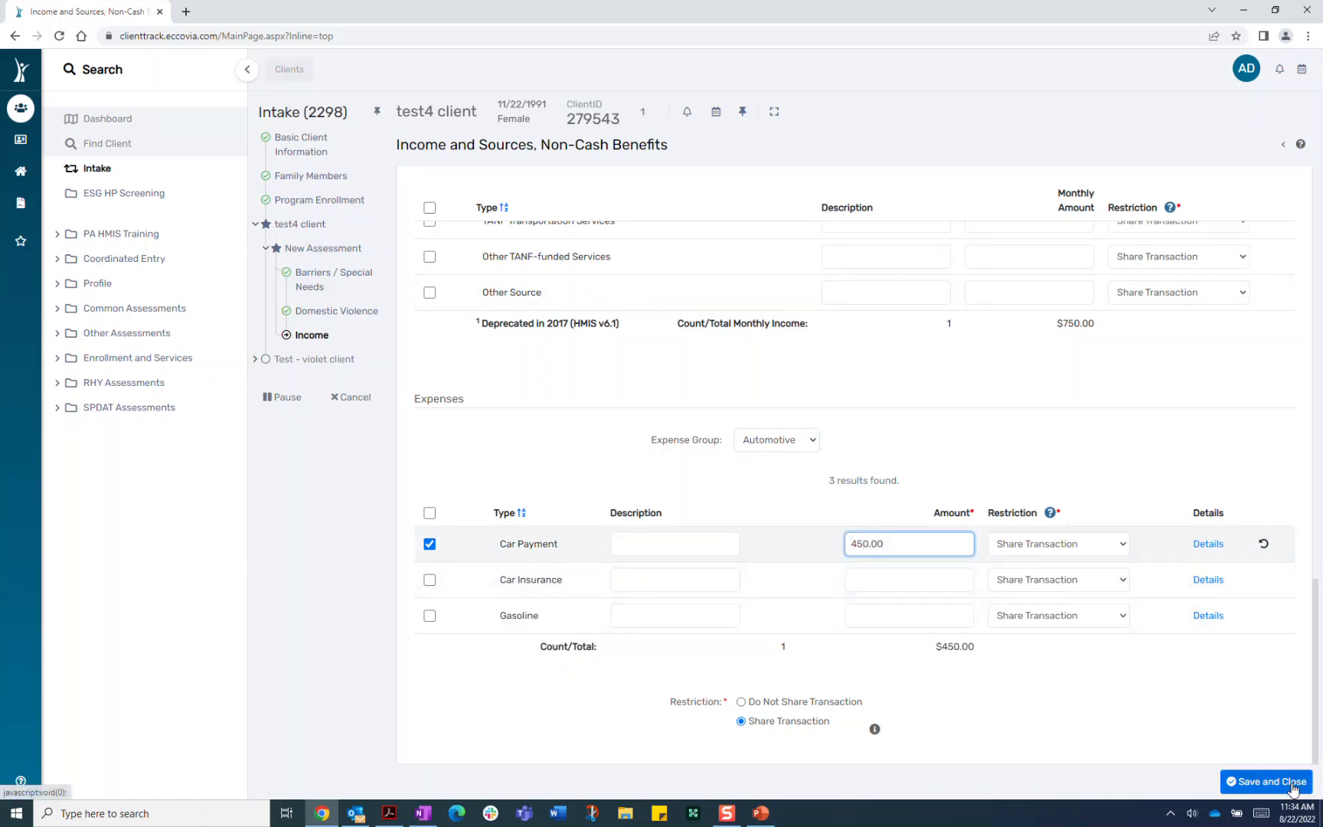
click(1267, 781)
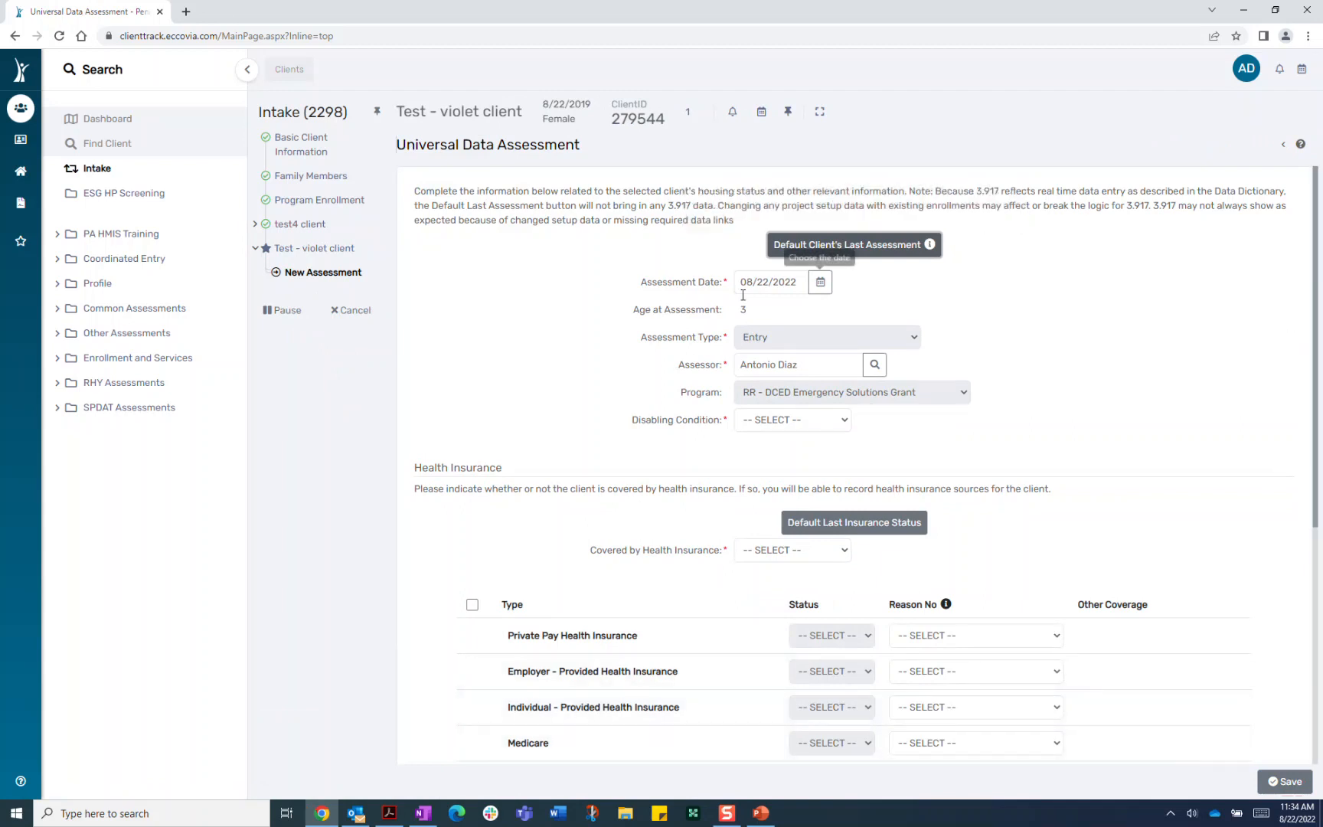
Set the child's Disabling Condition to No and Covered by Health Insurance to Yes
click(819, 421)
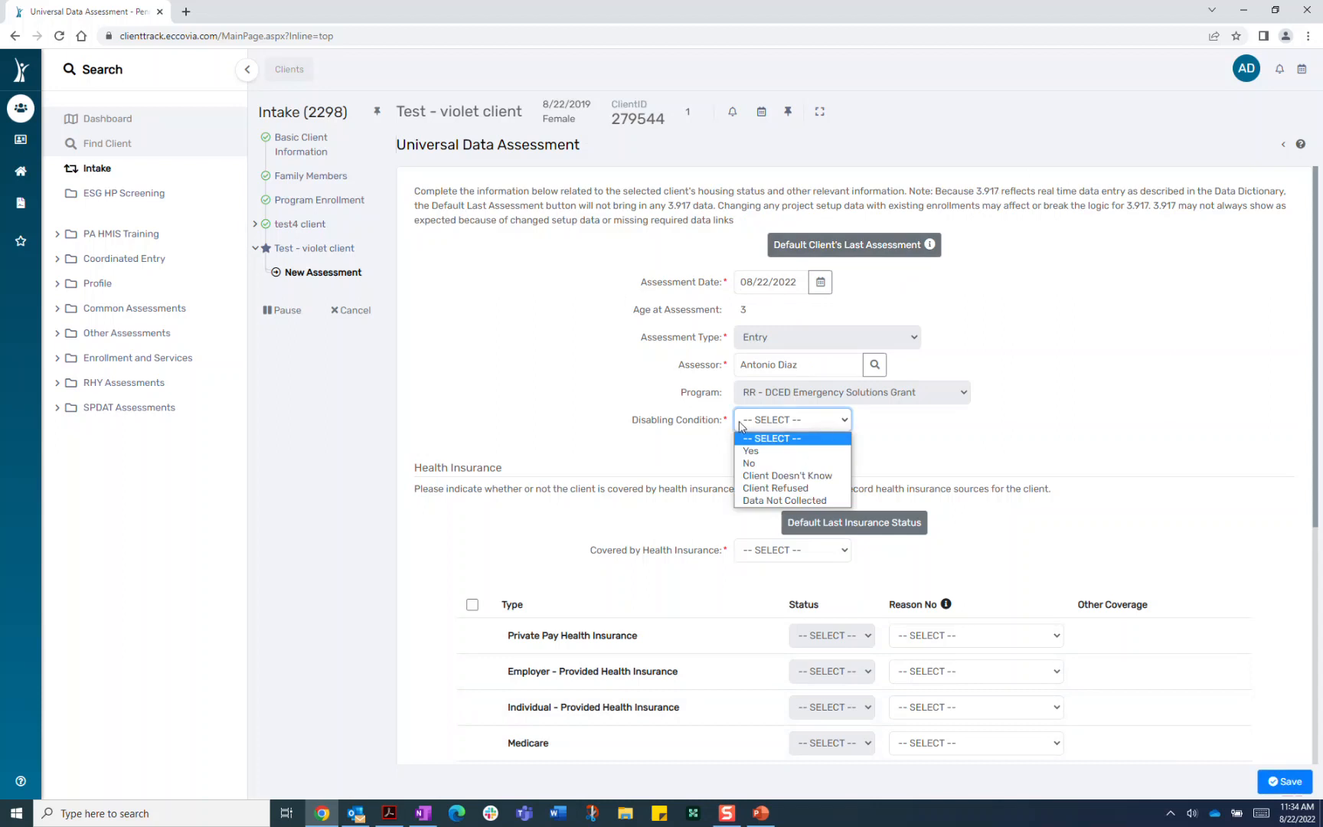
click(769, 468)
scroll(1087, 508, down, 5)
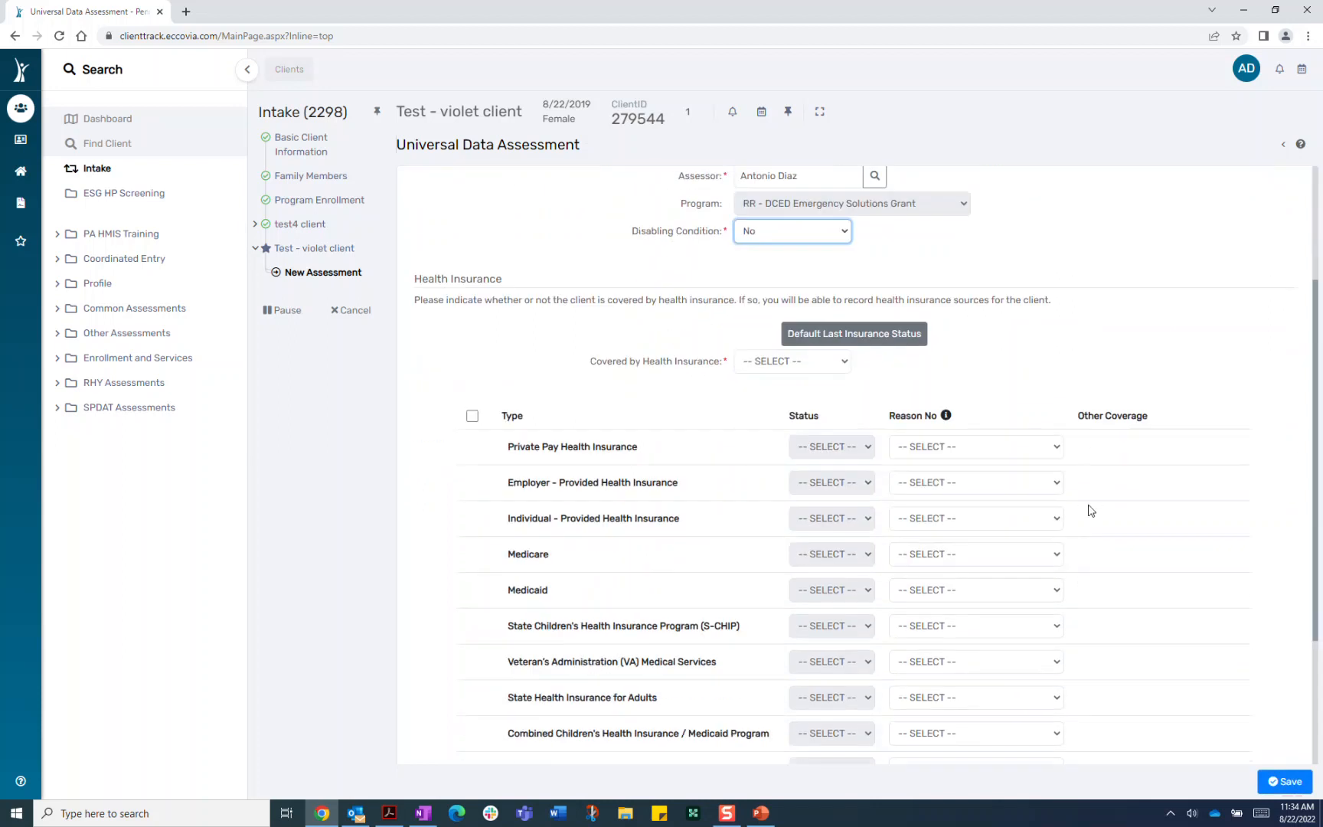
click(778, 215)
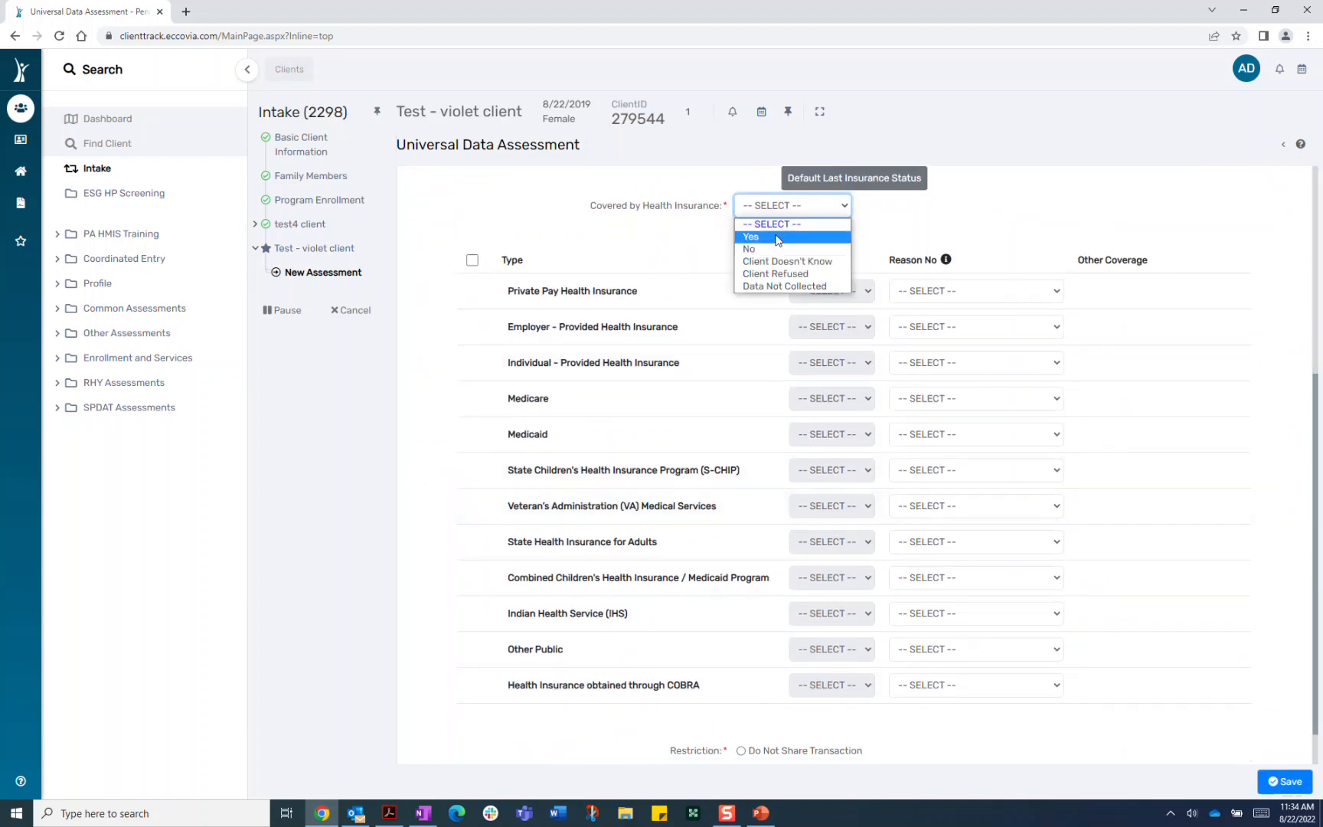
click(777, 240)
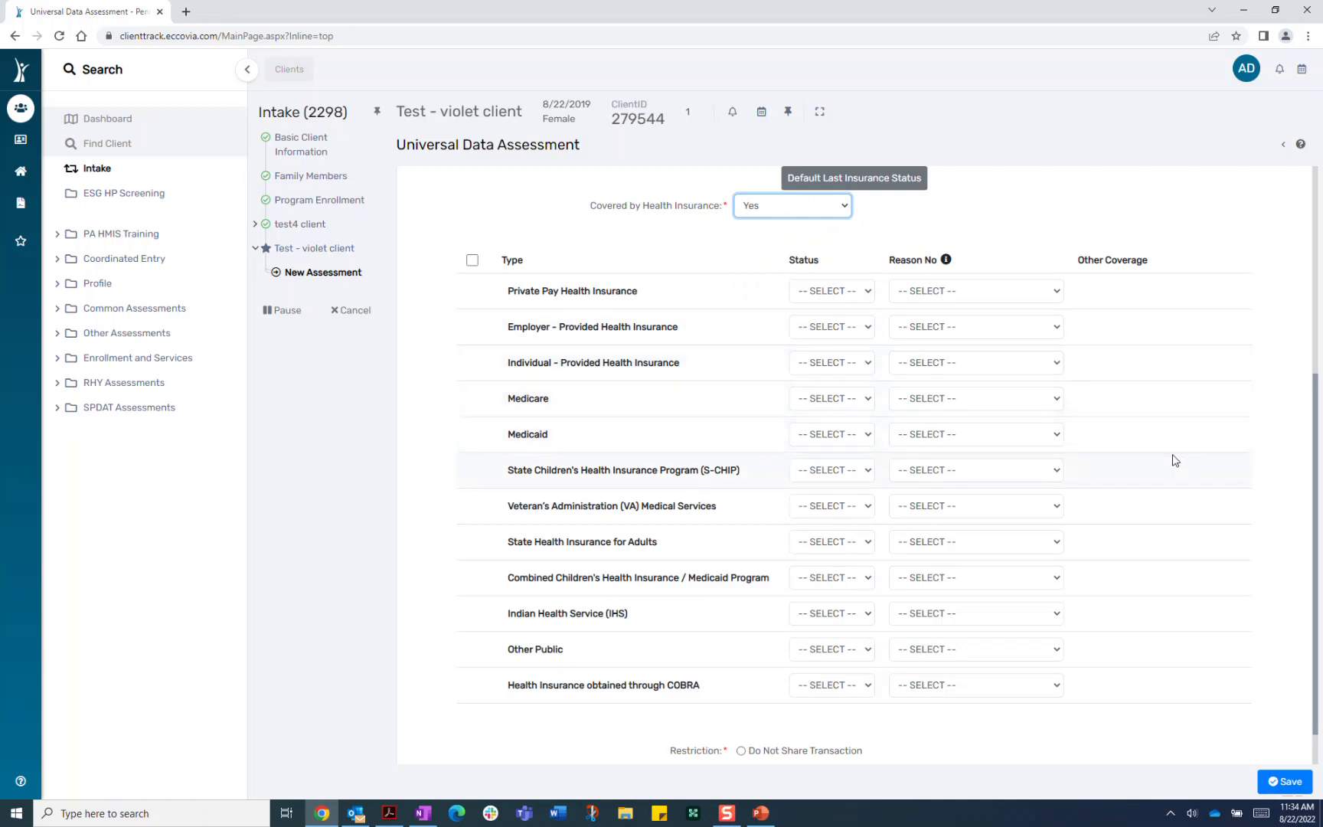
Mark Medicaid and S-CHIP coverage as Yes and save the assessment
click(842, 438)
click(845, 468)
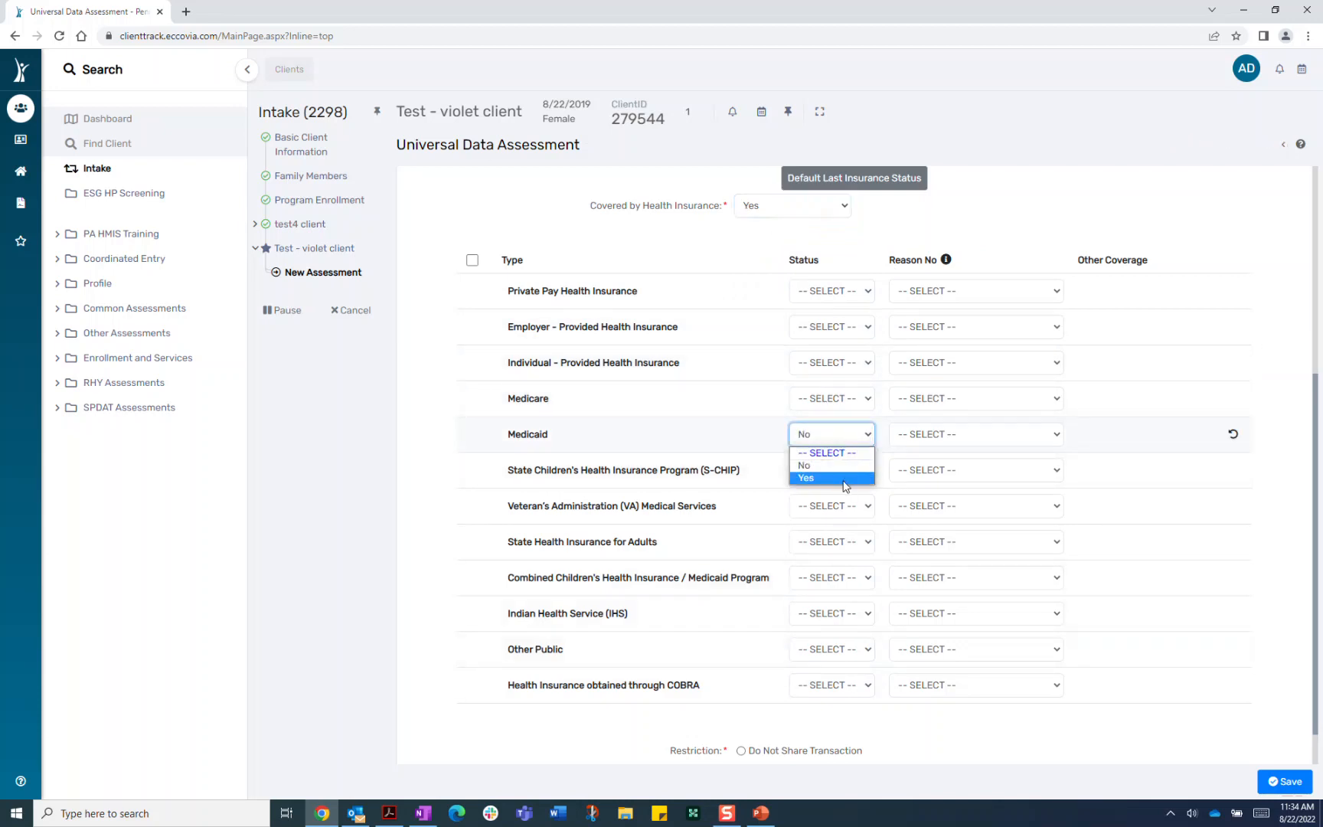
click(845, 478)
click(838, 470)
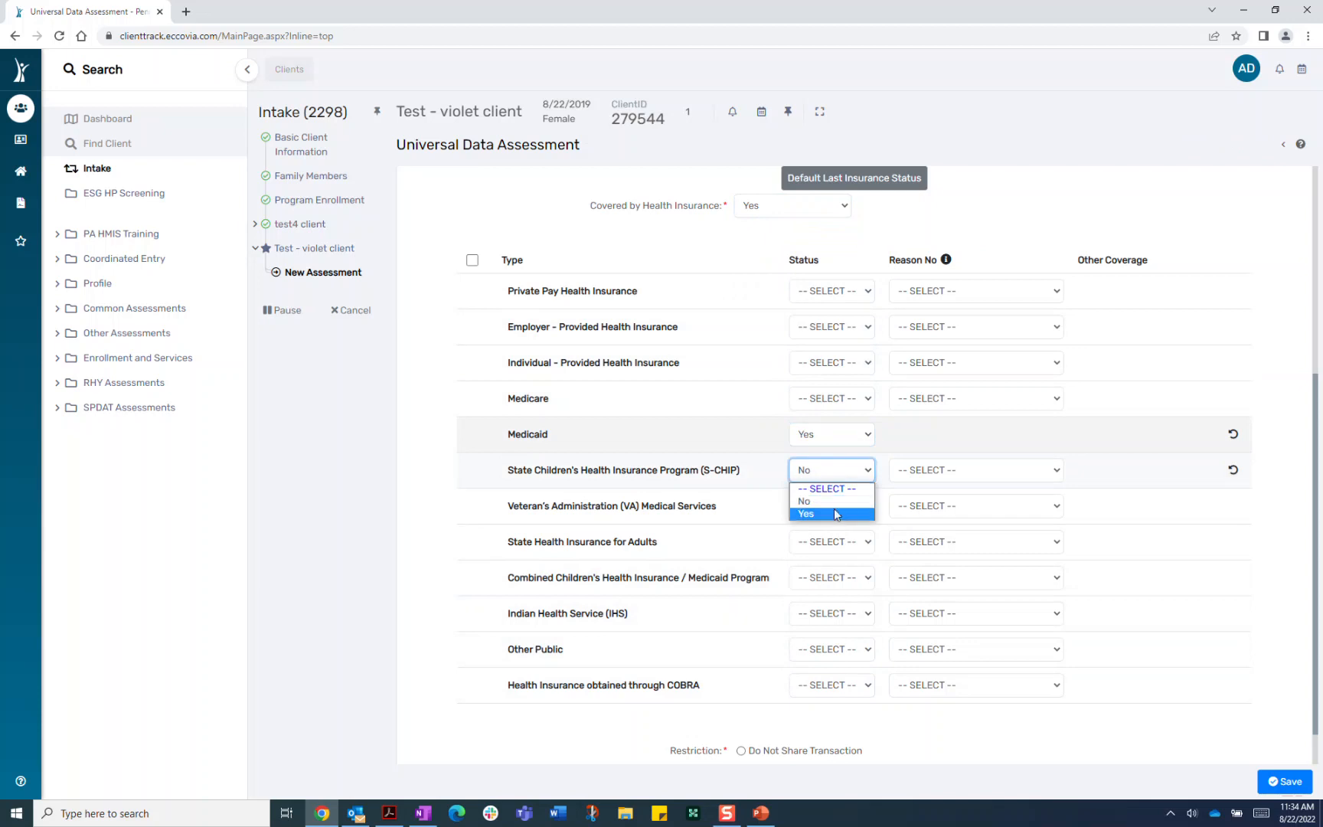
click(840, 515)
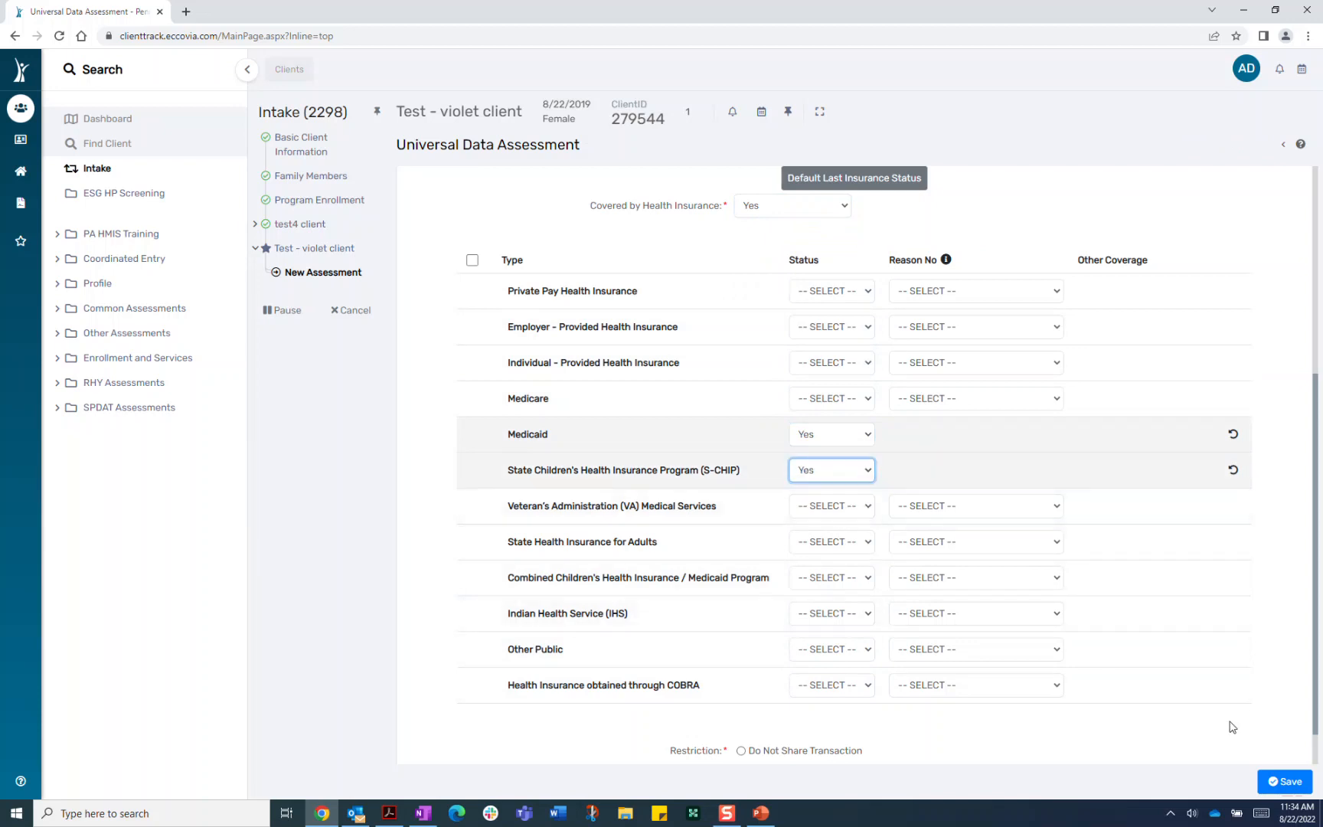
scroll(1231, 725, down, 1)
click(1285, 781)
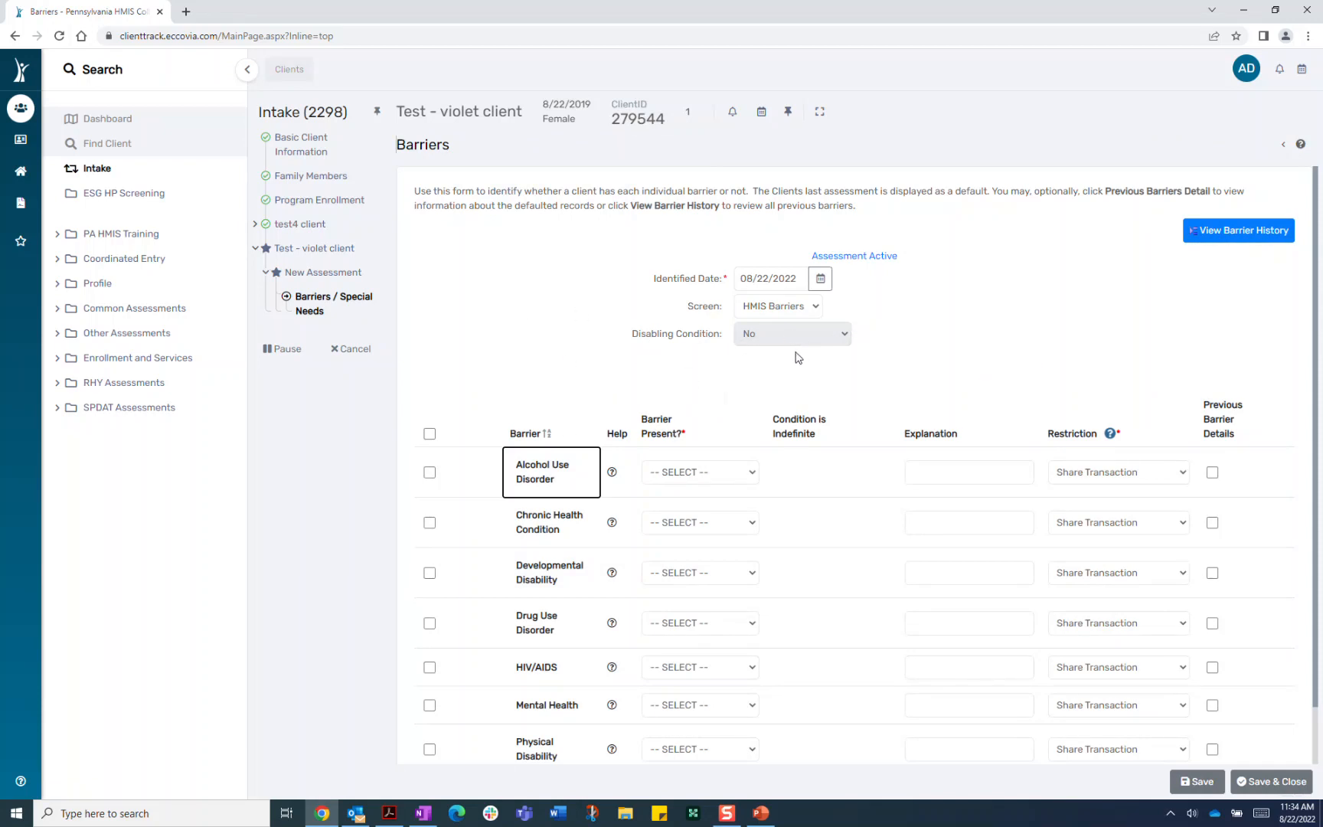
Set all seven barriers to No with the select-all checkbox, then save and close
scroll(872, 697, down, 1)
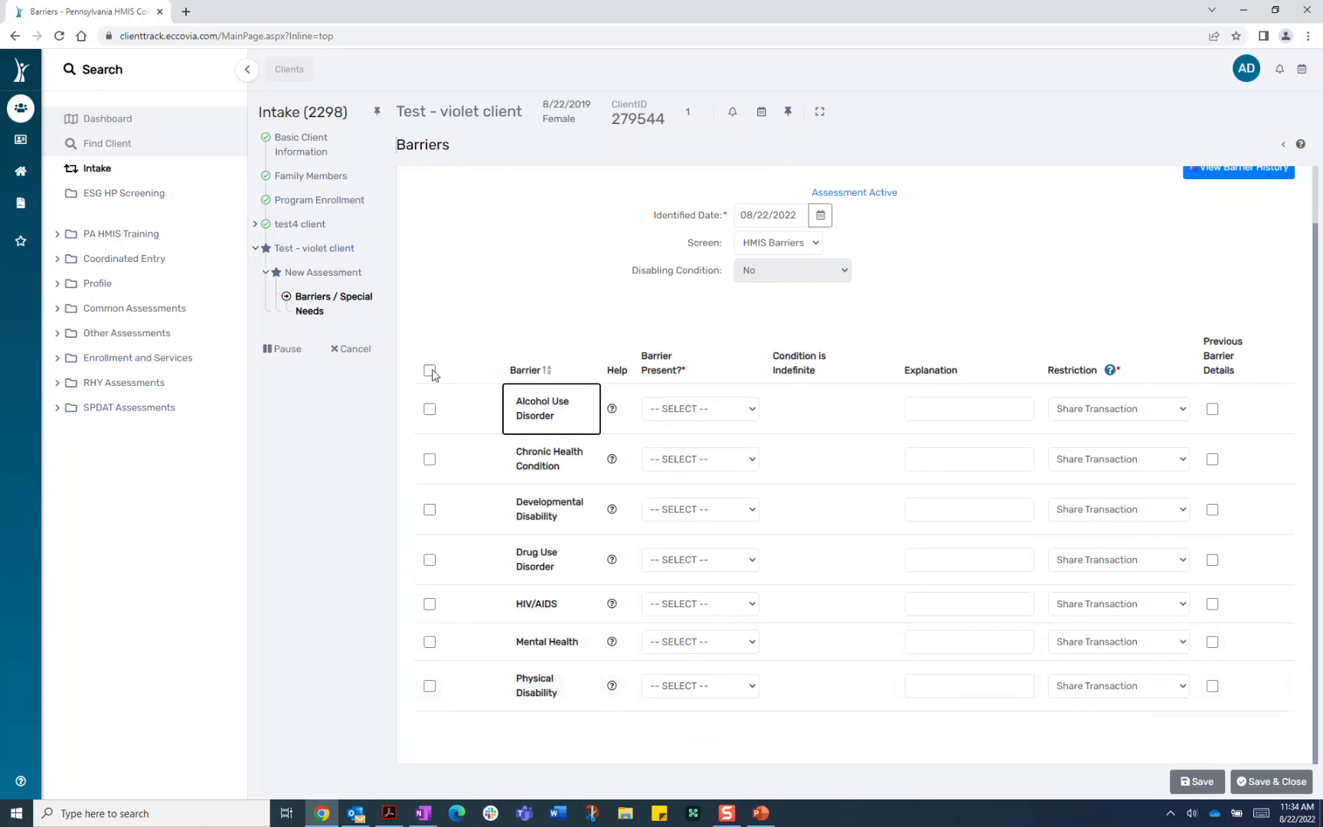
click(431, 372)
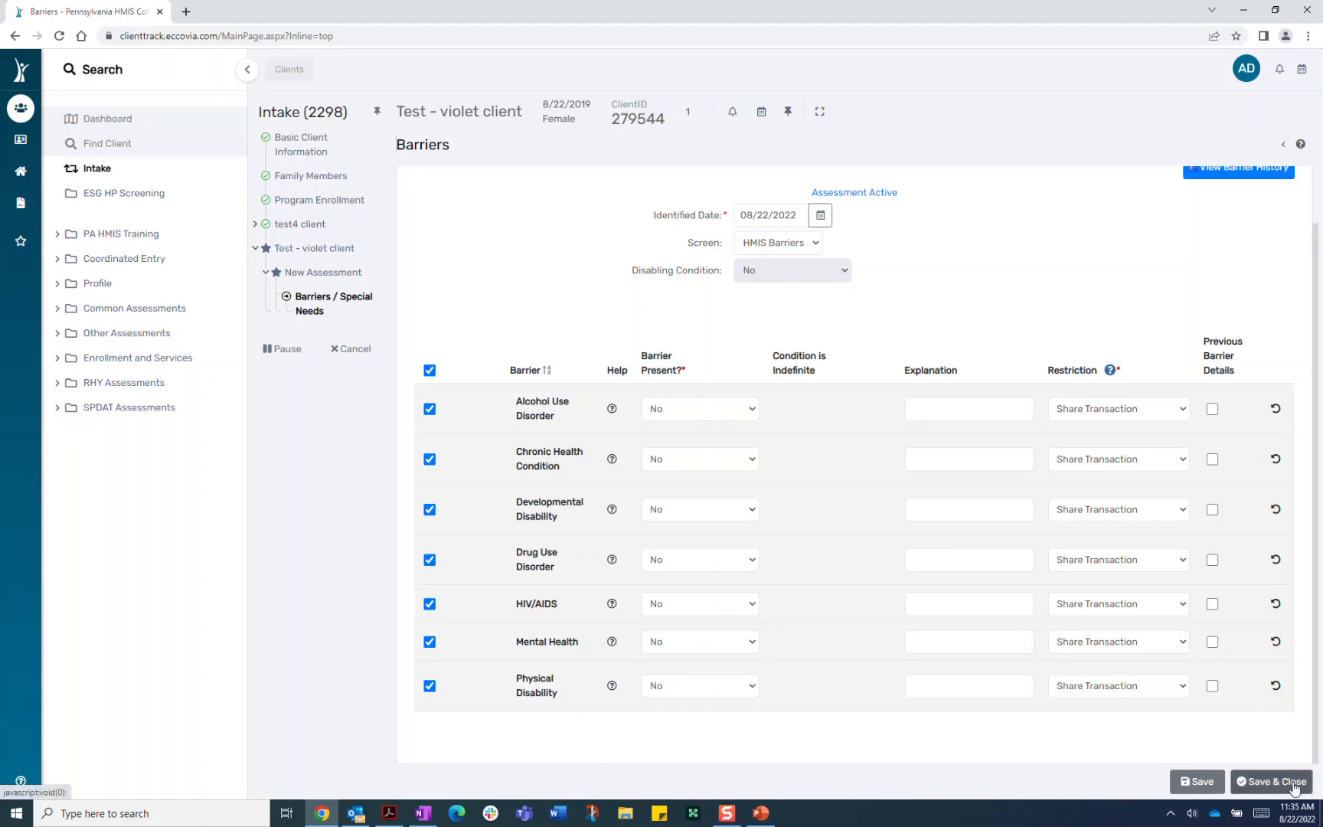
click(1271, 781)
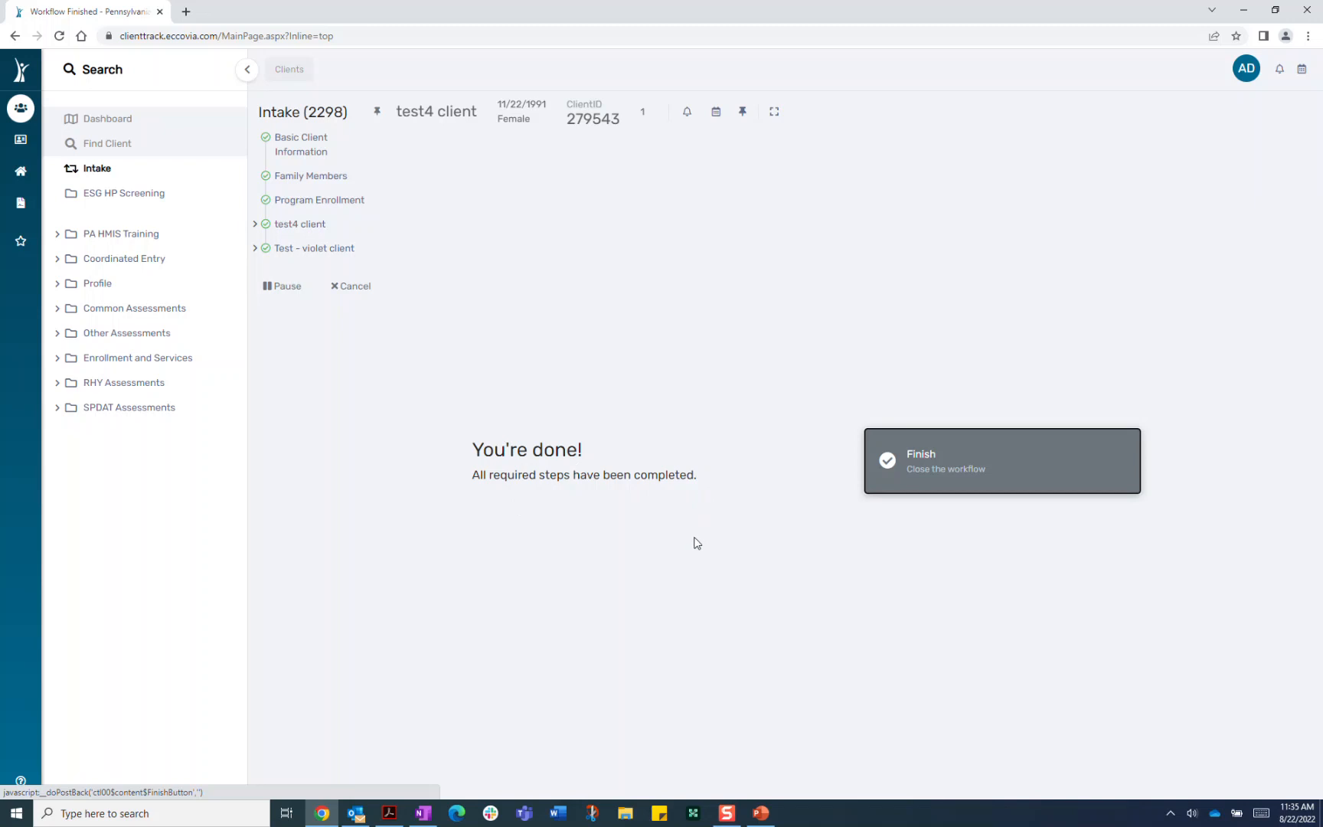
Finish the intake and bring up actions for the RR - DCED Emergency Solutions Grant enrollment
click(1011, 470)
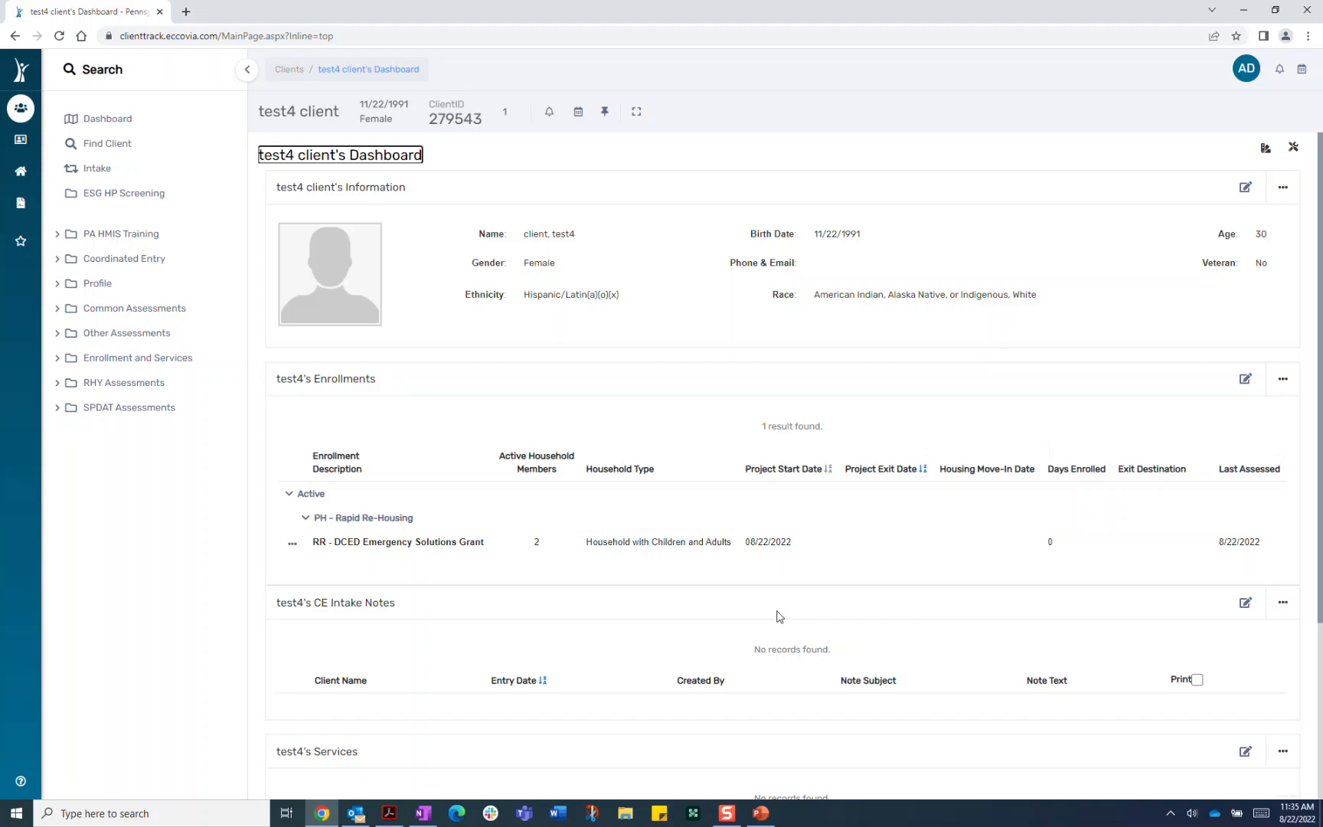
click(293, 546)
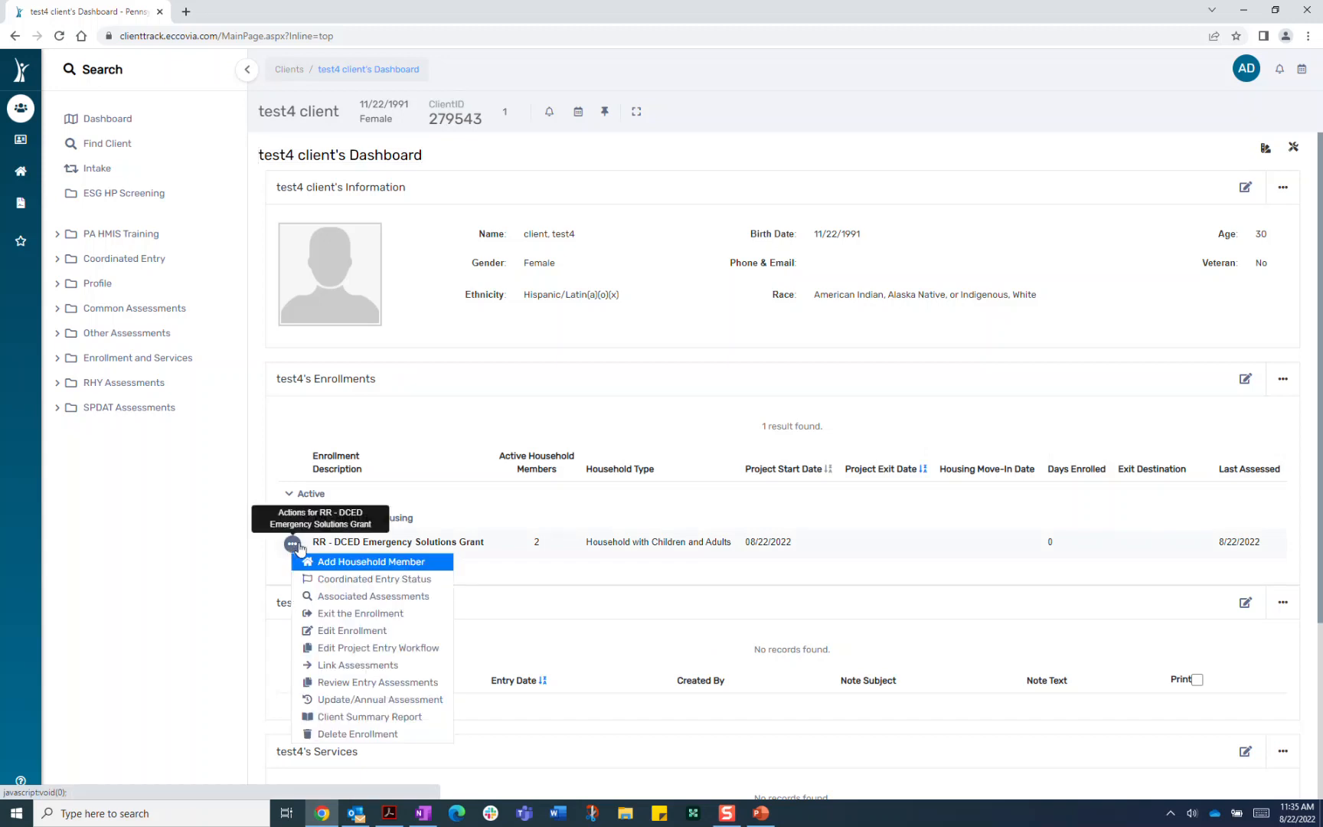
Edit the project entry workflow, passing Client Information and Family Members unchanged
click(368, 650)
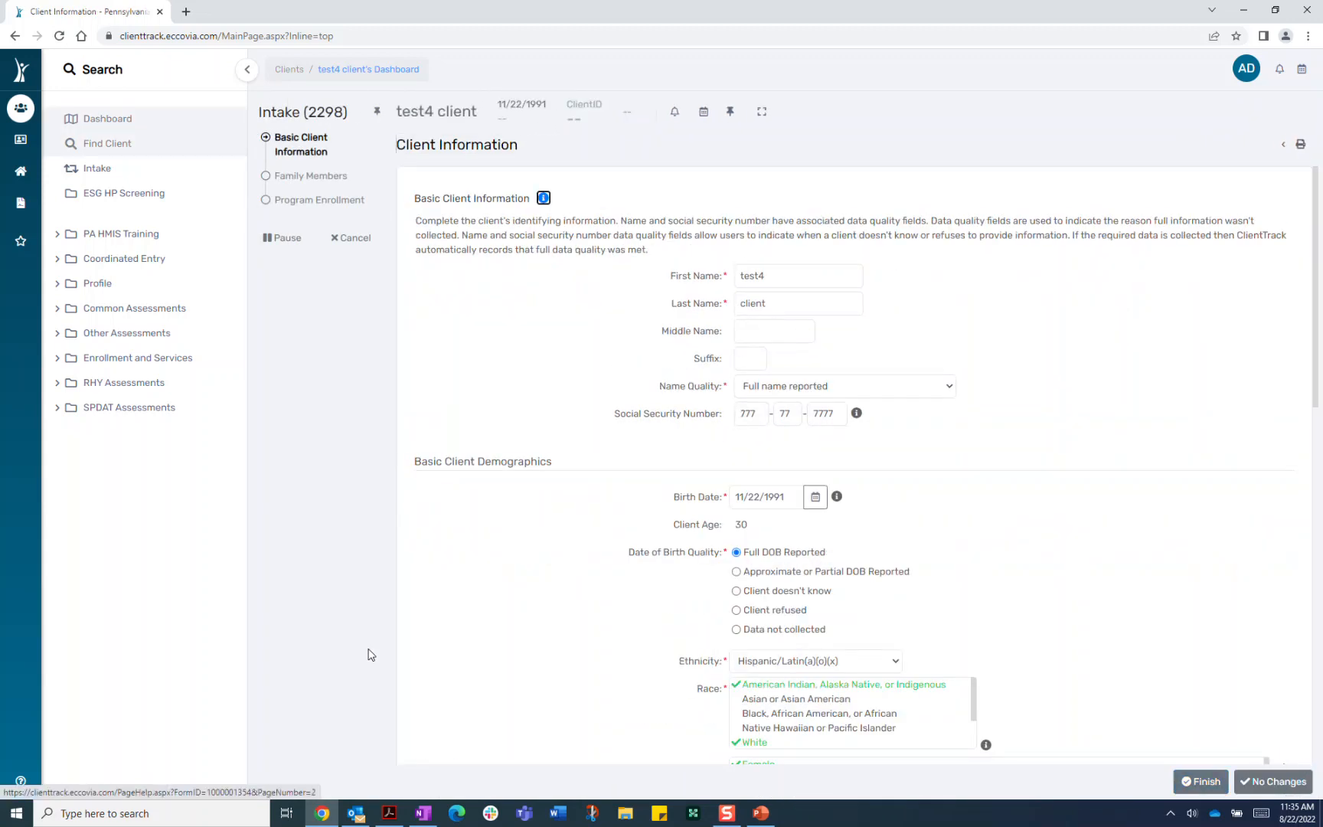
scroll(1198, 594, down, 5)
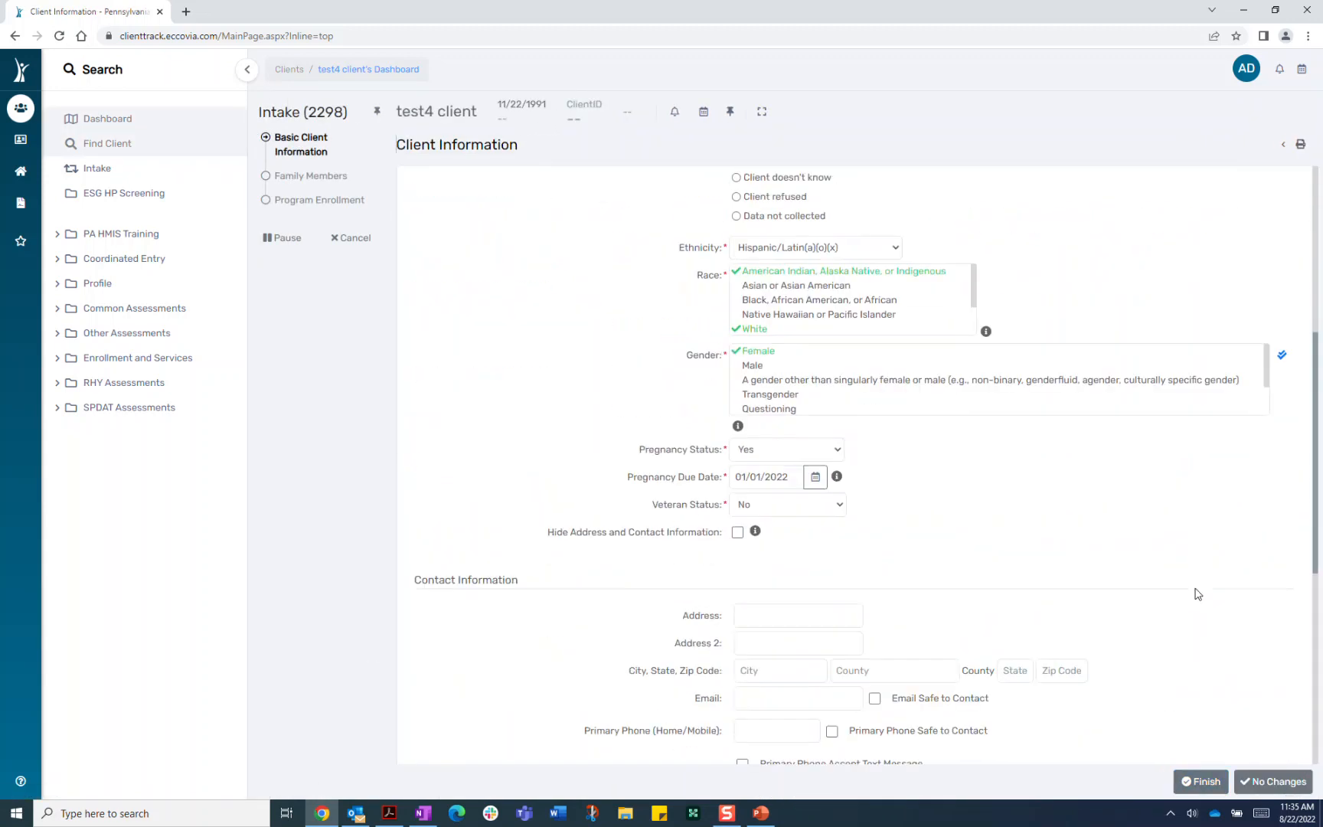
scroll(1214, 643, down, 6)
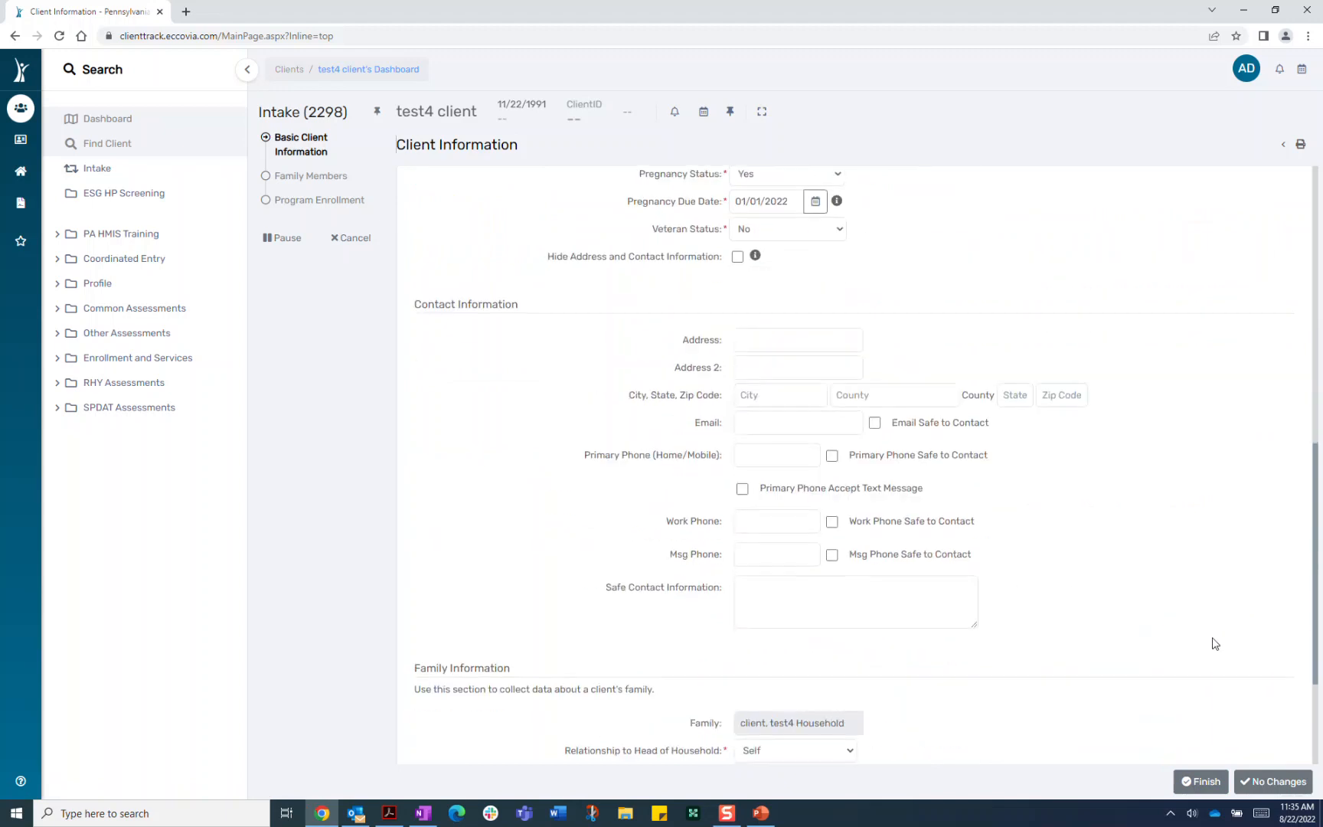
click(1277, 783)
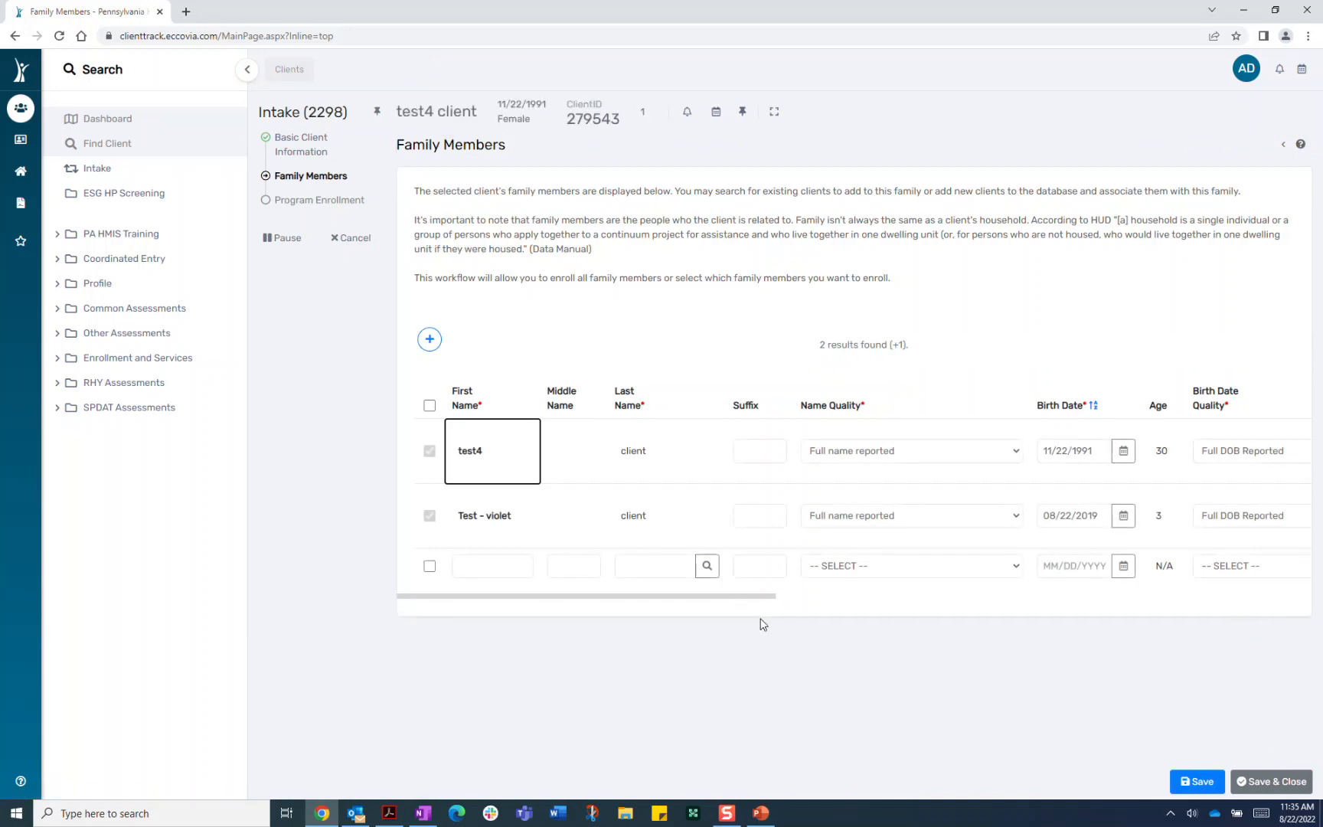
drag(760, 596, 1322, 597)
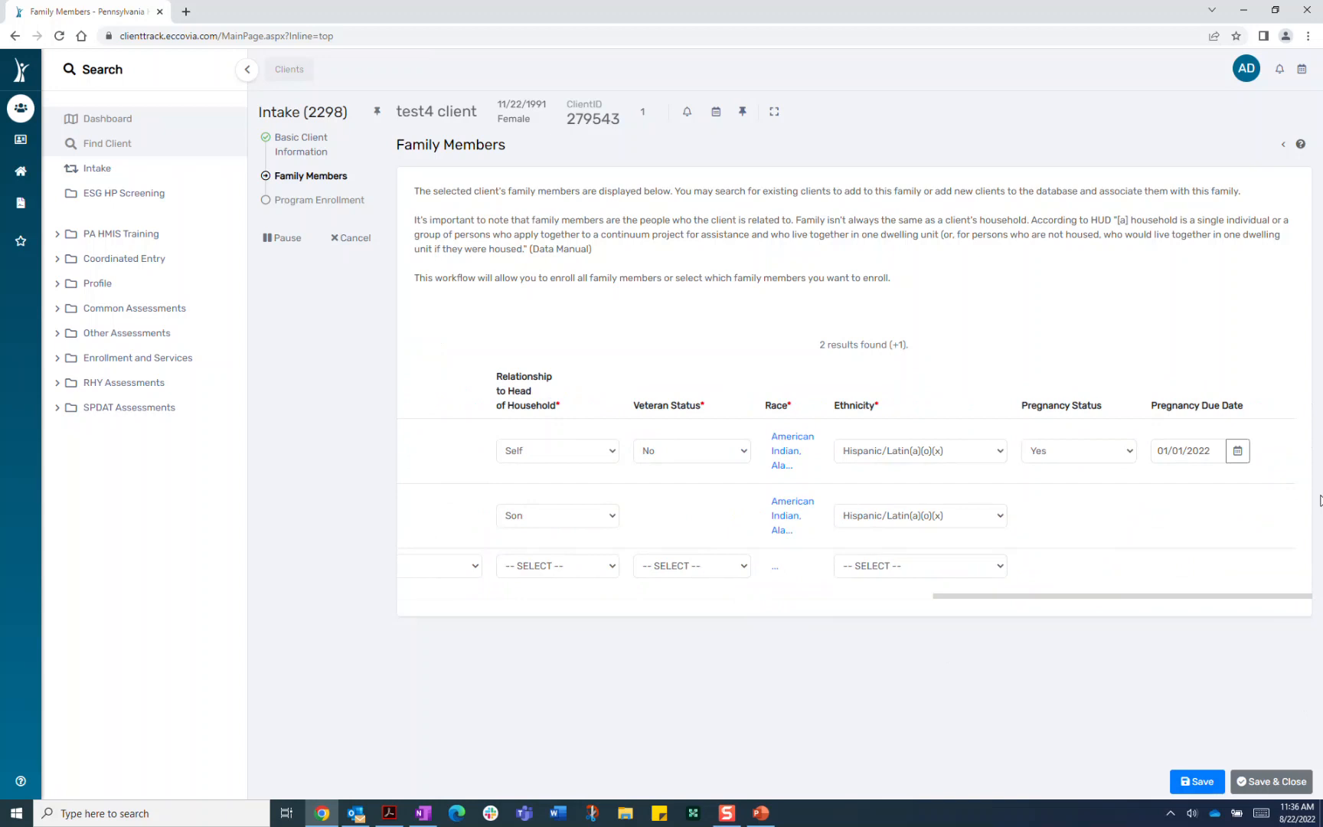
click(1295, 782)
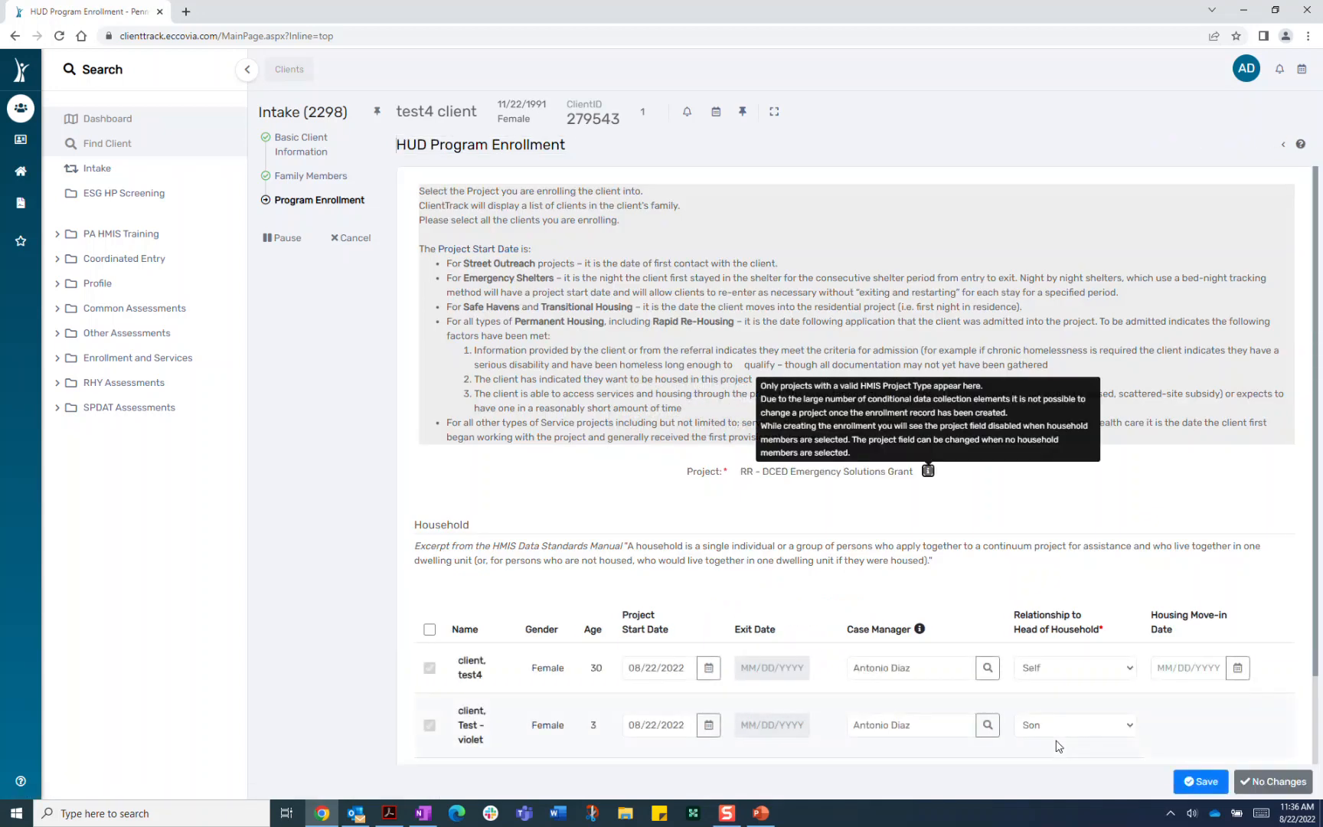
Set test4 client's Housing Move-in Date to 08/22/2022 and save the enrollment
click(1237, 668)
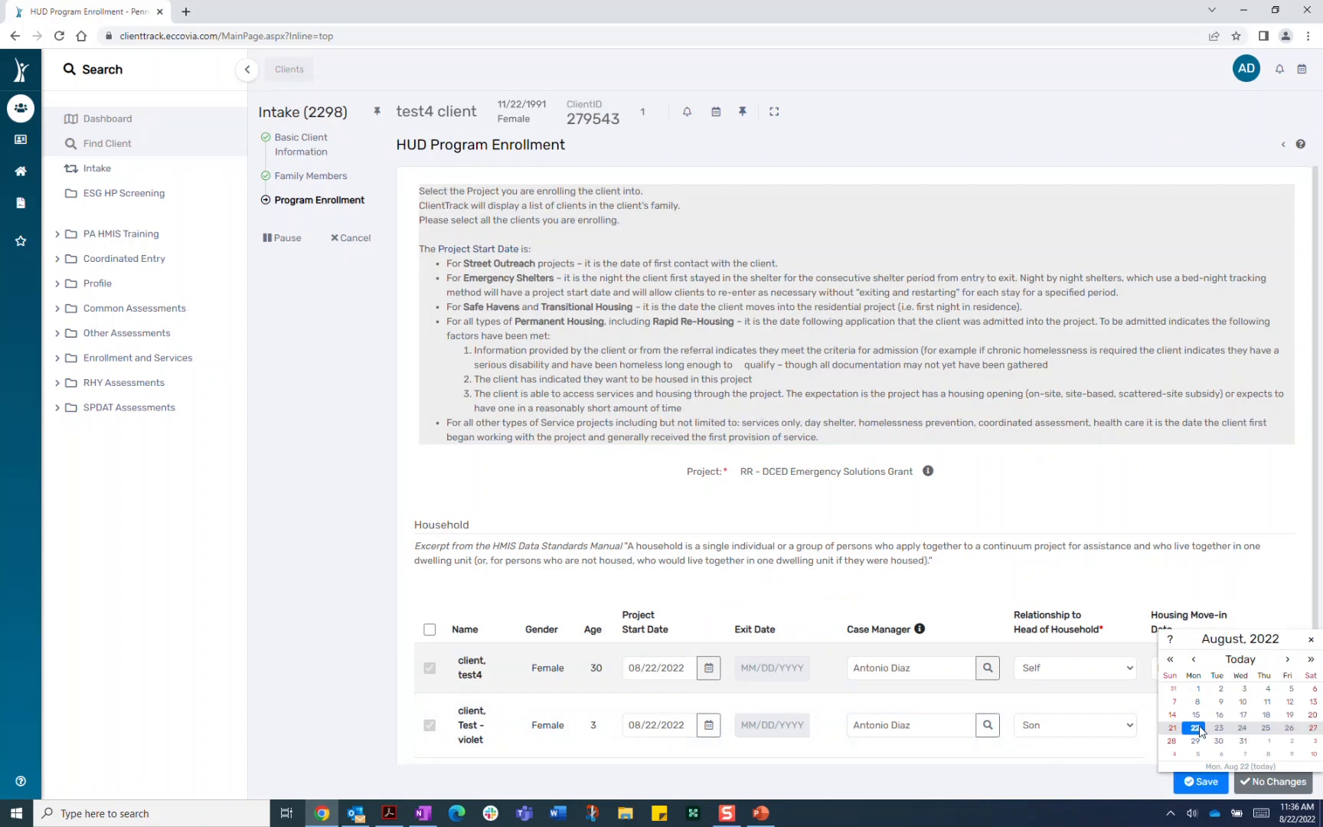
click(1198, 728)
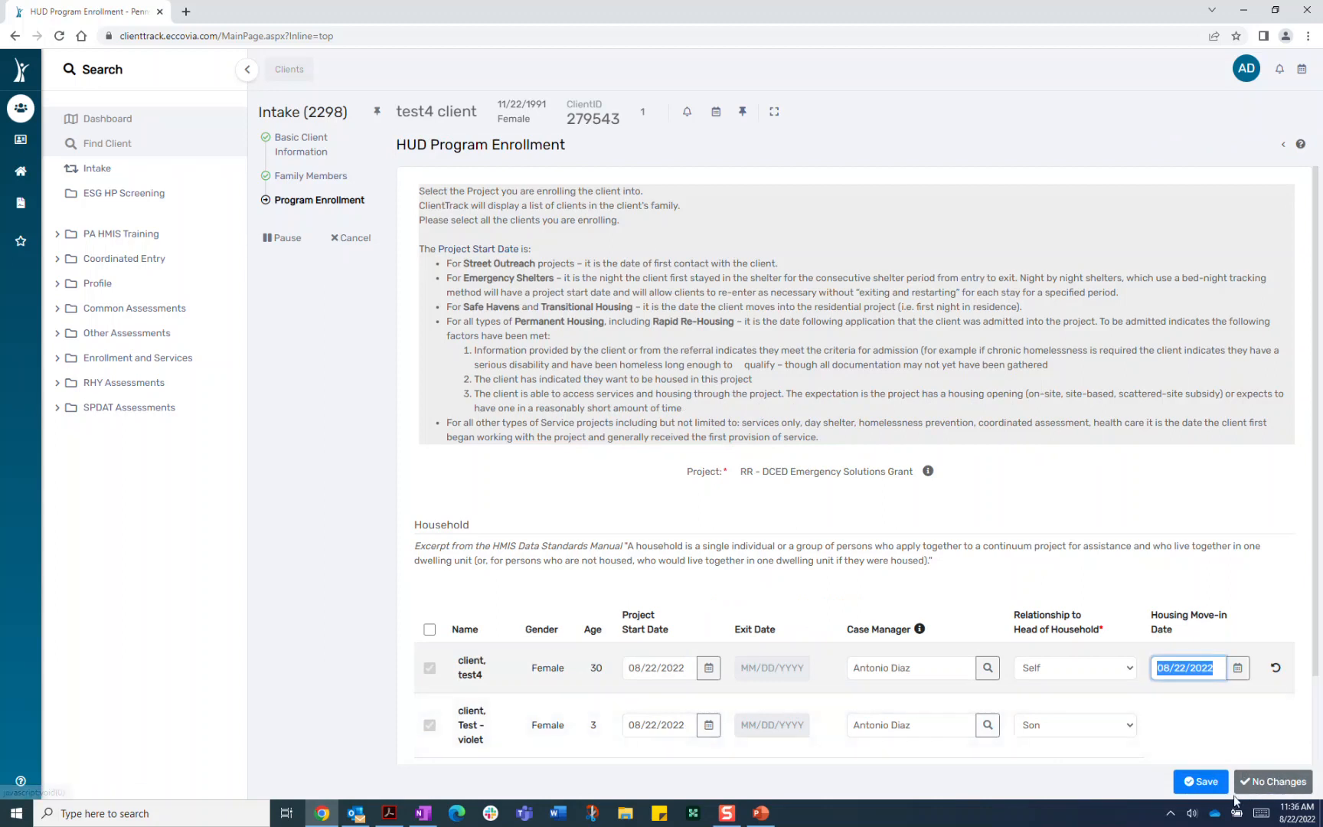
click(1195, 786)
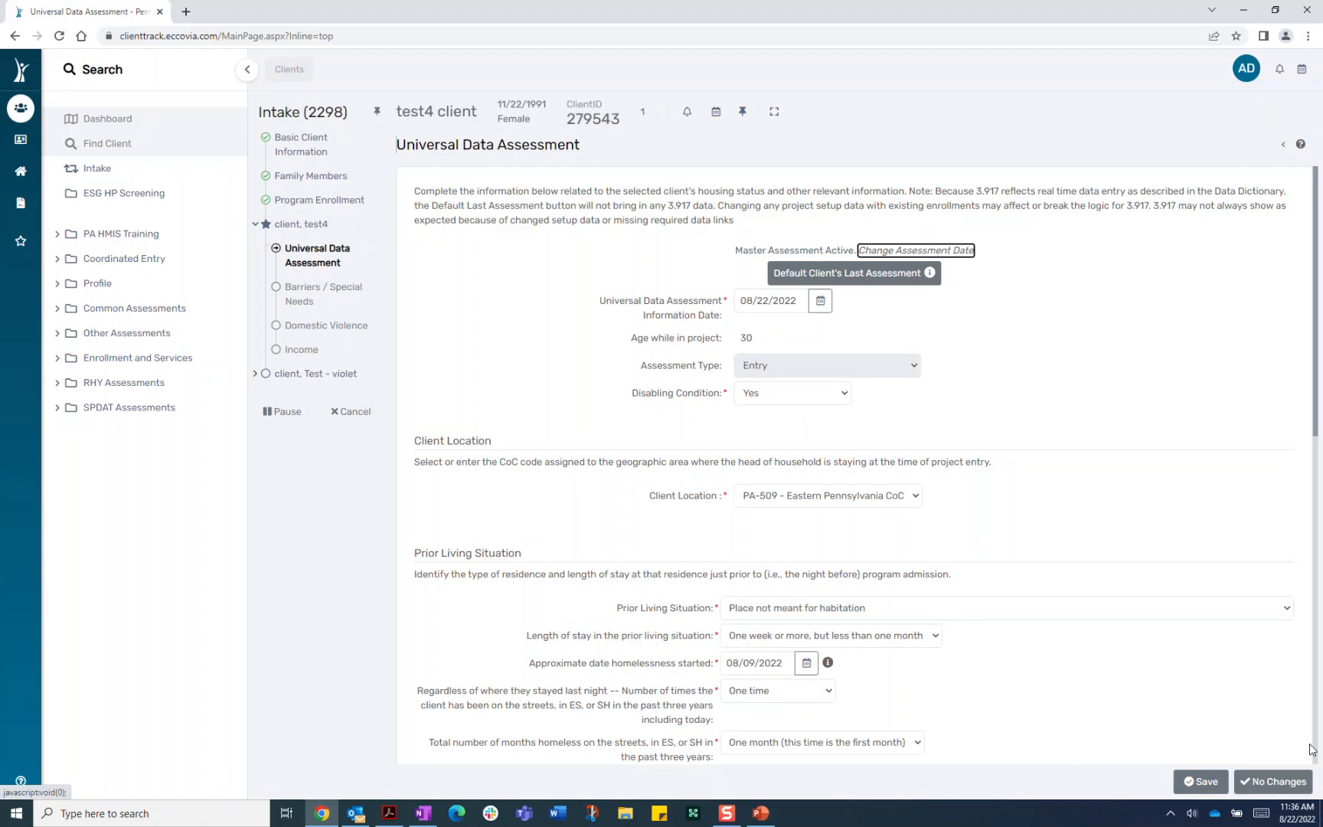
Pass unchanged through Universal Data, Barriers, Domestic Violence, Income and the child's Barriers assessments
click(1274, 781)
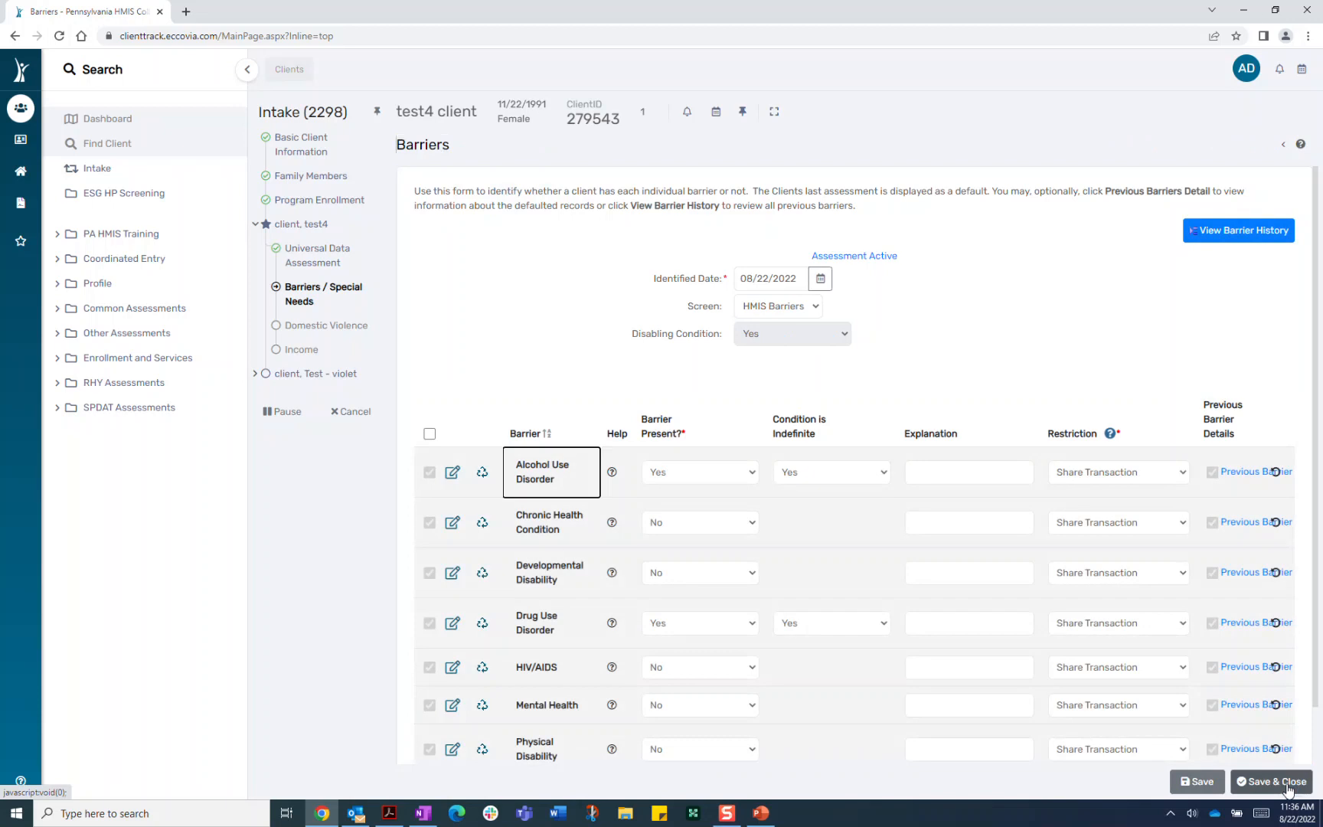
click(1288, 783)
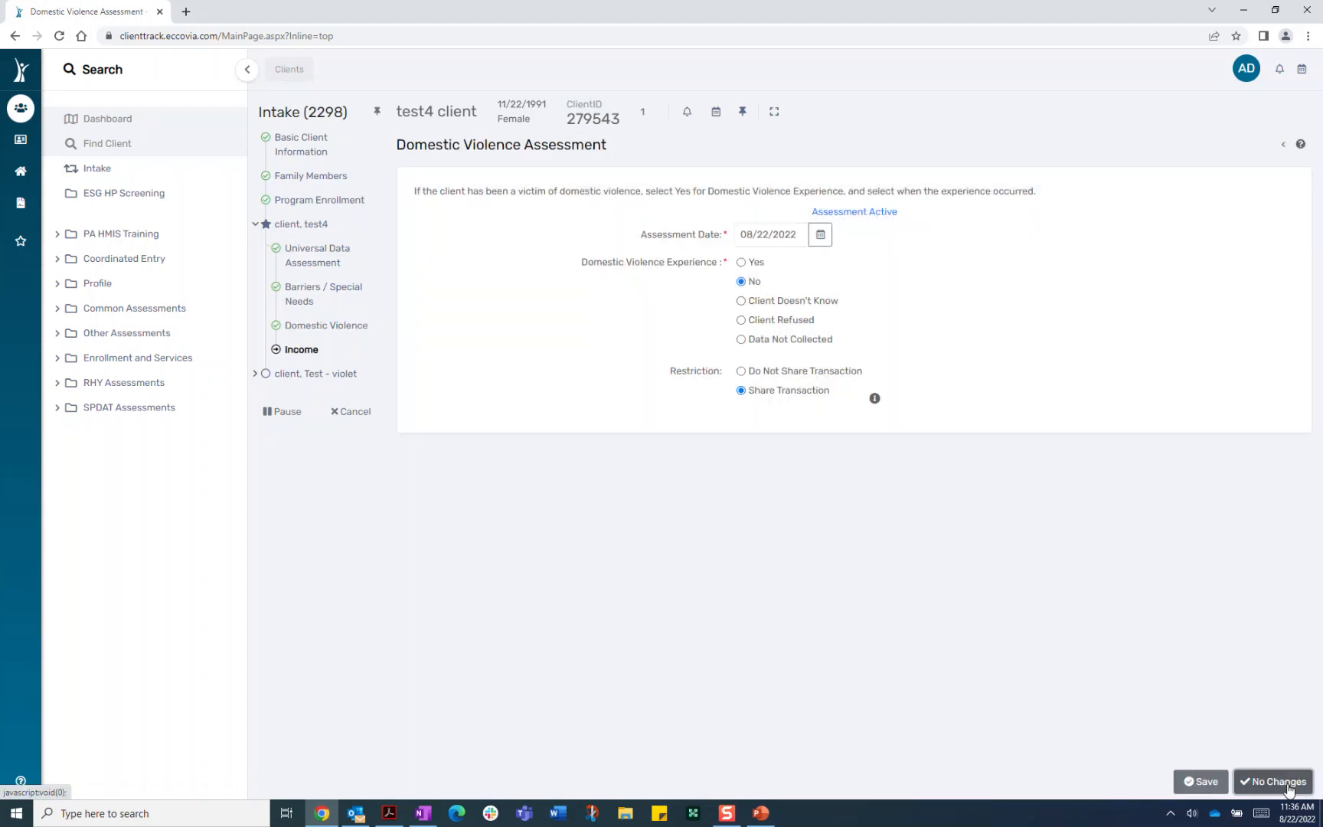
click(1288, 782)
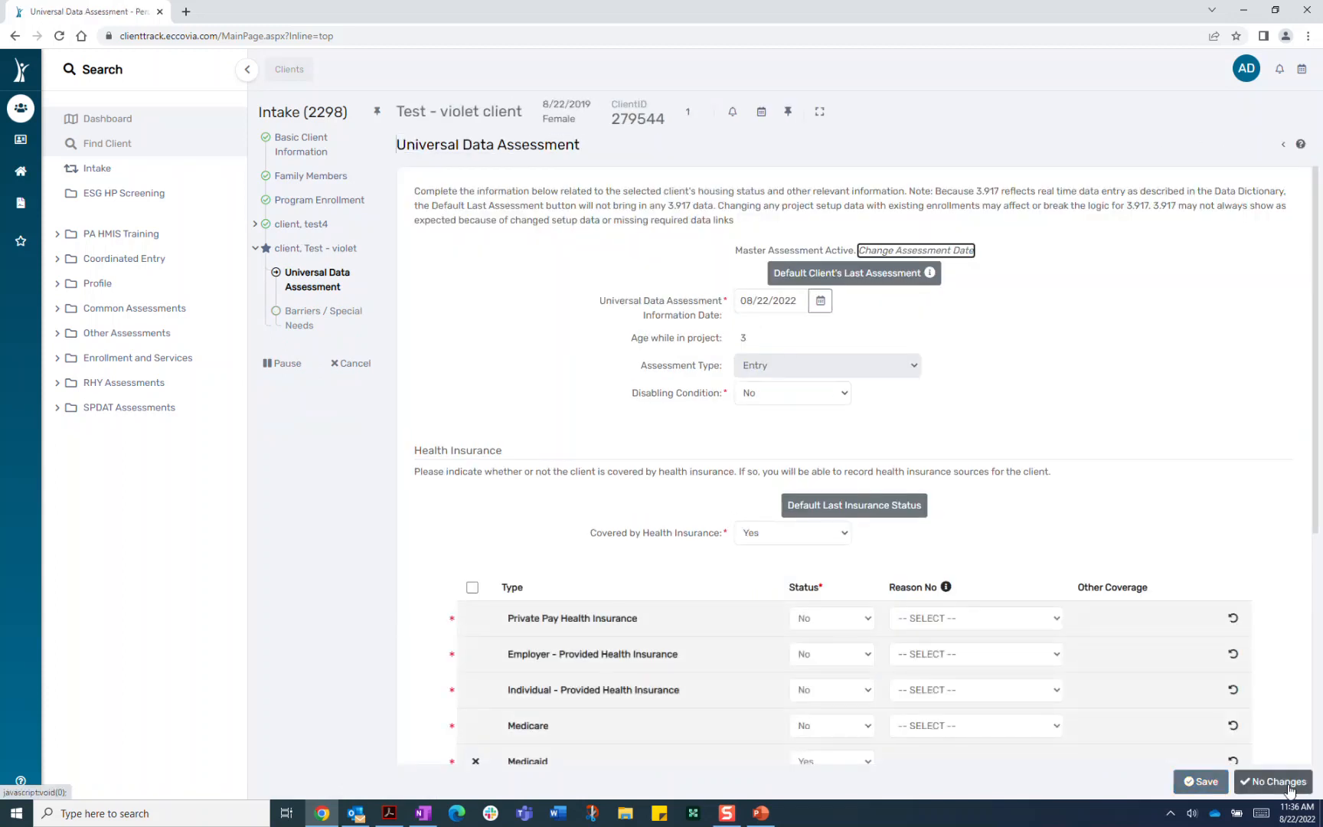
click(1289, 783)
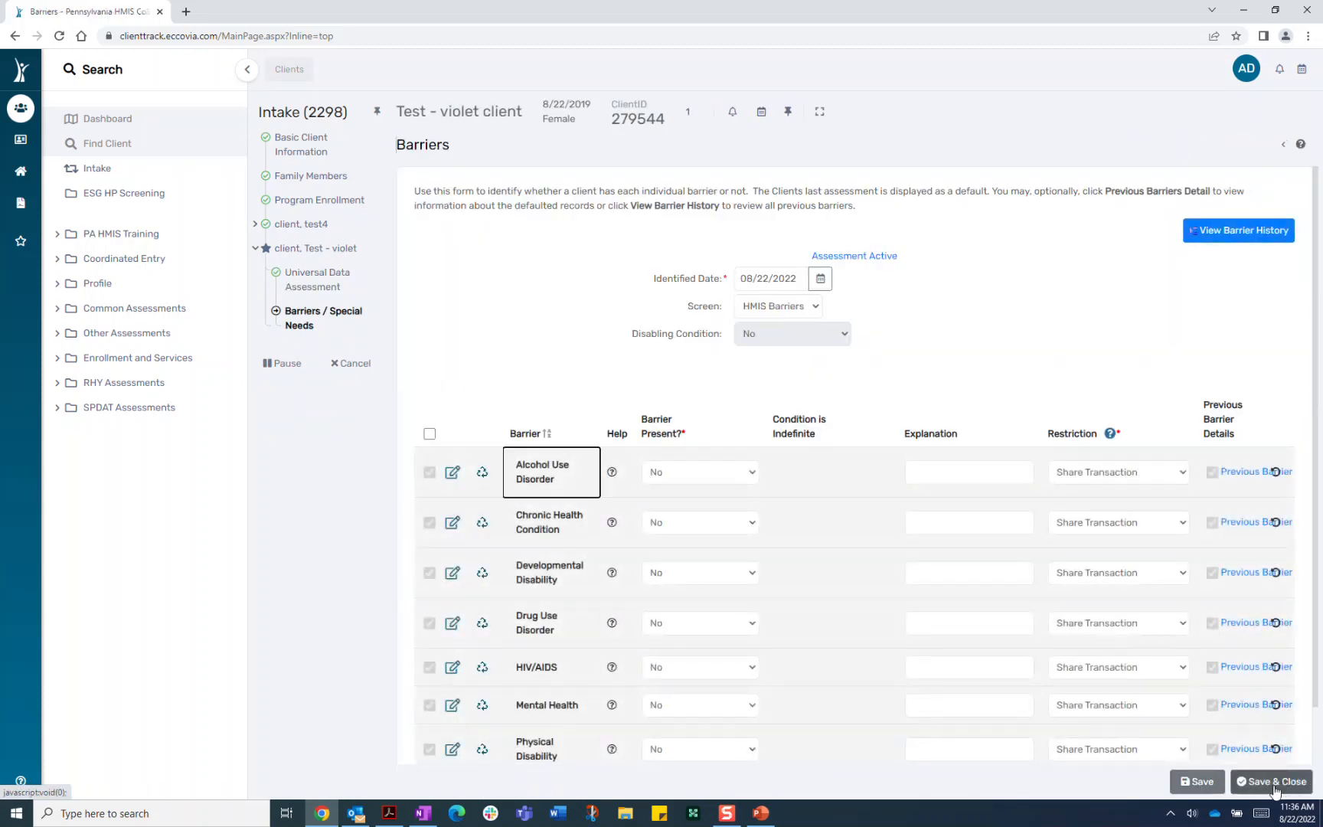
click(1276, 789)
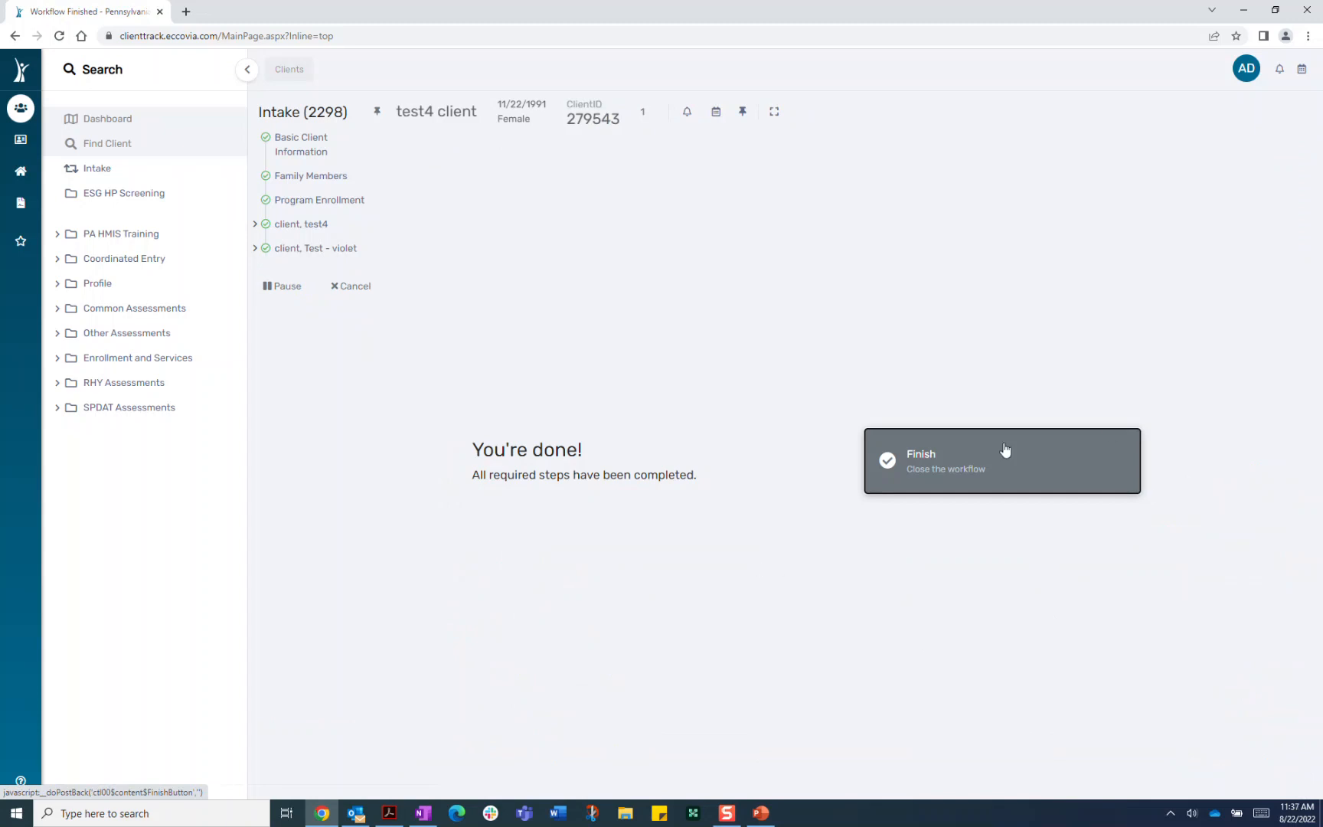
Finish the intake workflow and return to test4's record with move-in date 08/22/2022
click(1000, 460)
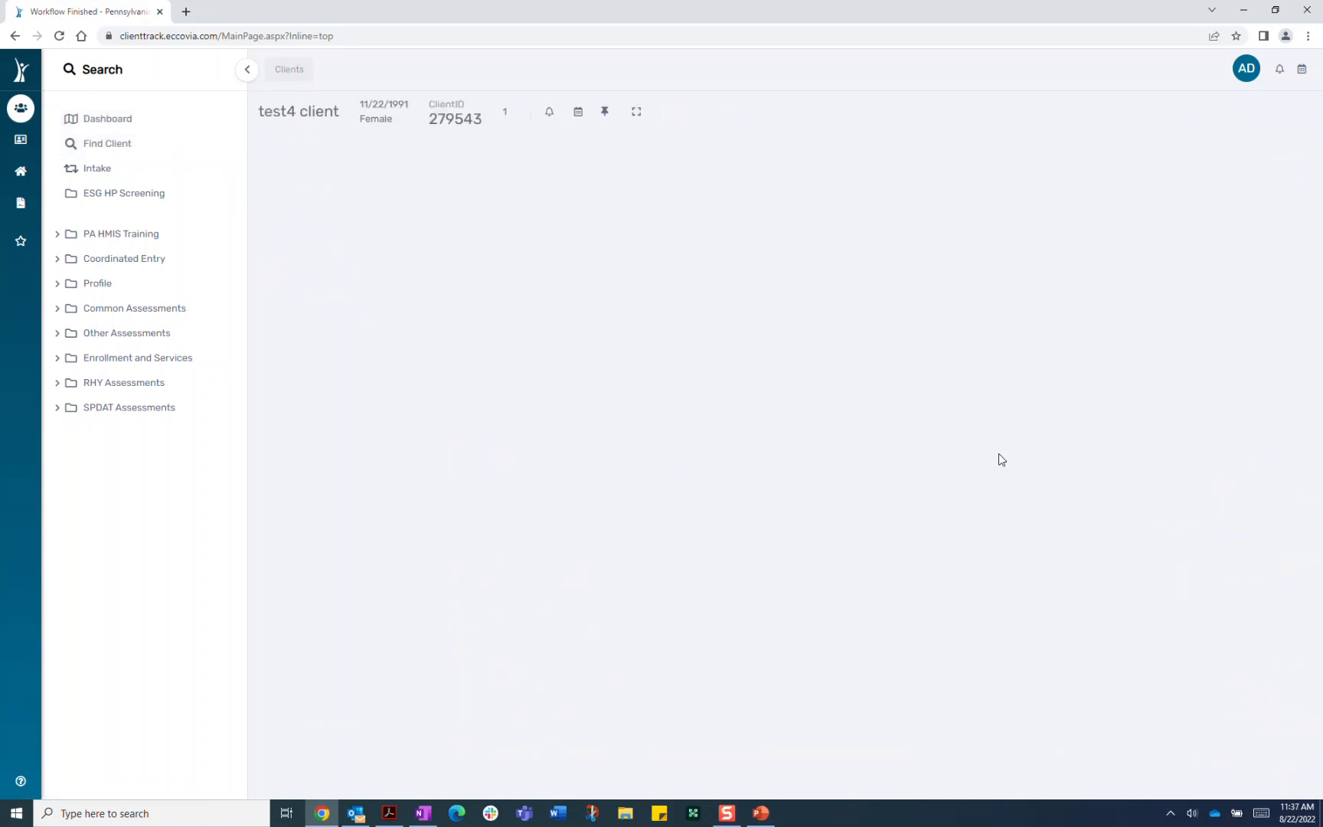